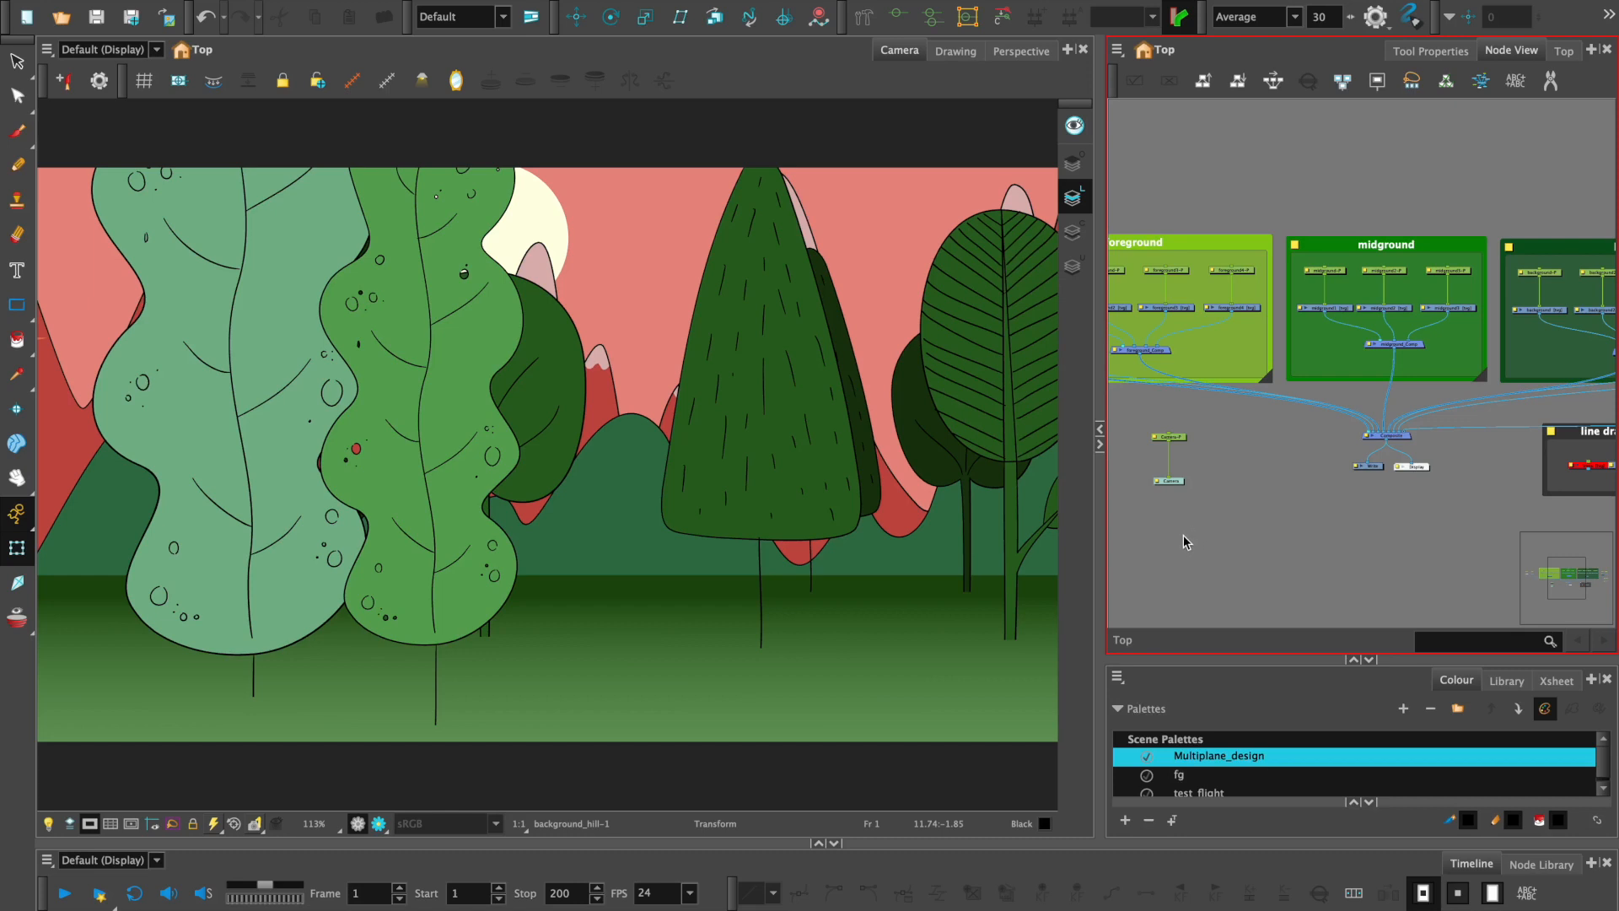
- Play back the multiplane forest scene and the rotating red box scene to preview both camera animations
left_click(64, 893)
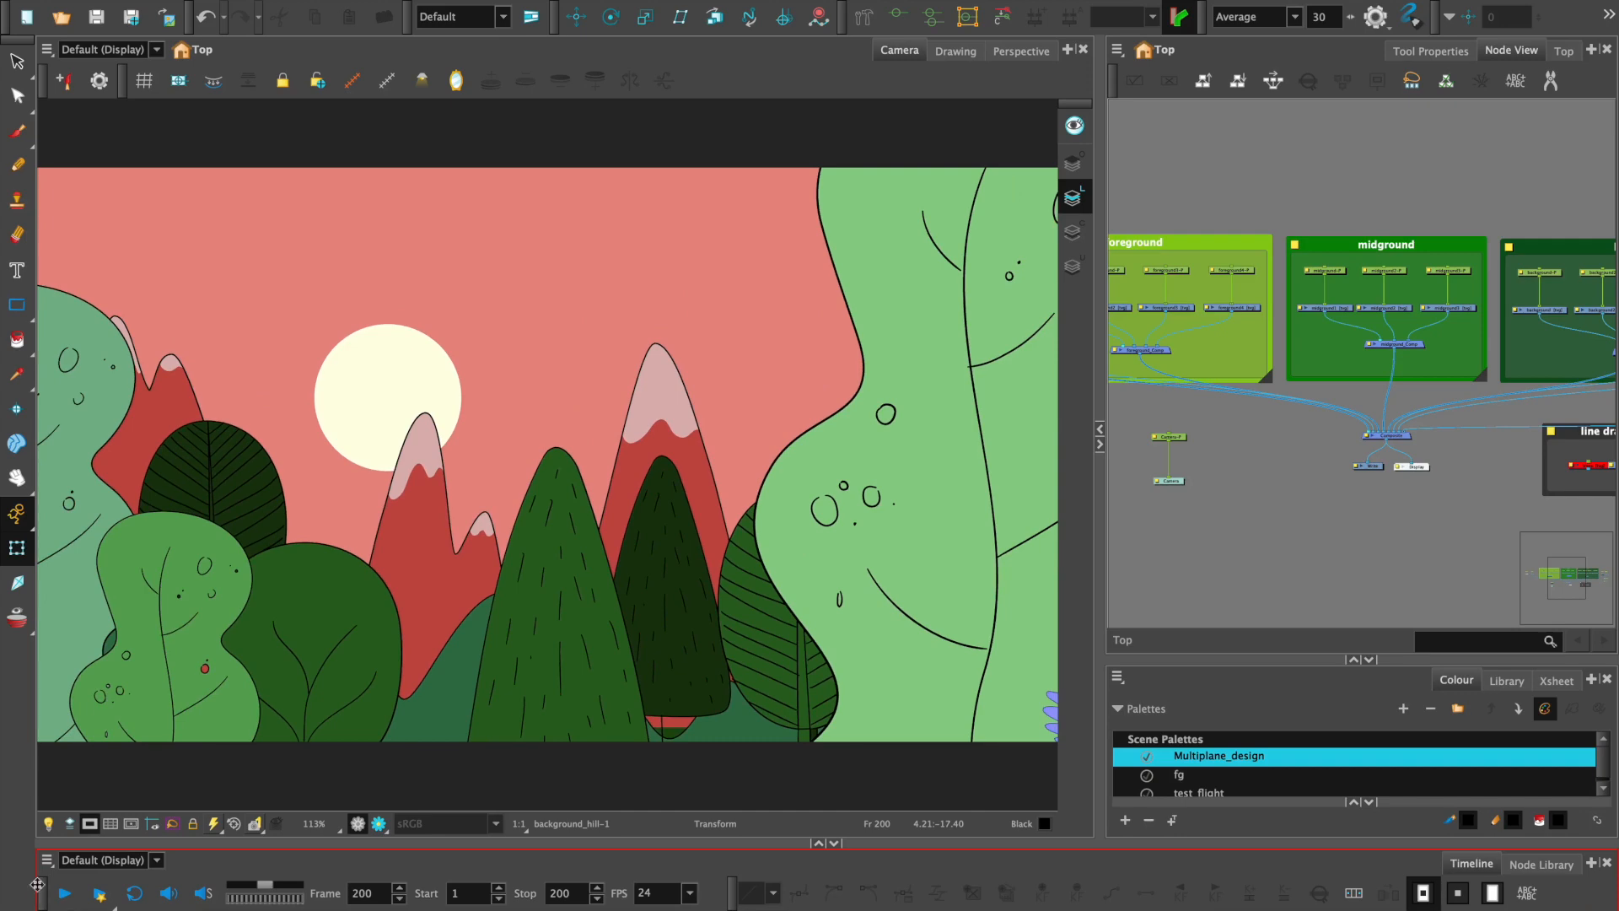
left_click(54, 888)
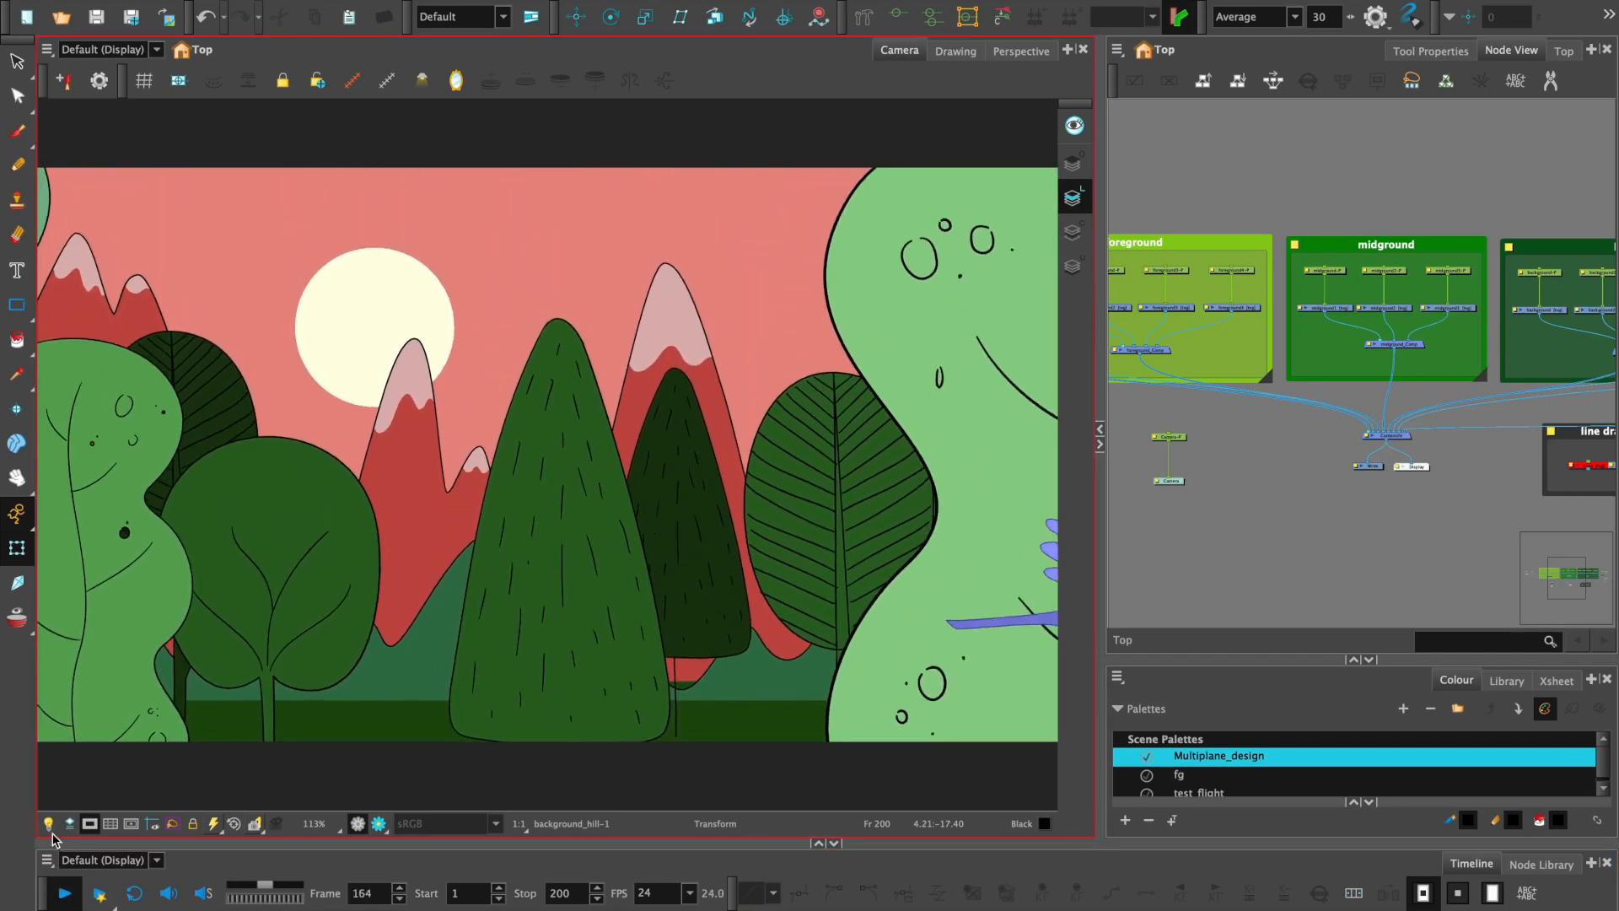
left_click(66, 894)
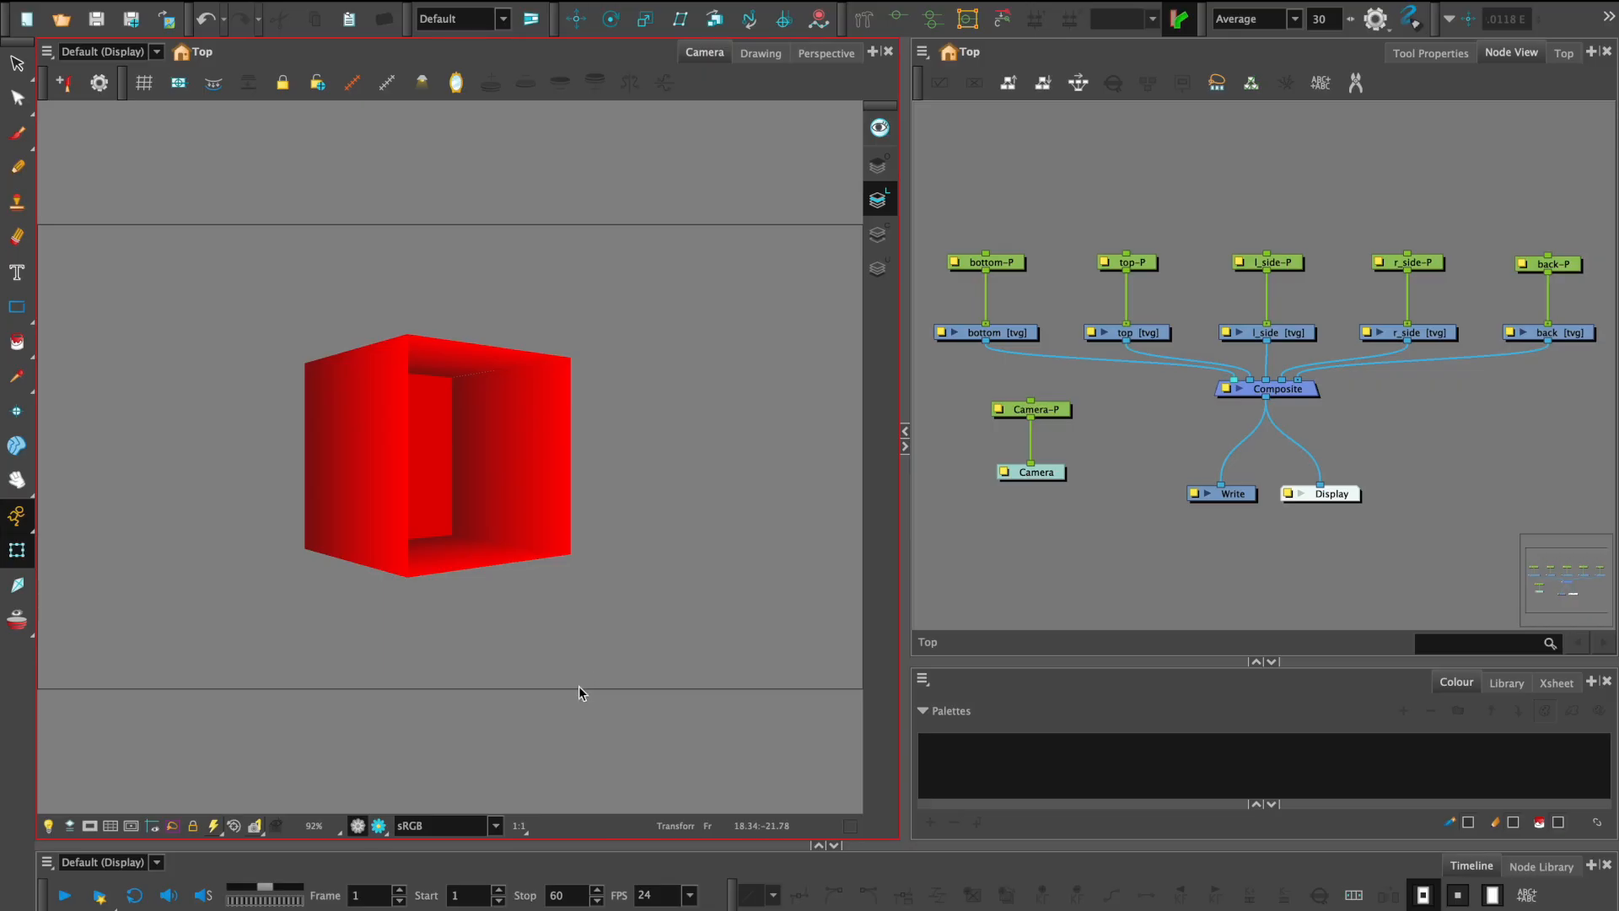
left_click(67, 892)
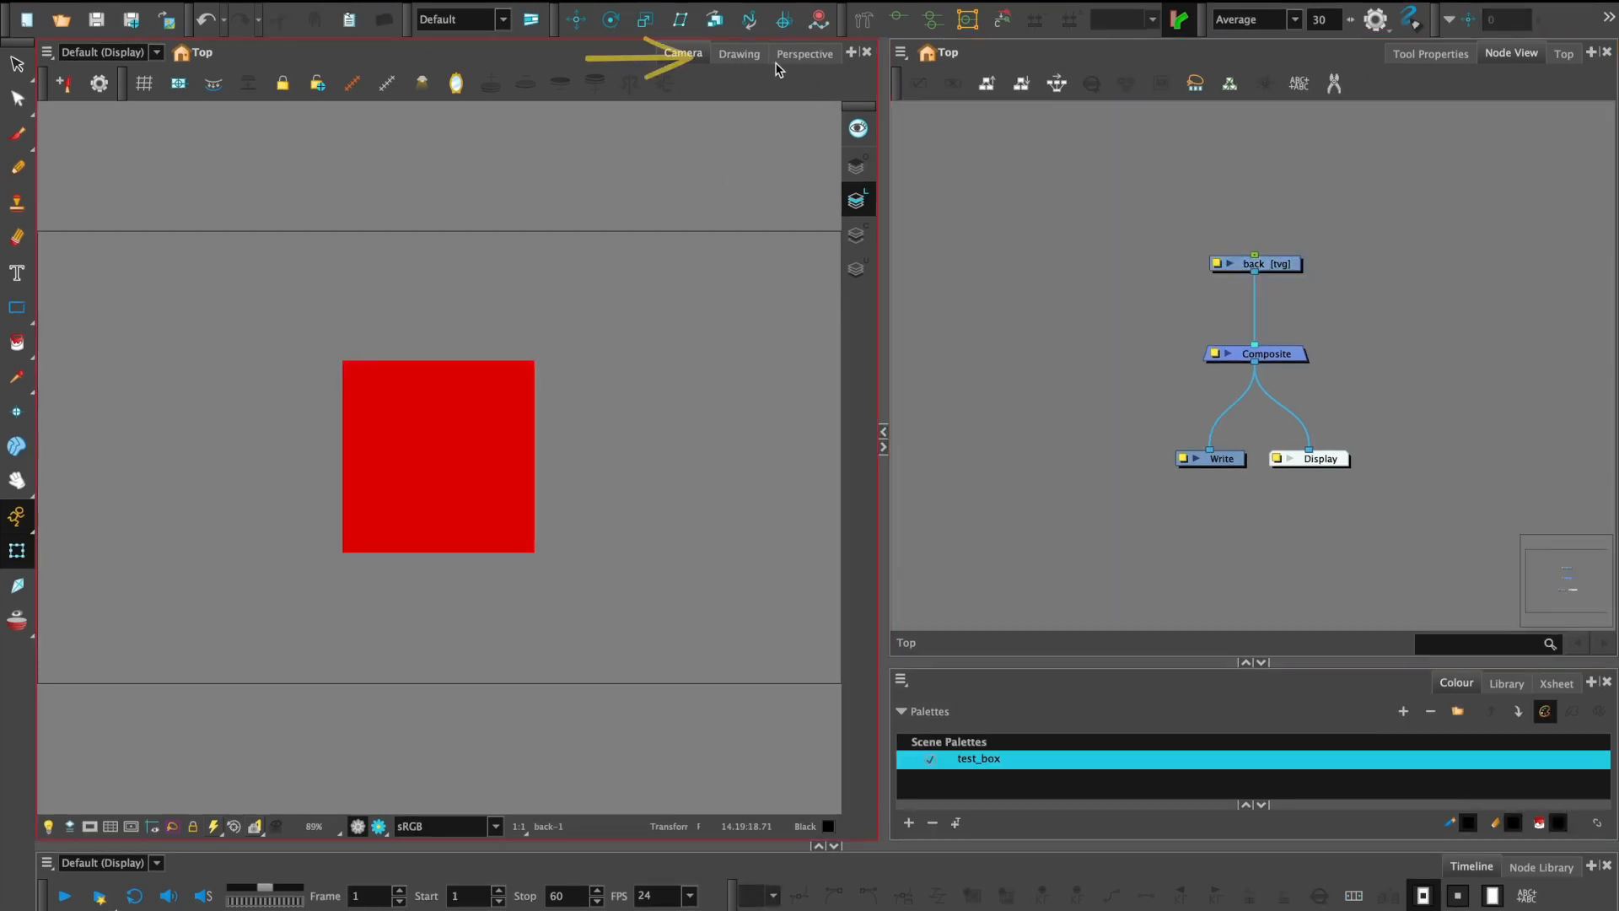
- Show the square in the Drawing view, choose the Rectangle tool, and examine the Red and back swatches of the test_box palette
left_click(739, 53)
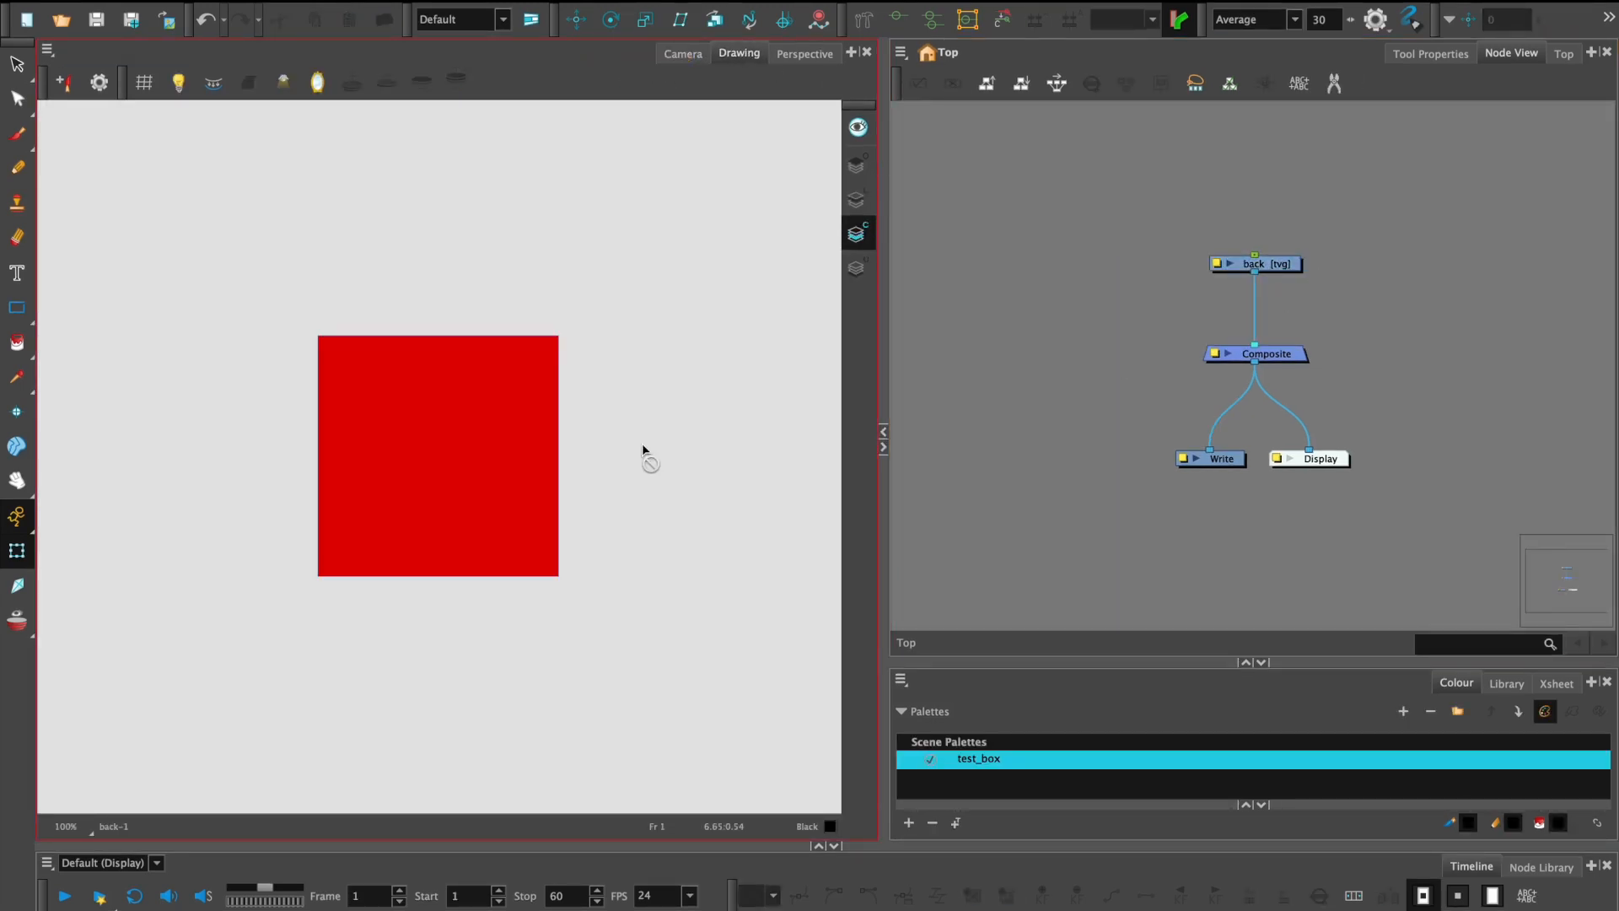
left_click_drag(16, 306, 106, 311)
left_click_drag(1160, 662, 1118, 377)
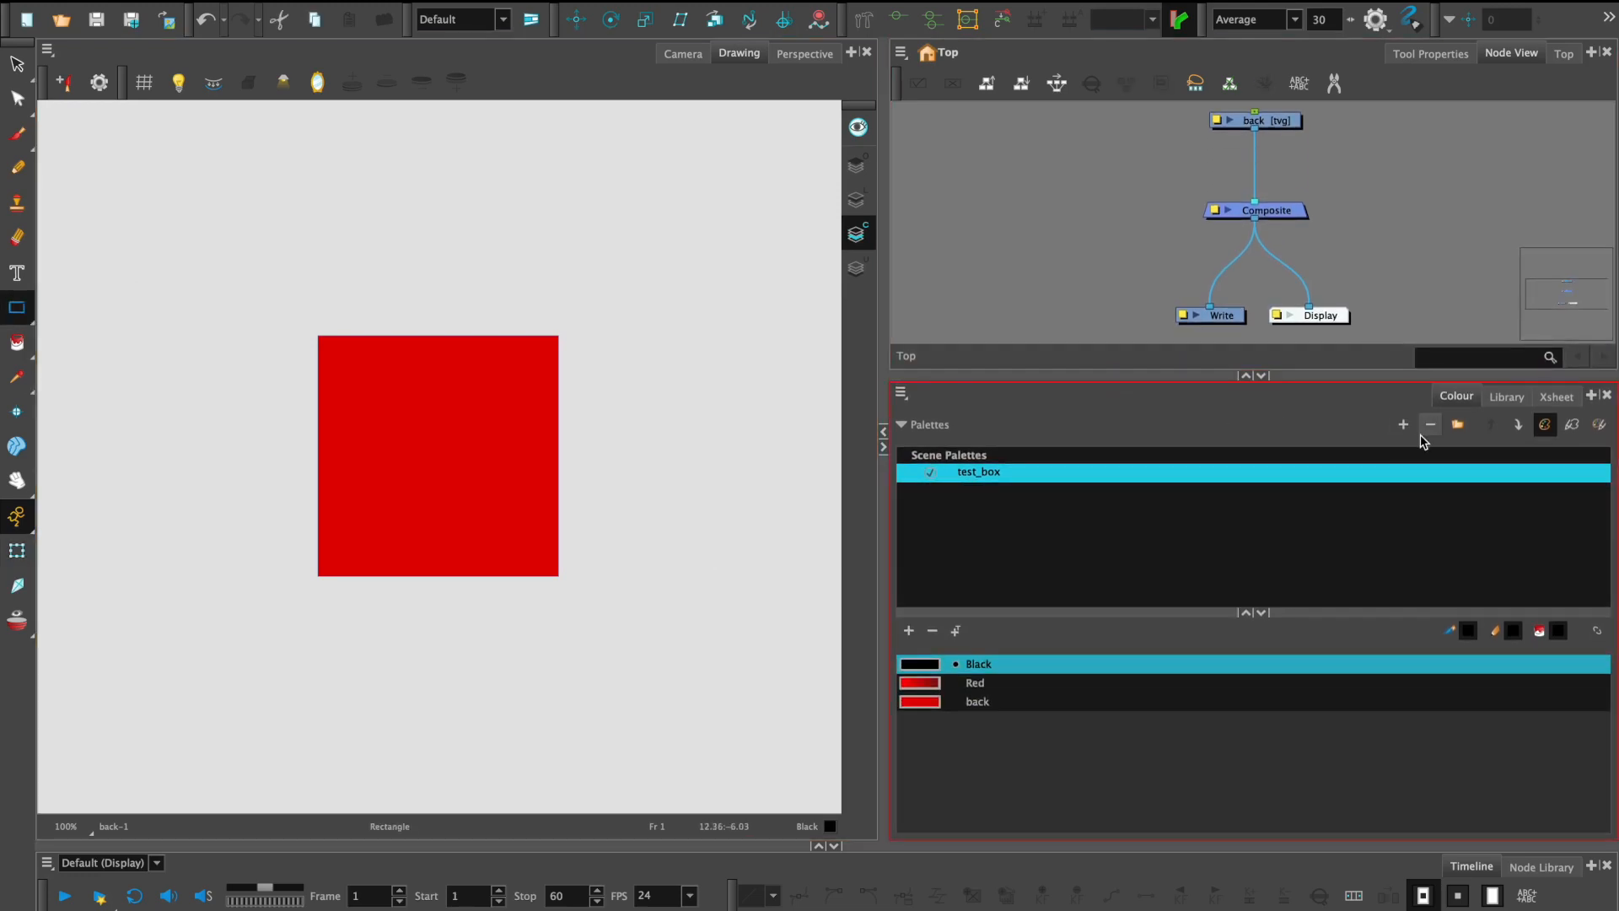
left_click(926, 685)
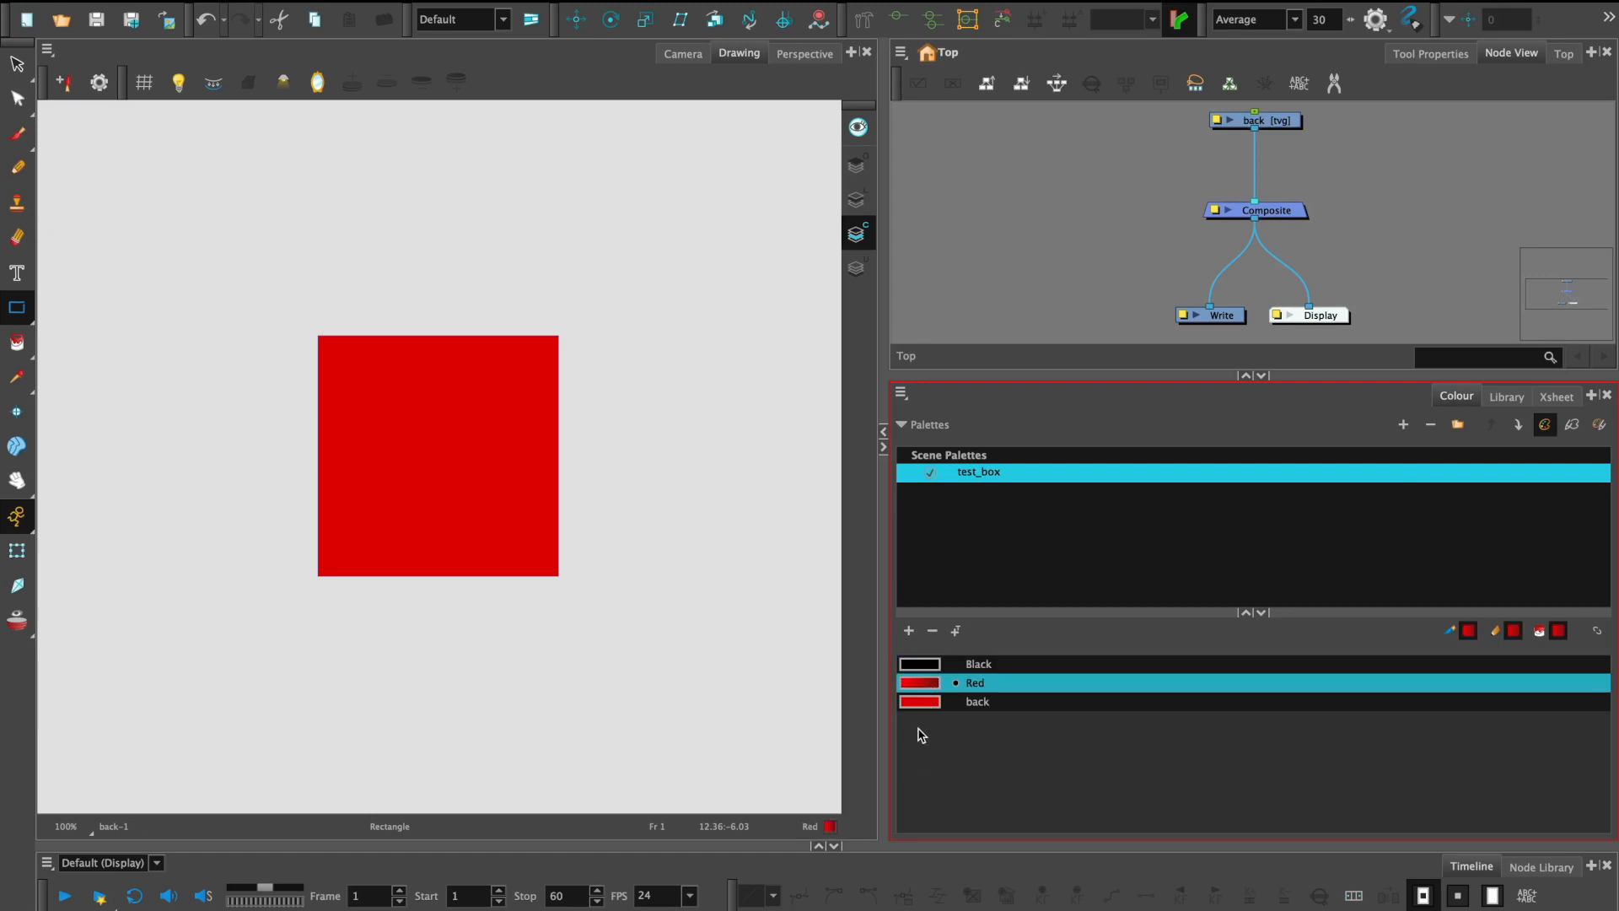
double_click(923, 701)
left_click_drag(894, 210, 1138, 141)
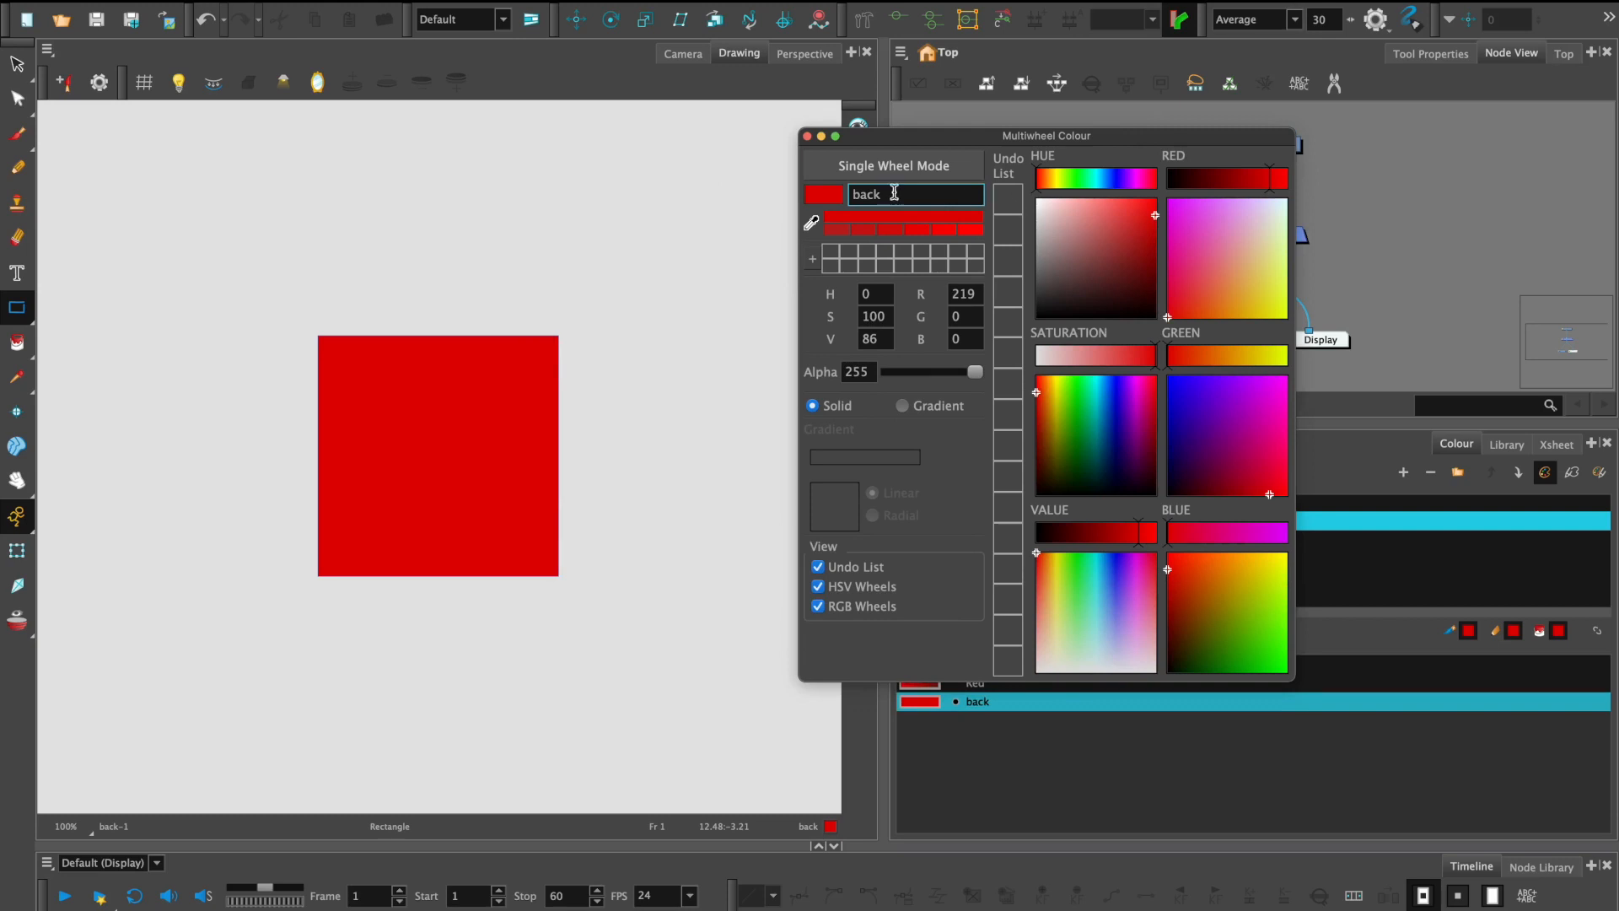
left_click(806, 135)
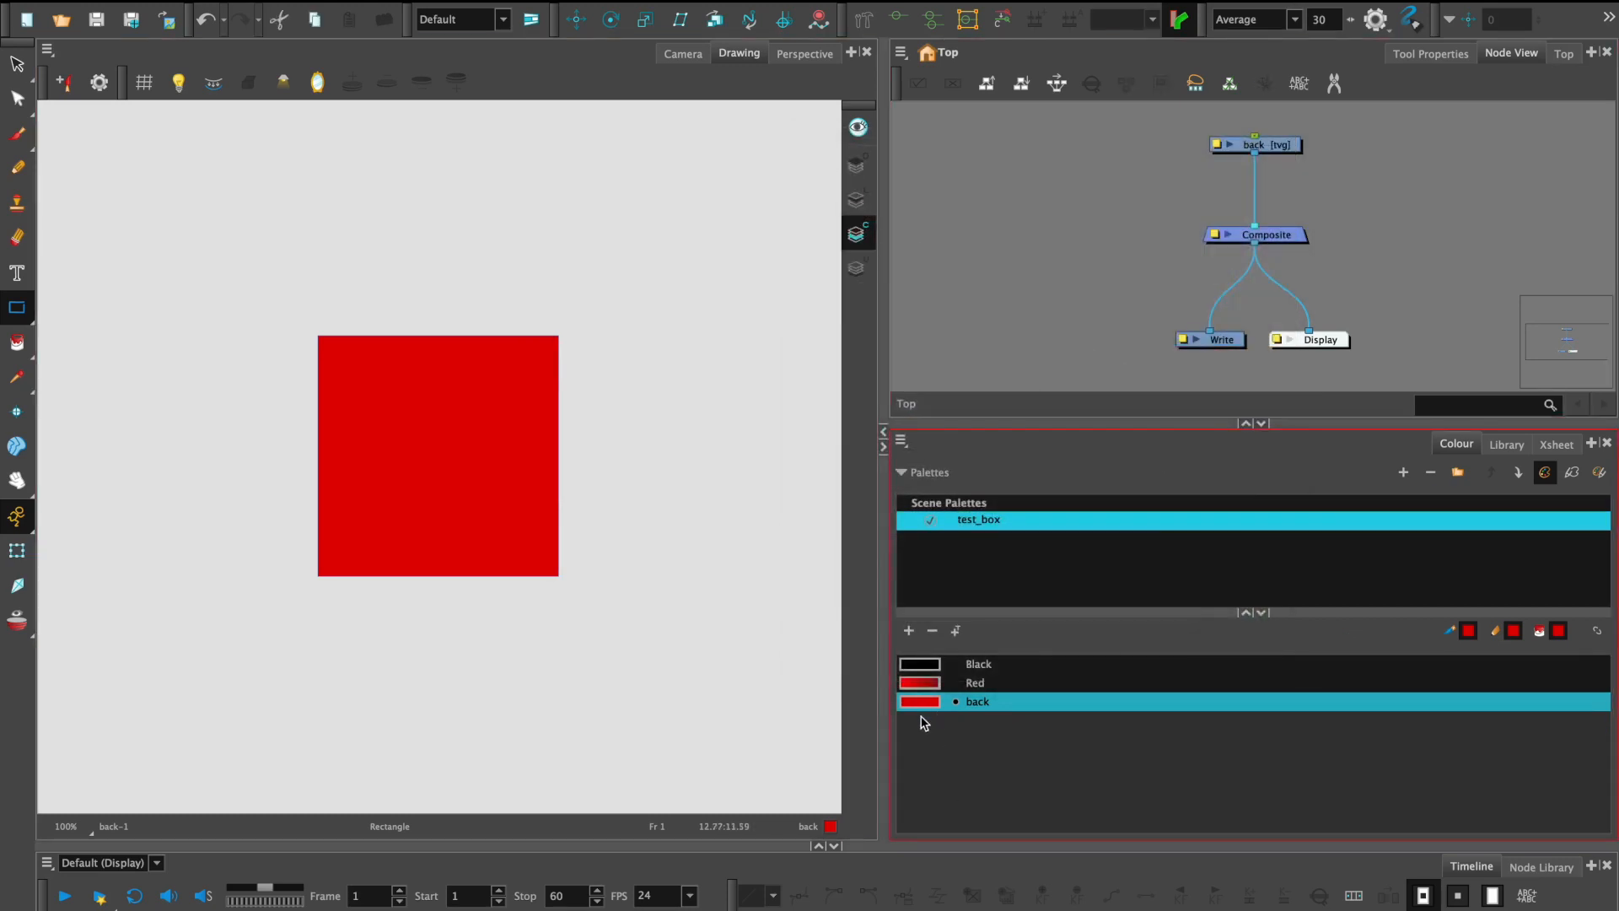
- Return to the Camera view, duplicate the back layer, and place the copy above the original
left_click_drag(1163, 426, 1214, 583)
left_click_drag(1271, 241, 1278, 246)
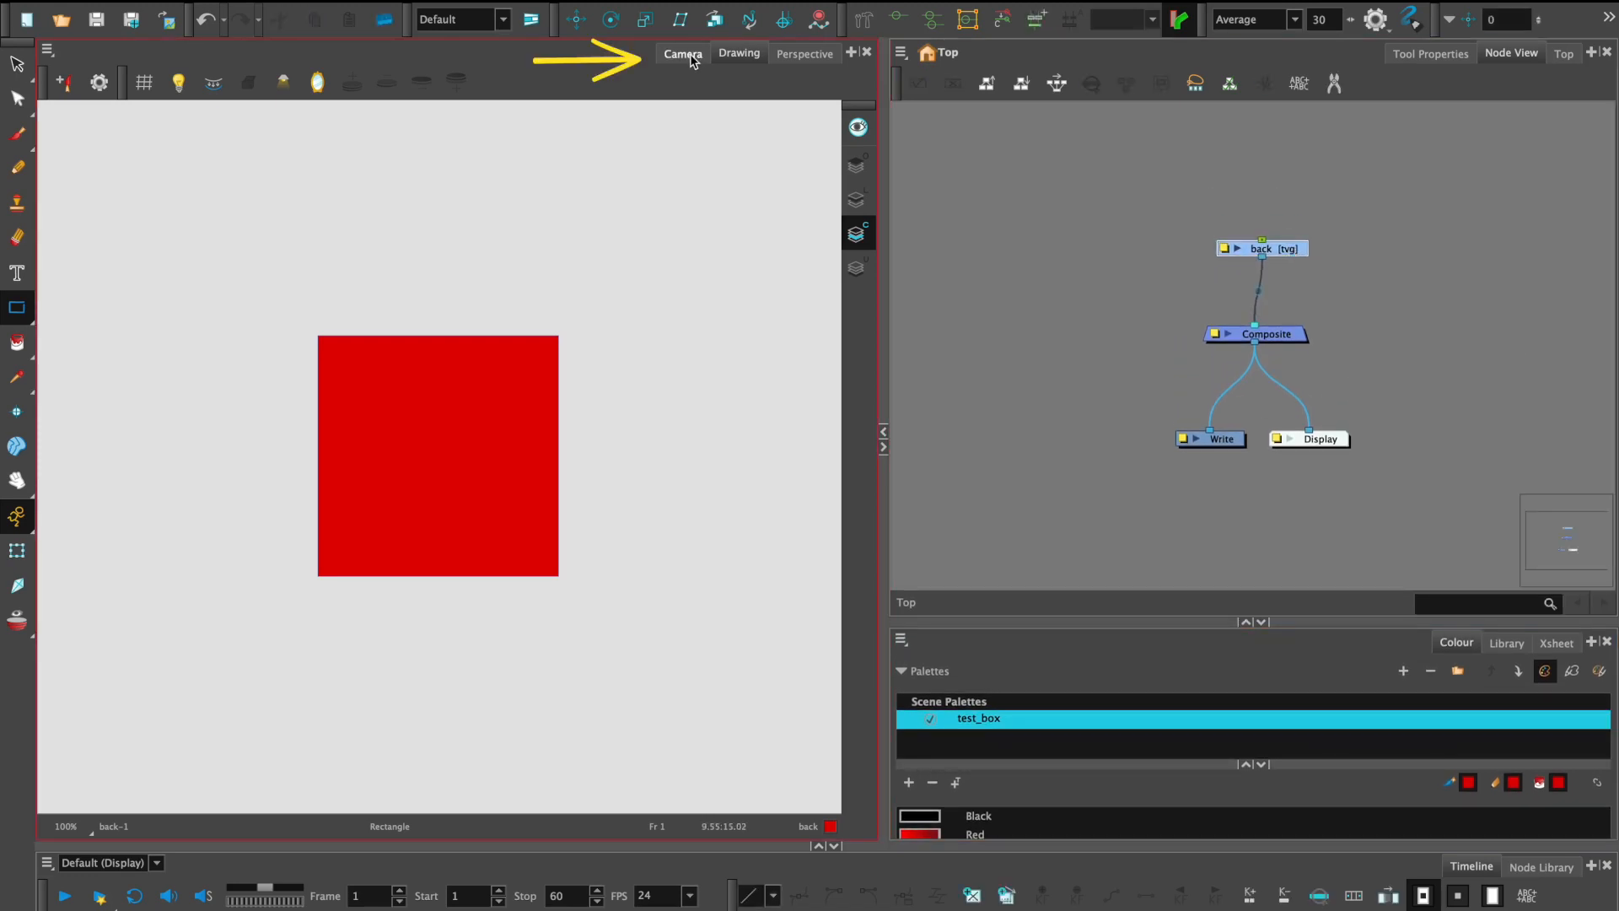
left_click(684, 54)
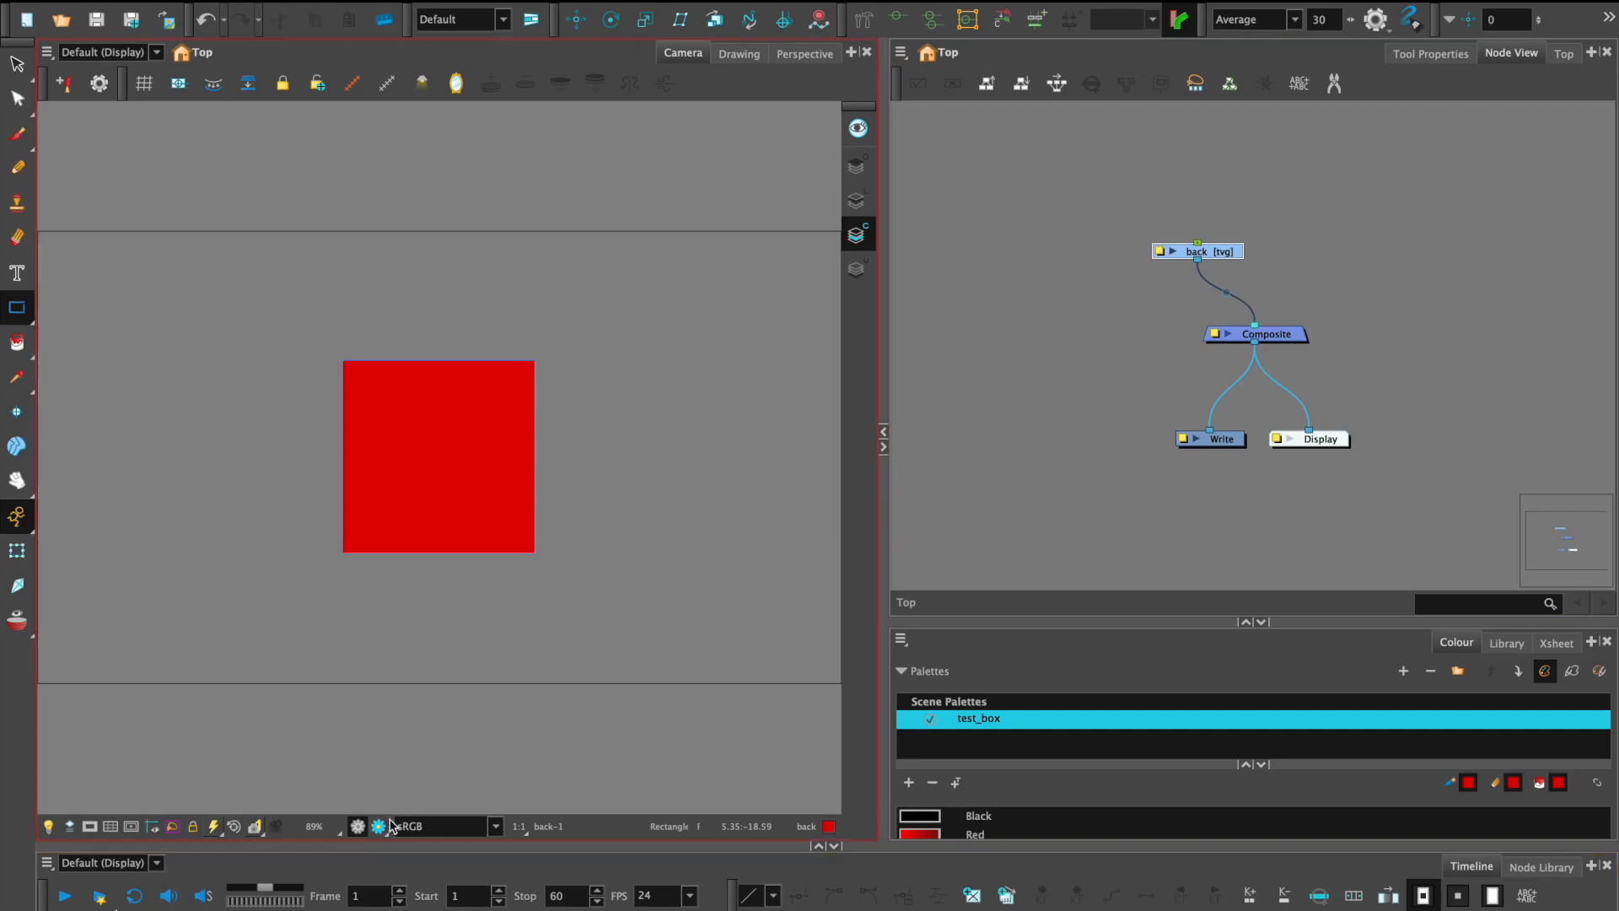
left_click_drag(382, 846, 382, 679)
right_click(221, 773)
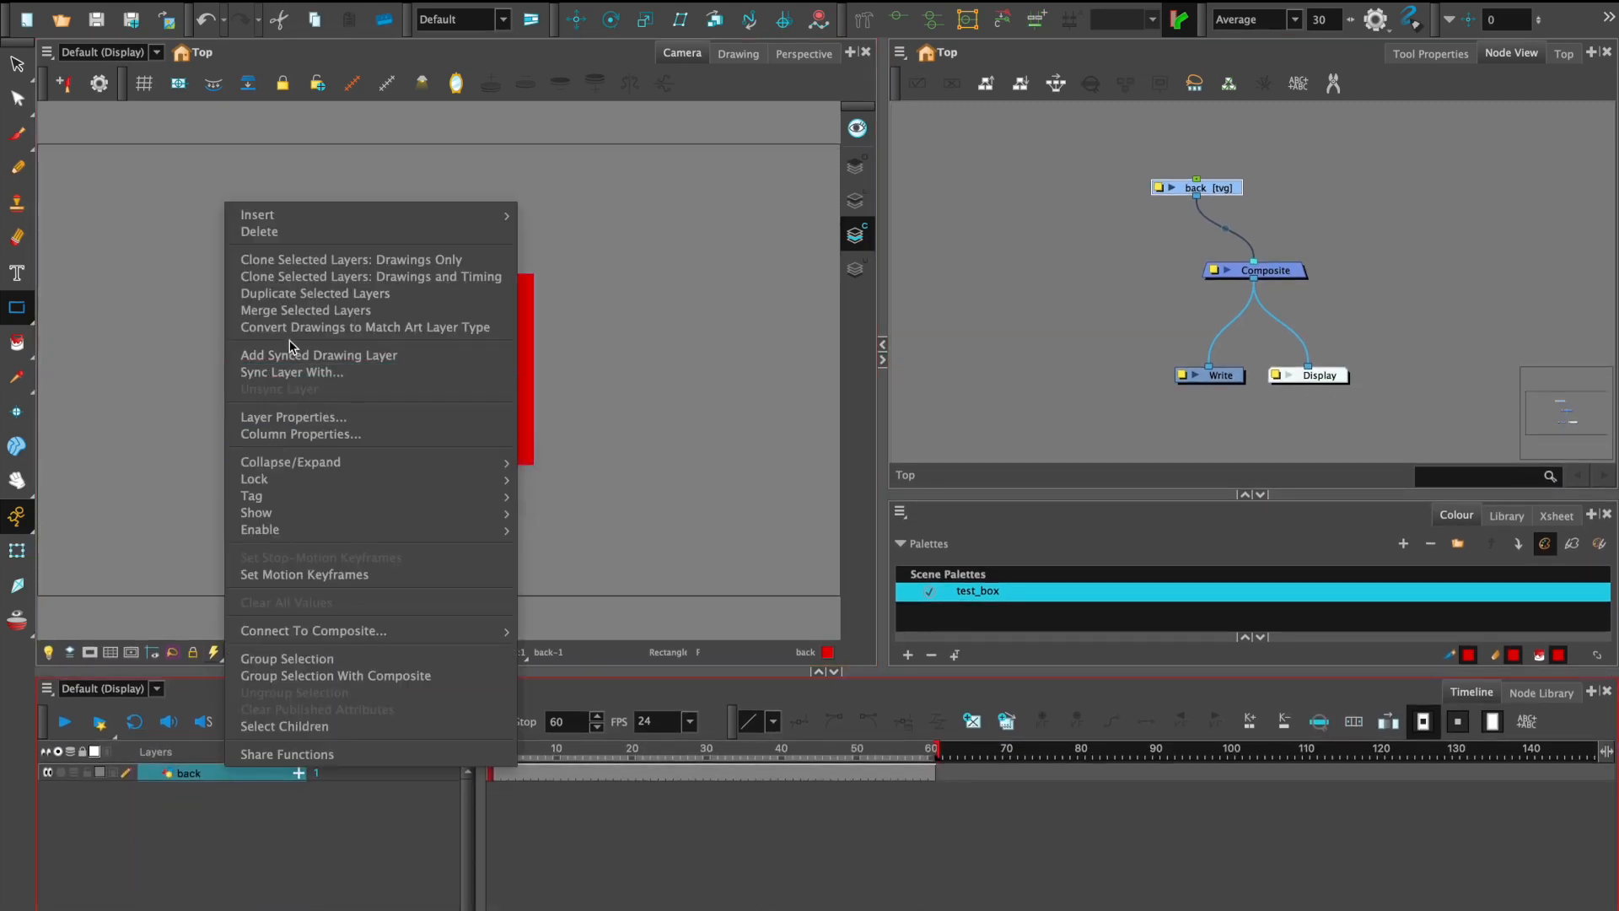
left_click(319, 294)
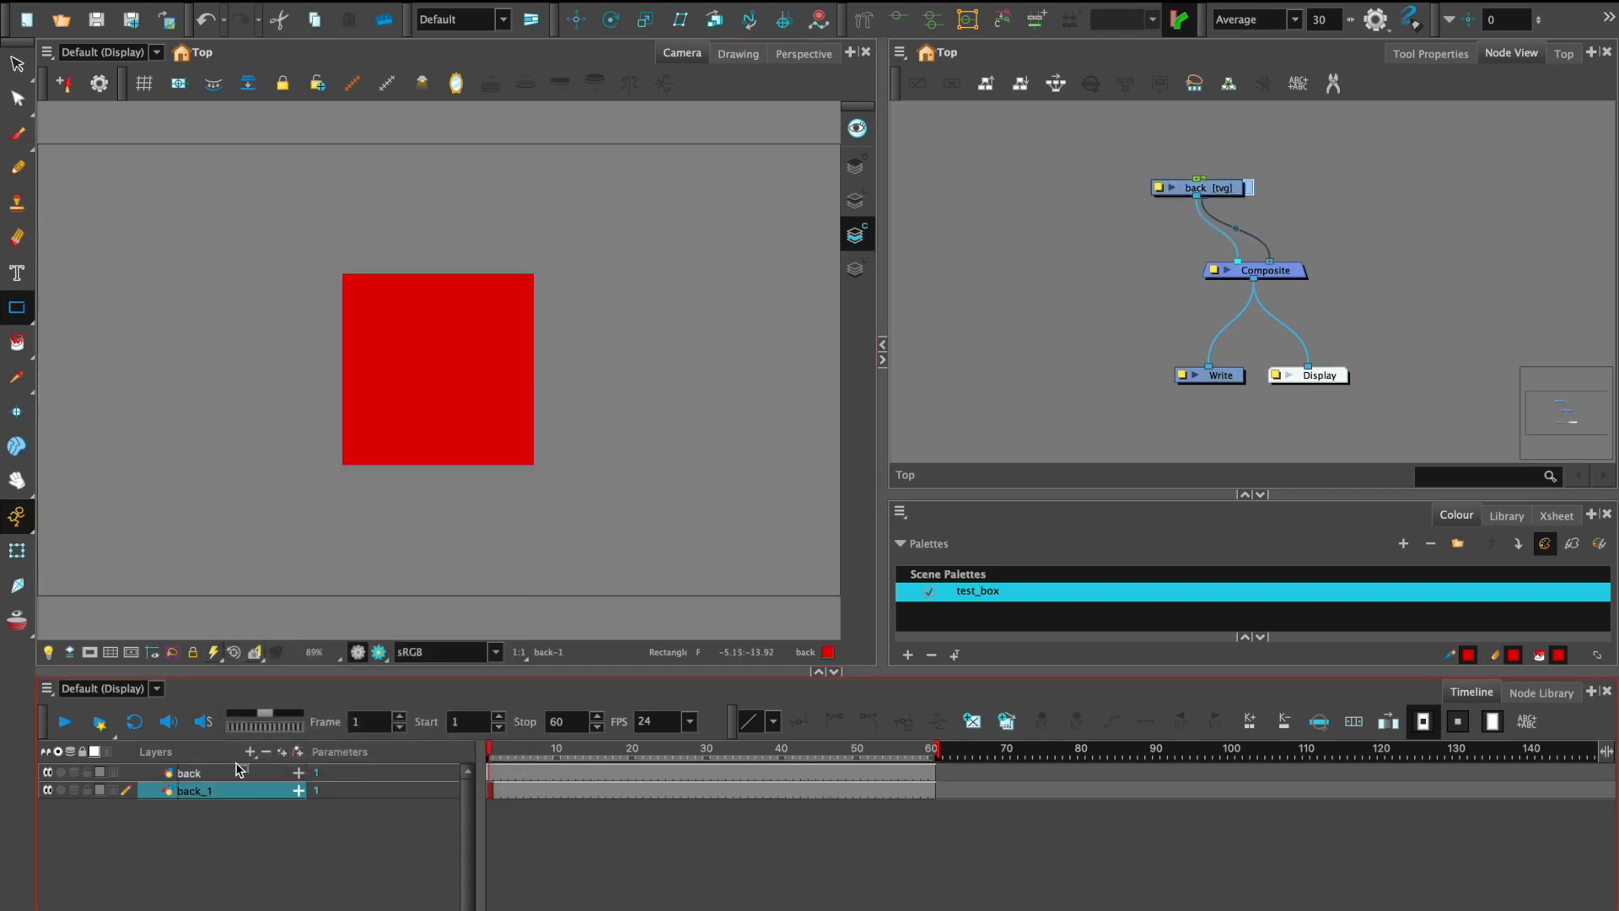
left_click_drag(237, 771, 247, 813)
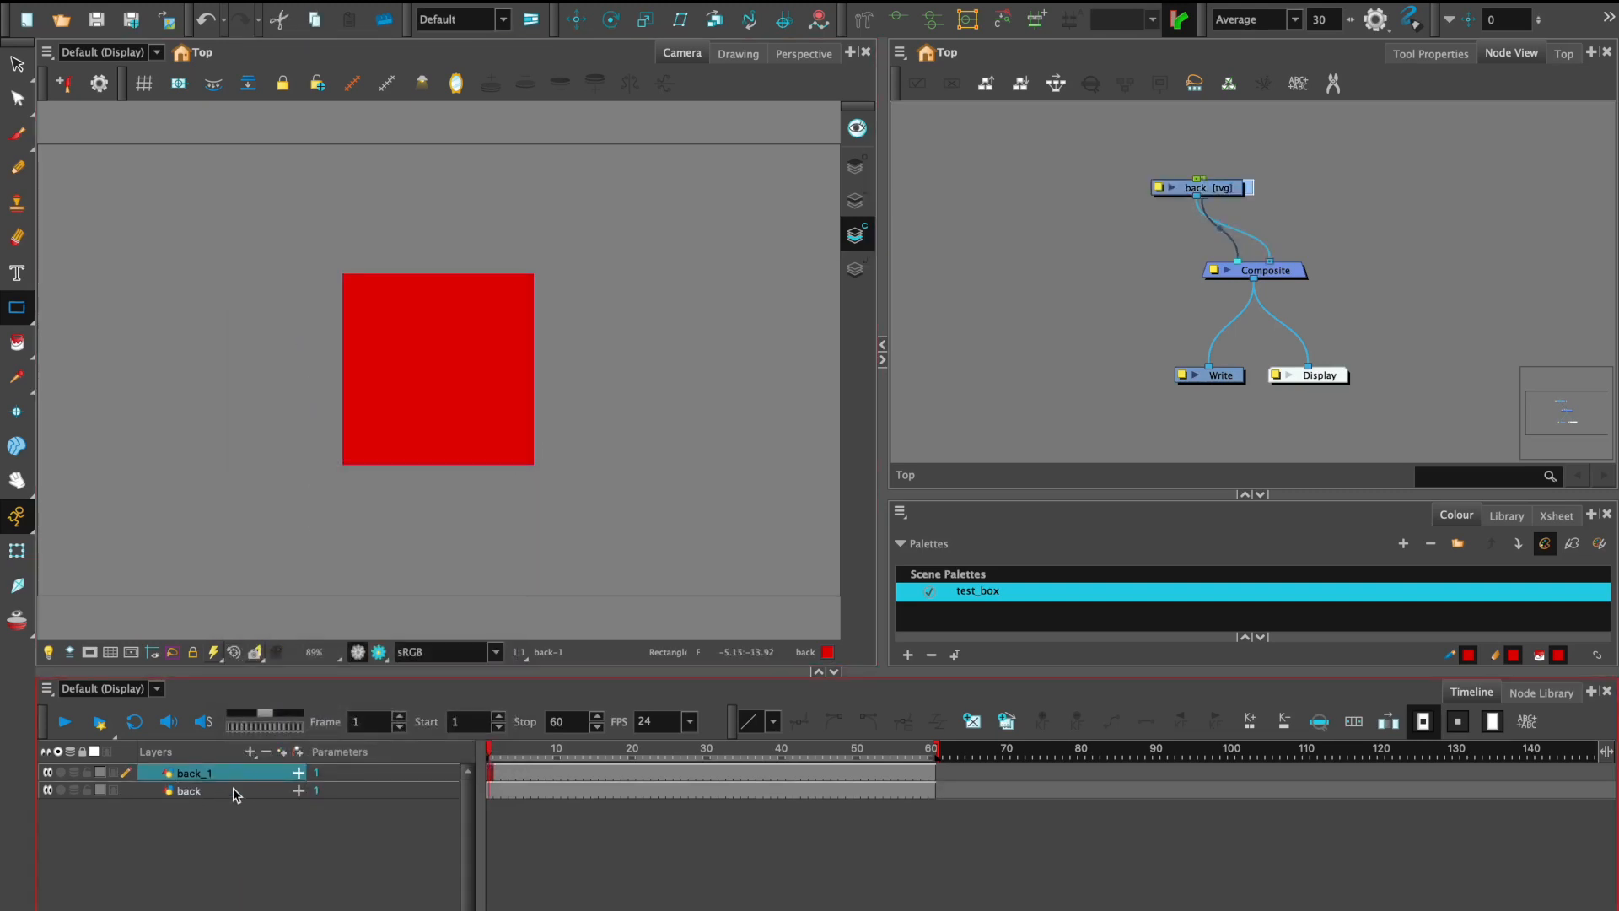
- Enlarge the node view and place the back_1 and back nodes side by side above the Composite
left_click(1217, 466)
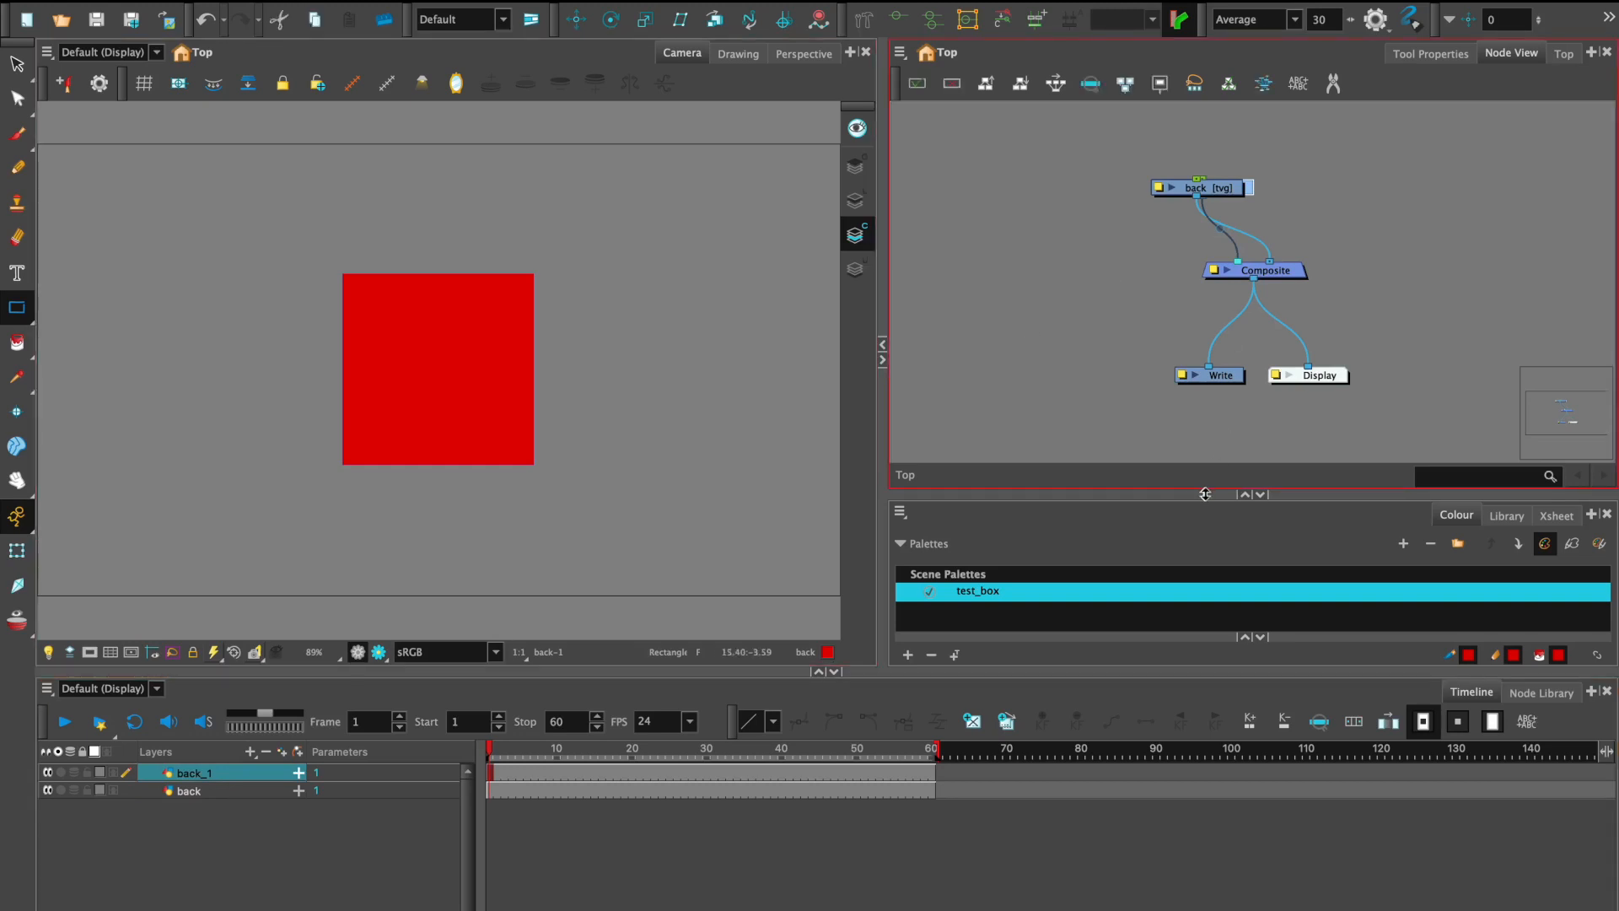
left_click_drag(1205, 494, 1206, 615)
left_click_drag(1230, 239, 1357, 229)
mouse_move(1246, 245)
left_mouse_down()
mouse_move(1343, 226)
mouse_move(1271, 236)
left_mouse_up()
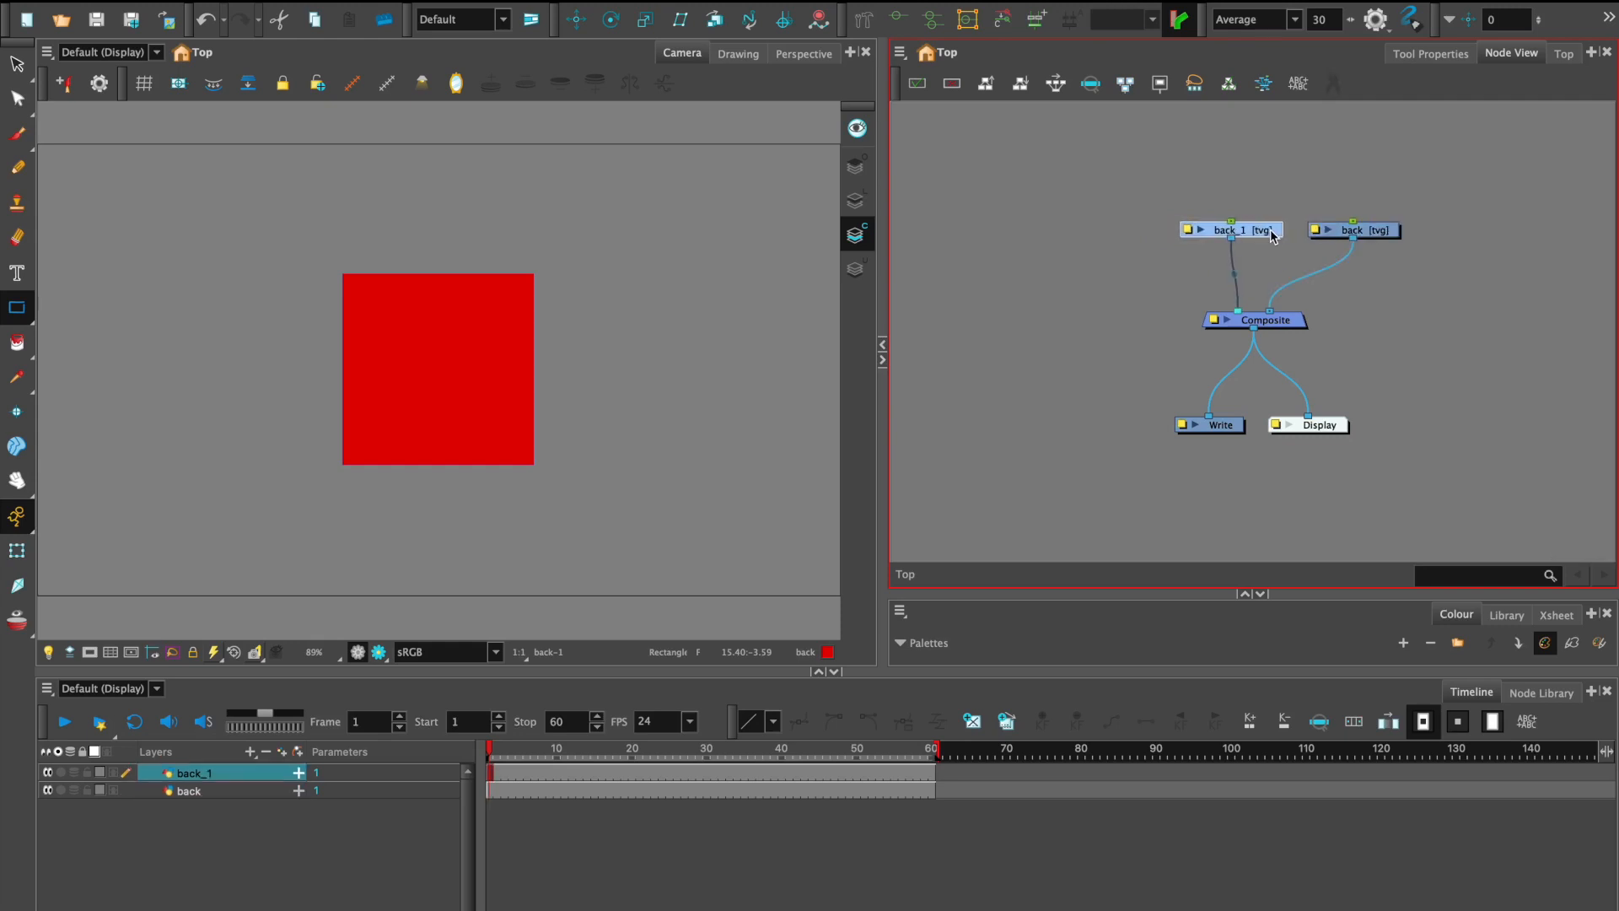
- Rename the back_1 layer as top
left_click(1186, 230)
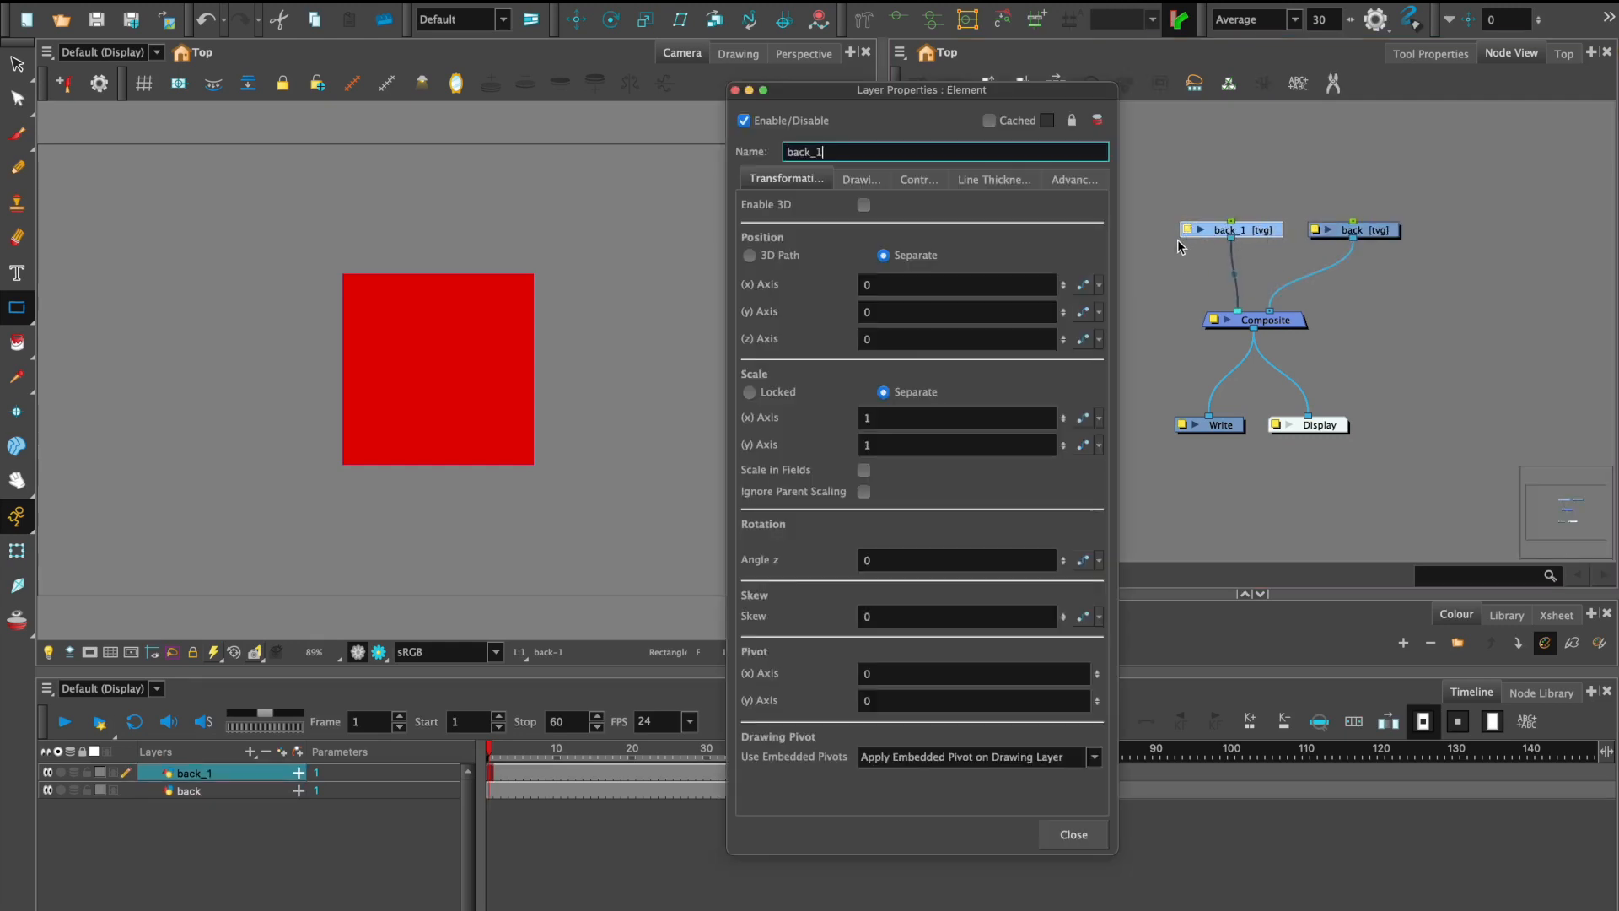
double_click(825, 151)
type("top")
left_click(1076, 830)
left_click_drag(1237, 233, 1247, 233)
left_click(236, 815)
- Paint the square on the top layer with the Red gradient colour using the Paint tool
left_click_drag(1124, 593, 1121, 402)
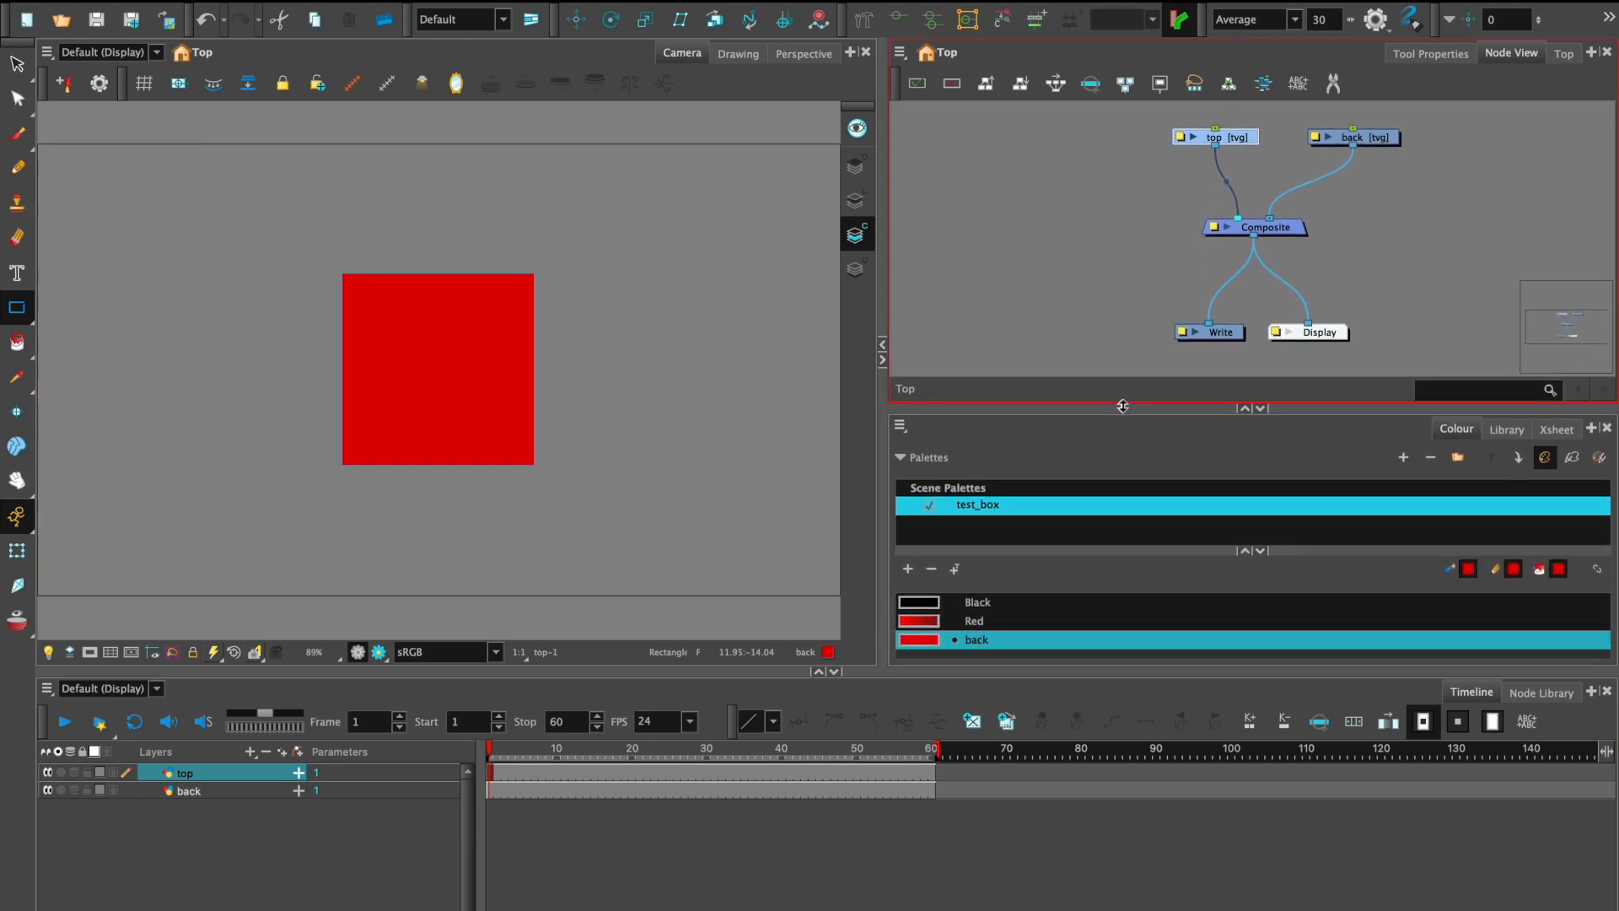
left_click(932, 619)
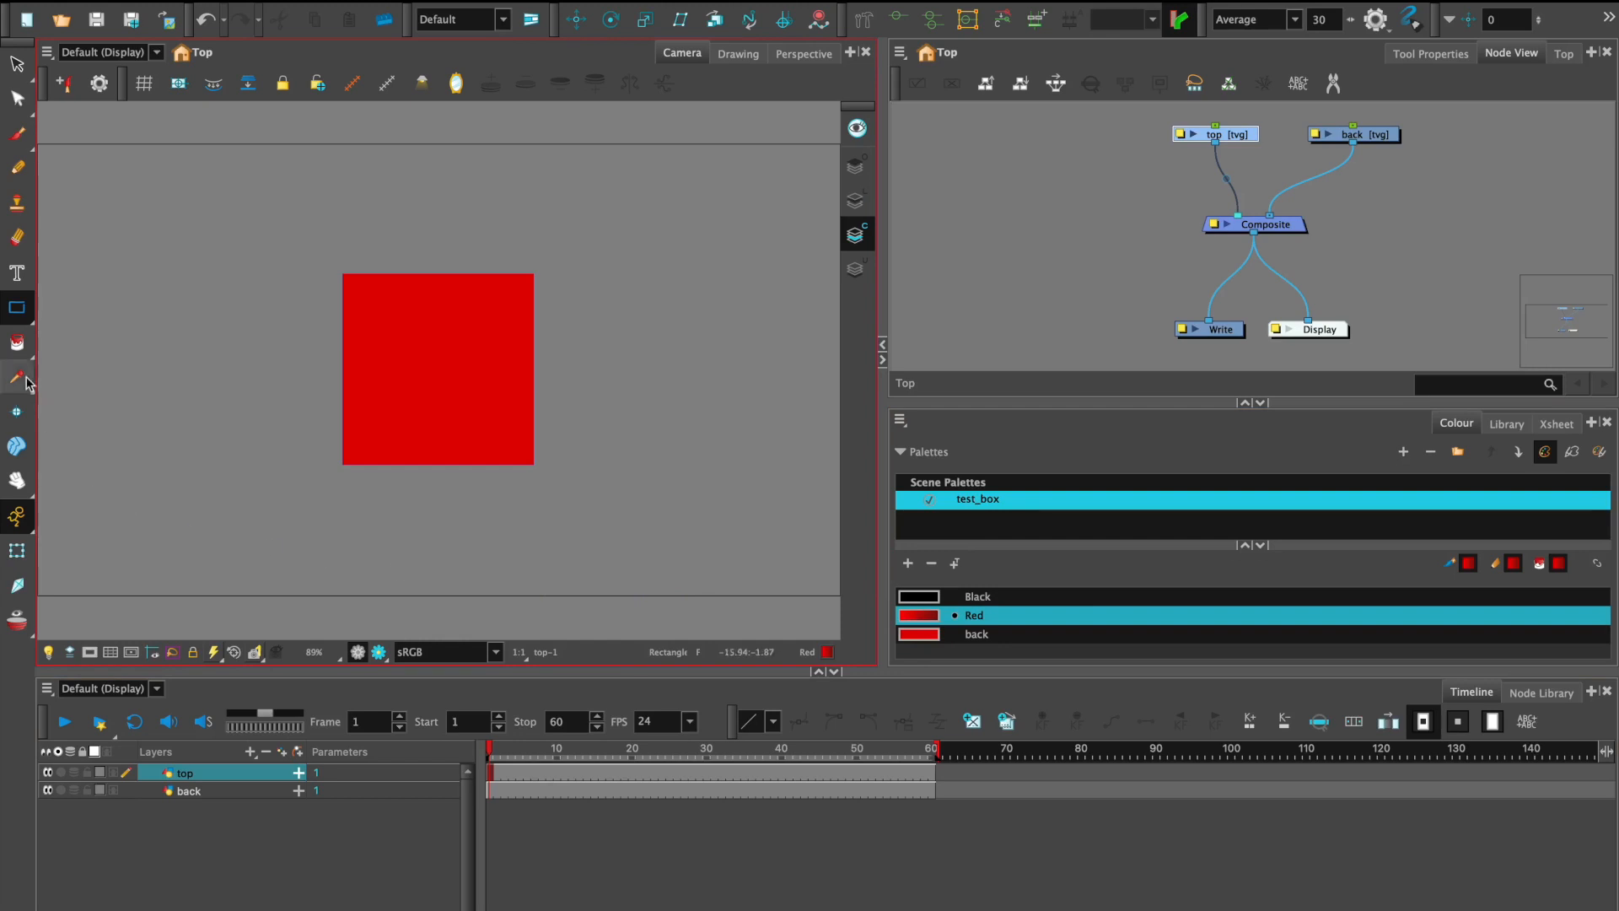
left_click(17, 343)
left_click(99, 342)
left_click(452, 371)
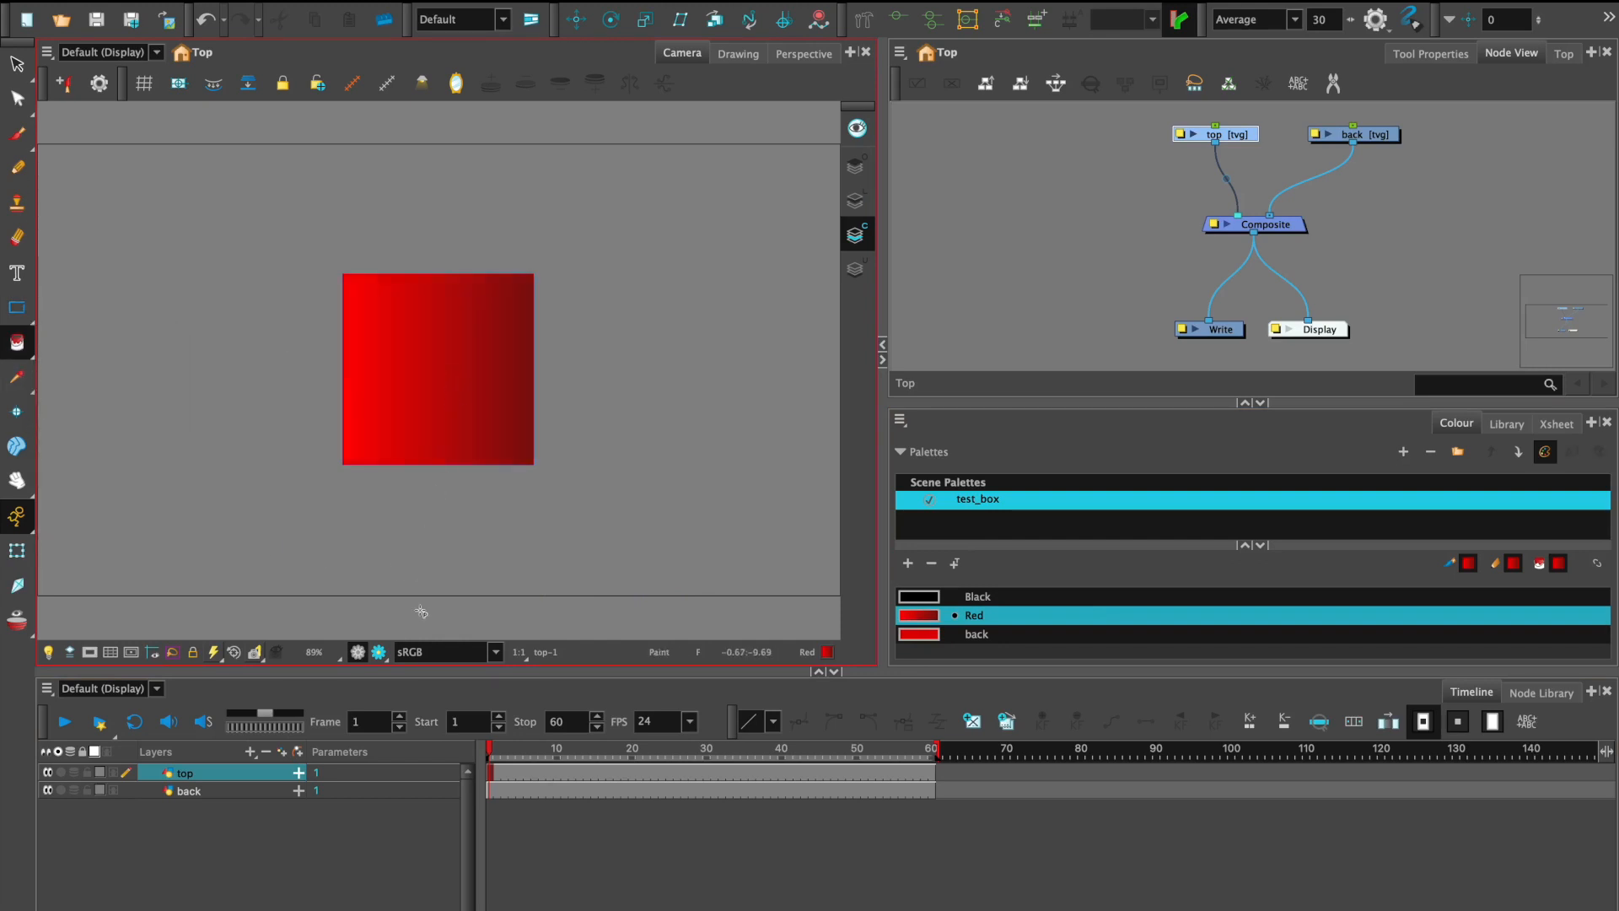
- Make room beside the top node, duplicate the top layer, and rename the copy as bottom
left_click_drag(1193, 402, 1193, 489)
left_click_drag(1246, 184, 1115, 177)
left_click(234, 777)
right_click(230, 773)
left_click(315, 295)
left_click(1169, 177)
double_click(799, 152)
type("bottom")
left_click(1073, 834)
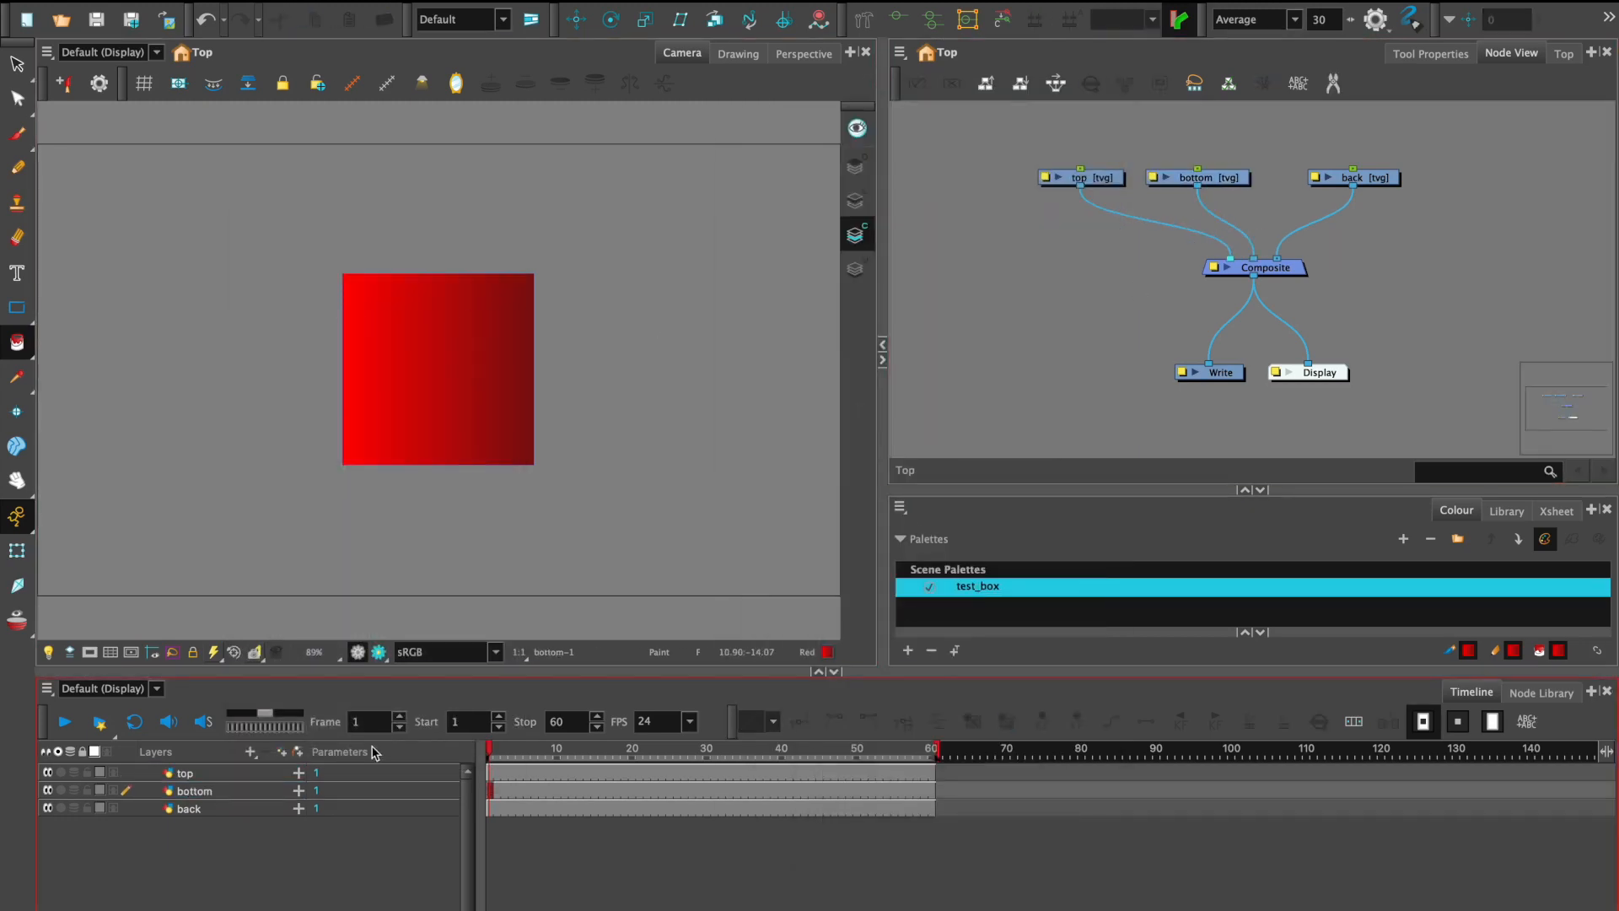
- Move the back node aside, duplicate the bottom layer, and rename the copy as l_side
left_click_drag(1241, 179, 1236, 179)
left_click_drag(1384, 179, 1424, 180)
left_click(223, 790)
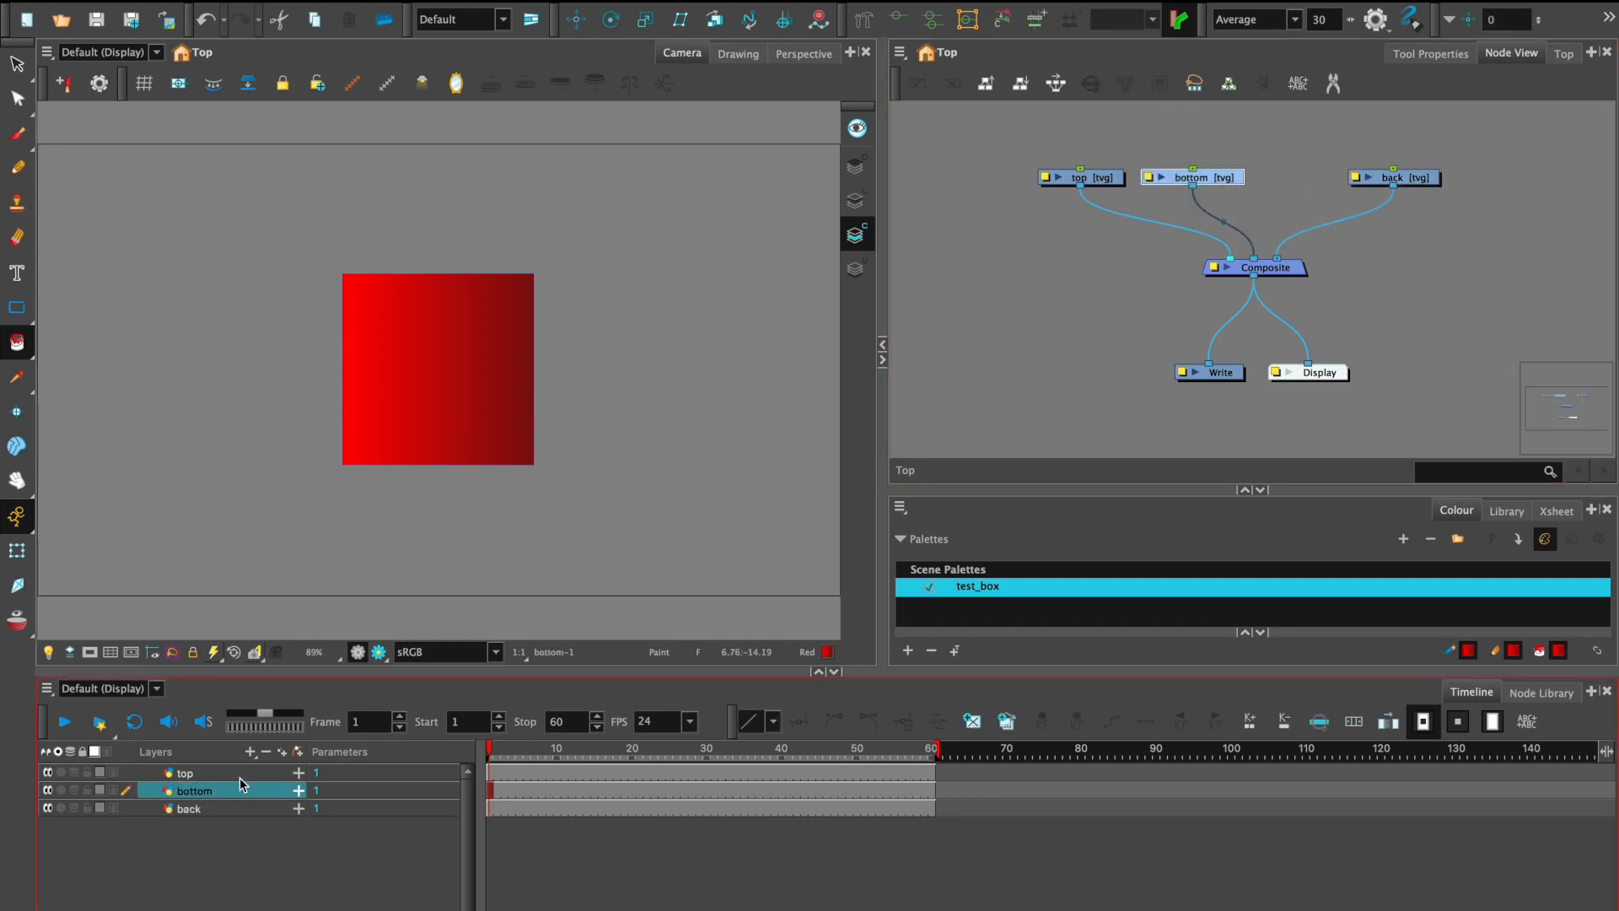
right_click(239, 780)
left_click(321, 304)
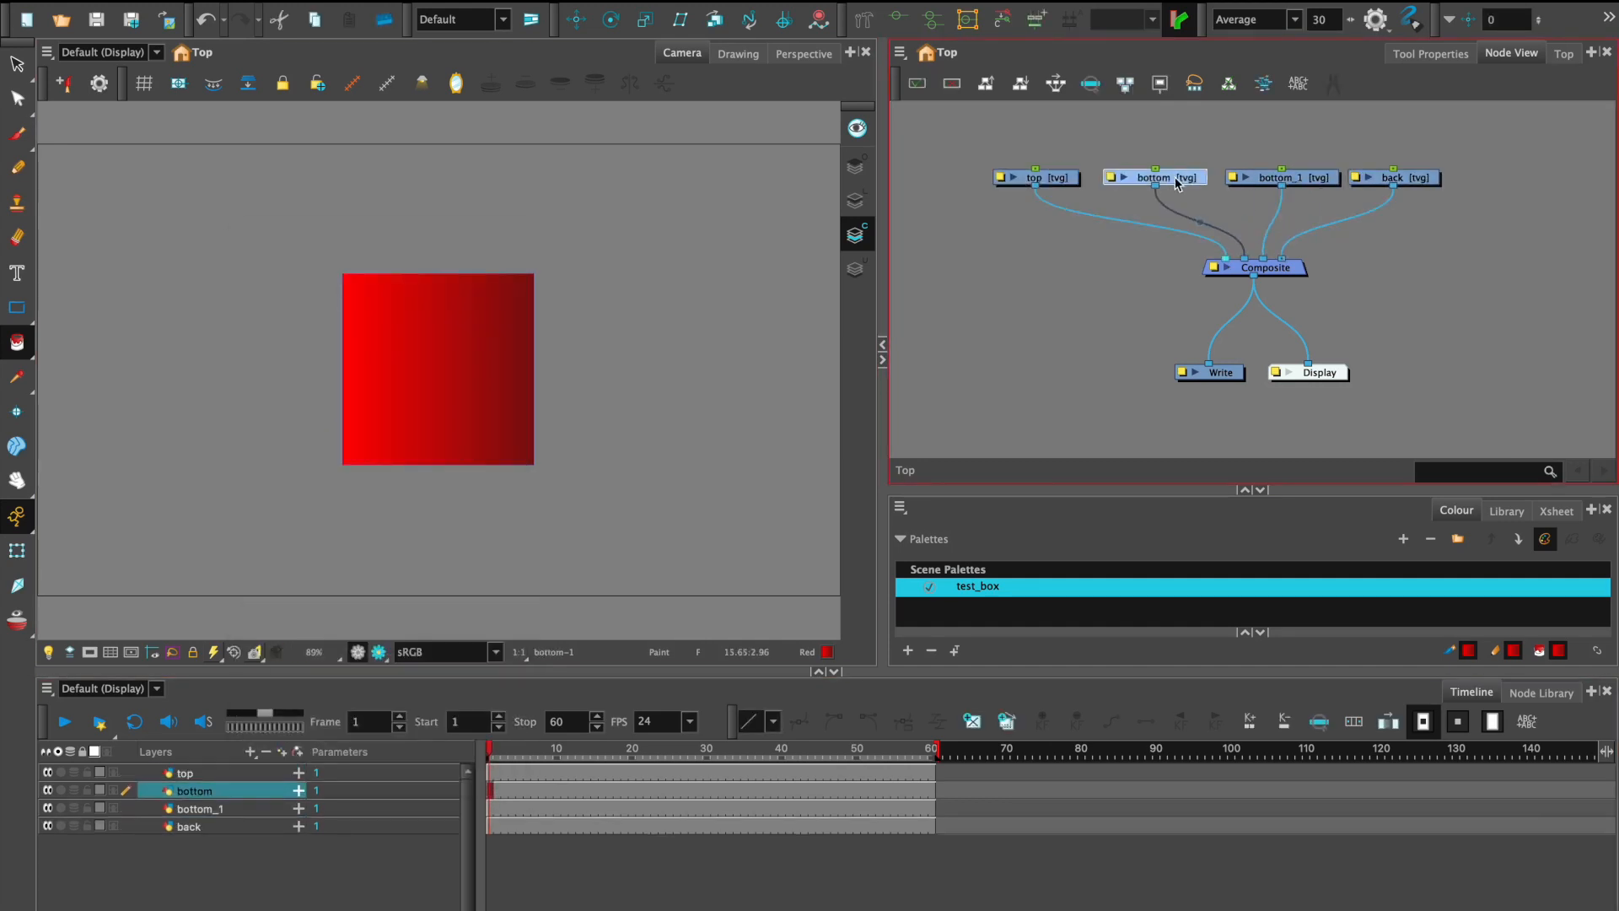
double_click(1199, 178)
double_click(810, 152)
key("BackSpace")
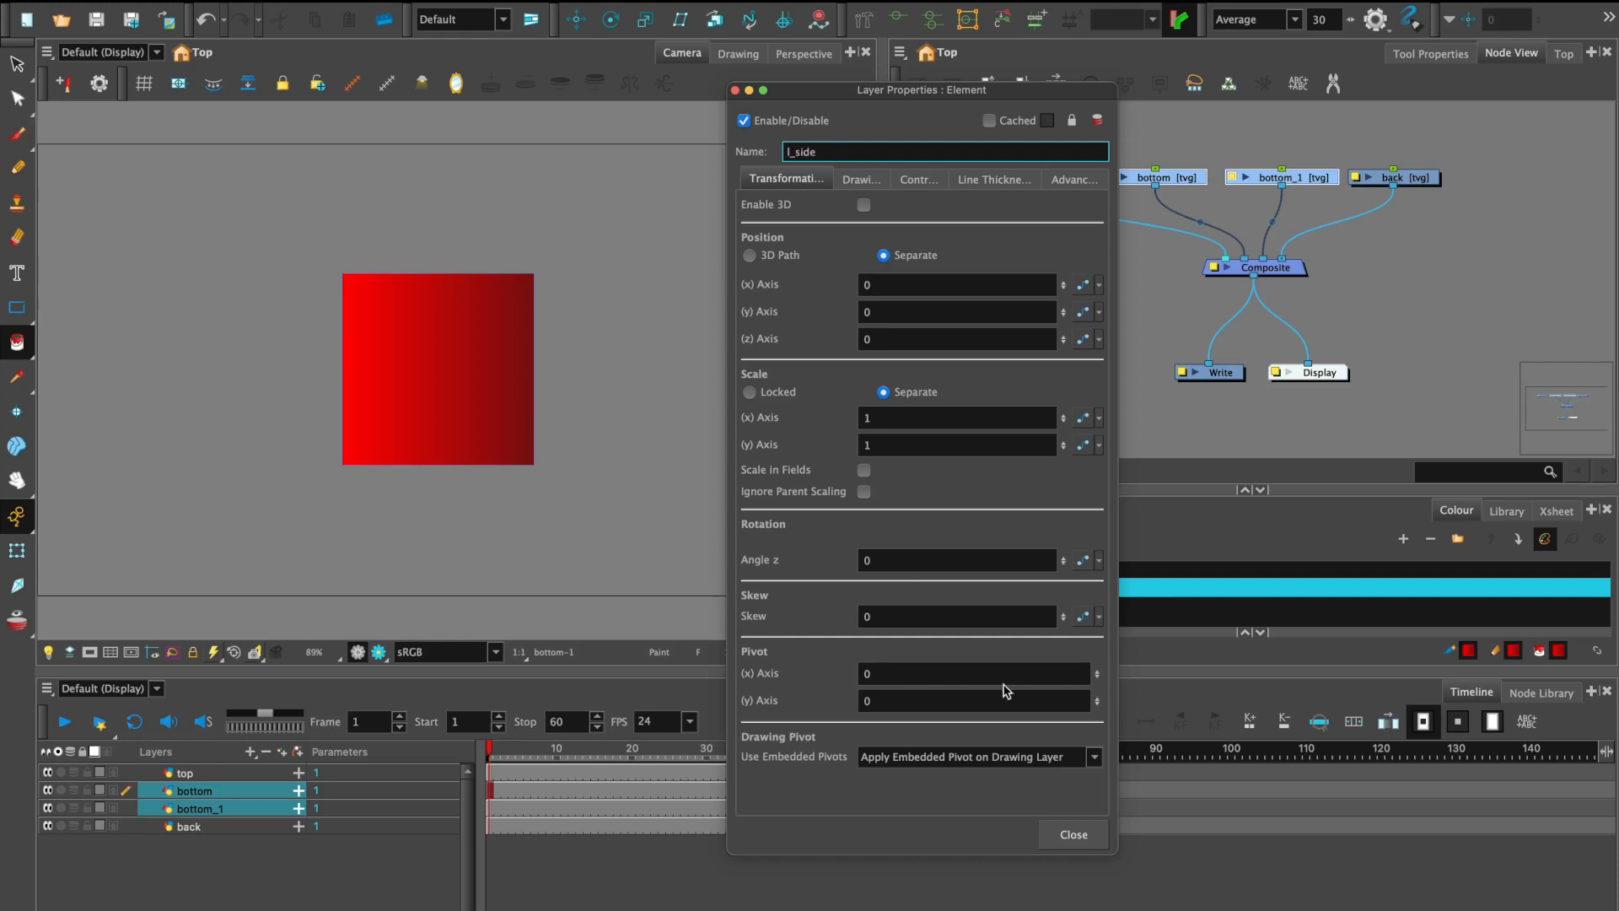
key("Return")
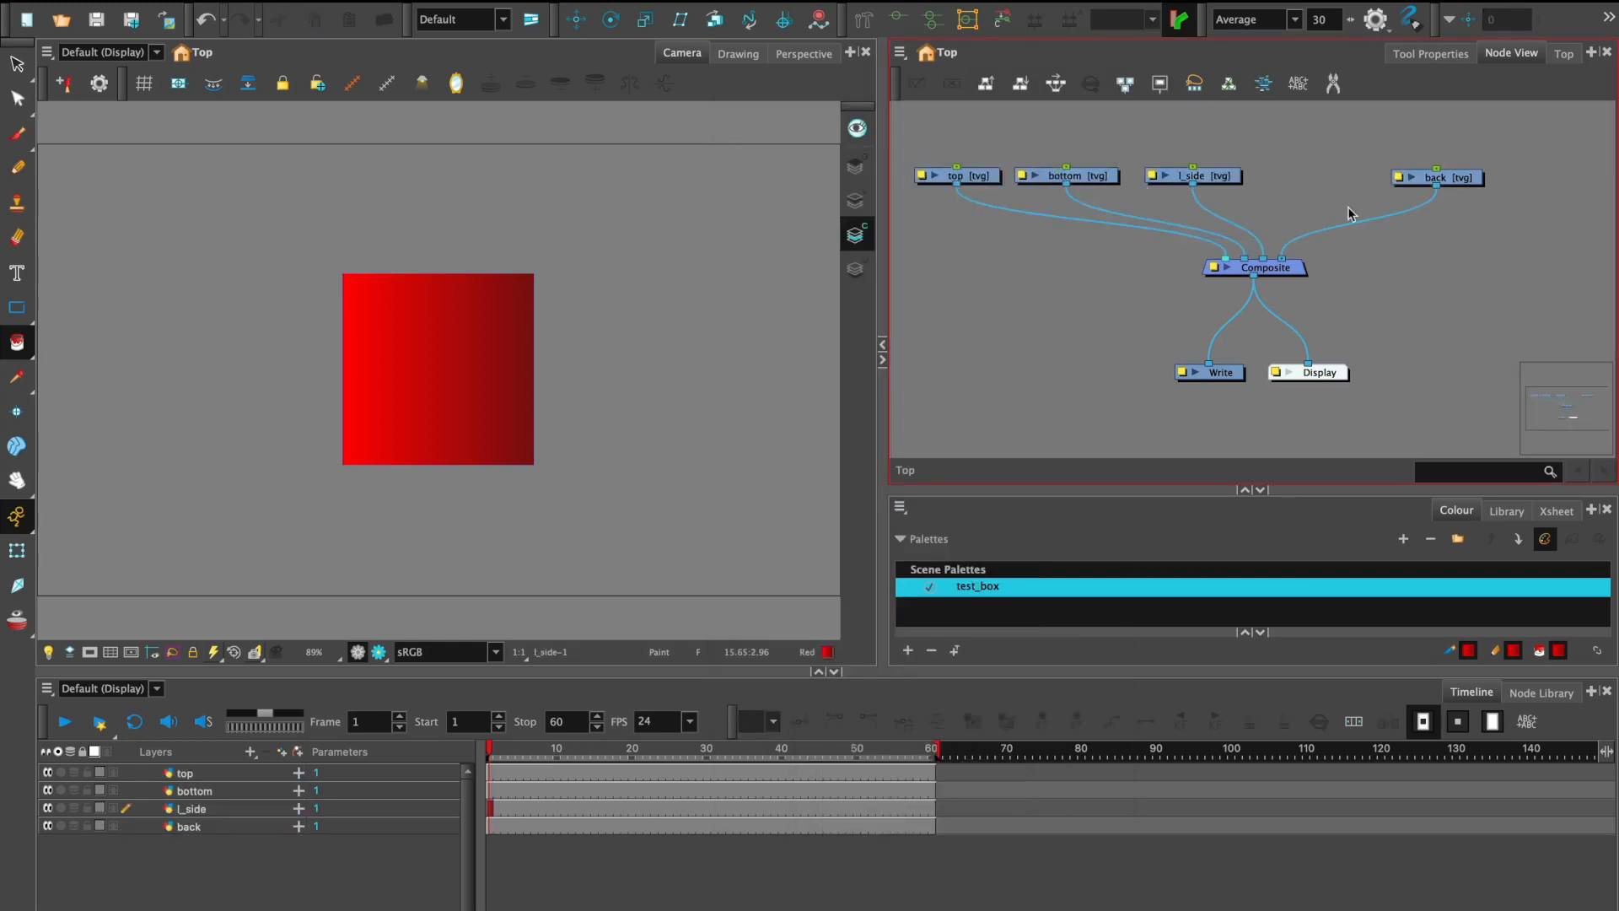
- Rearrange the drawing nodes in one row, leaving a gap between l_side and back
left_click_drag(1467, 176, 1451, 168)
left_click(912, 130)
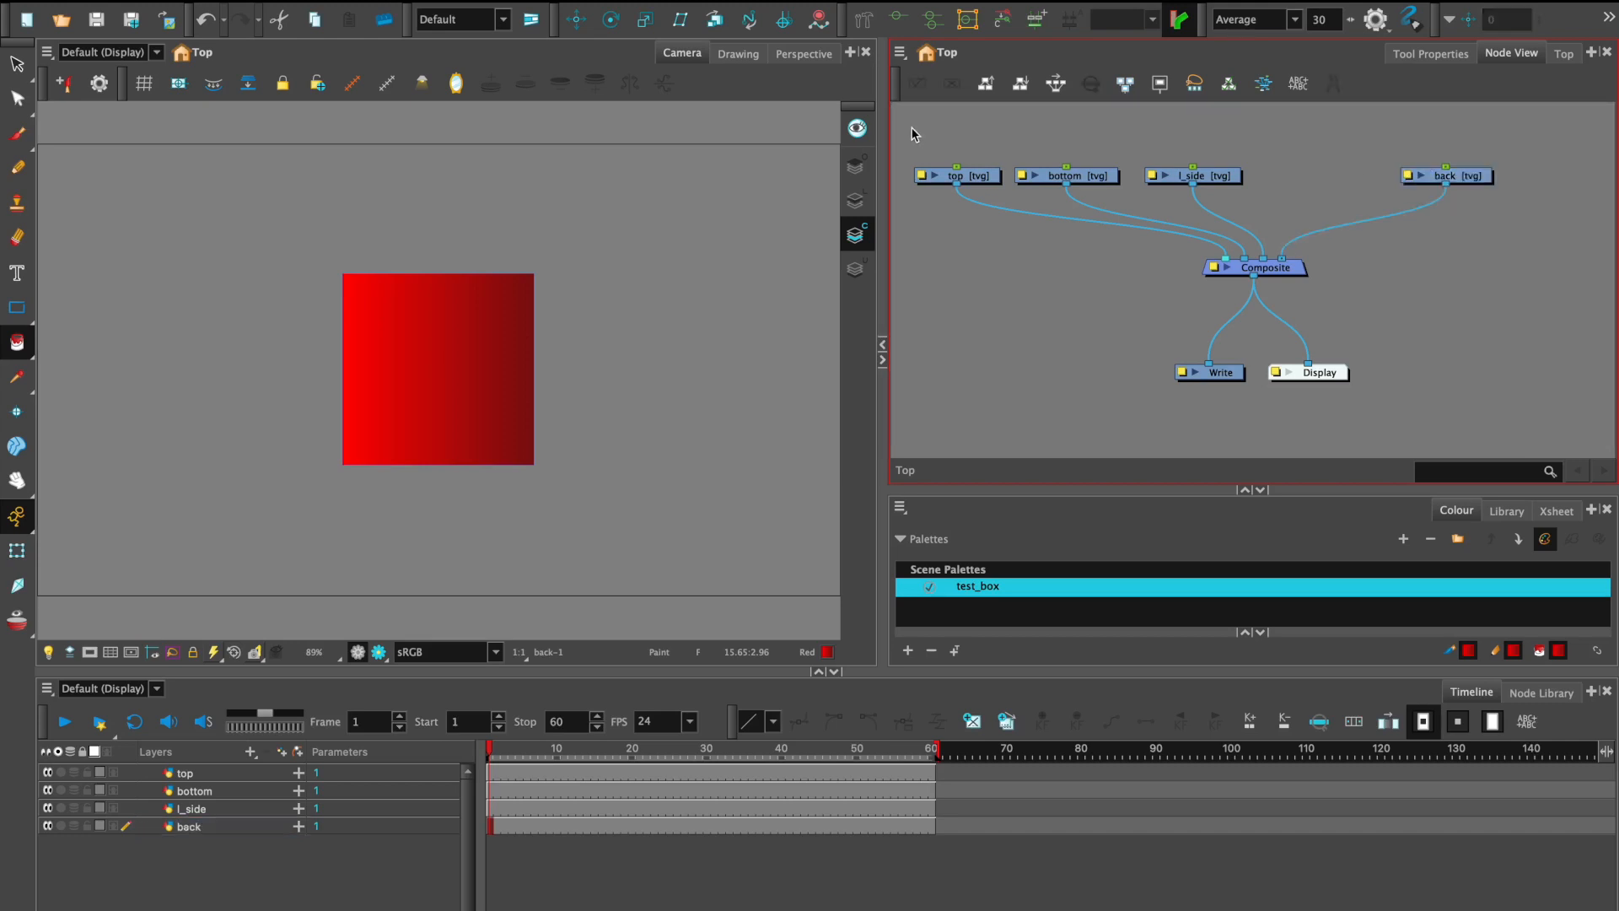
left_click_drag(1205, 210, 1219, 175)
left_click(1207, 196)
left_click(1184, 179)
- Duplicate the l_side layer and rename the copy as r_side
right_click(243, 810)
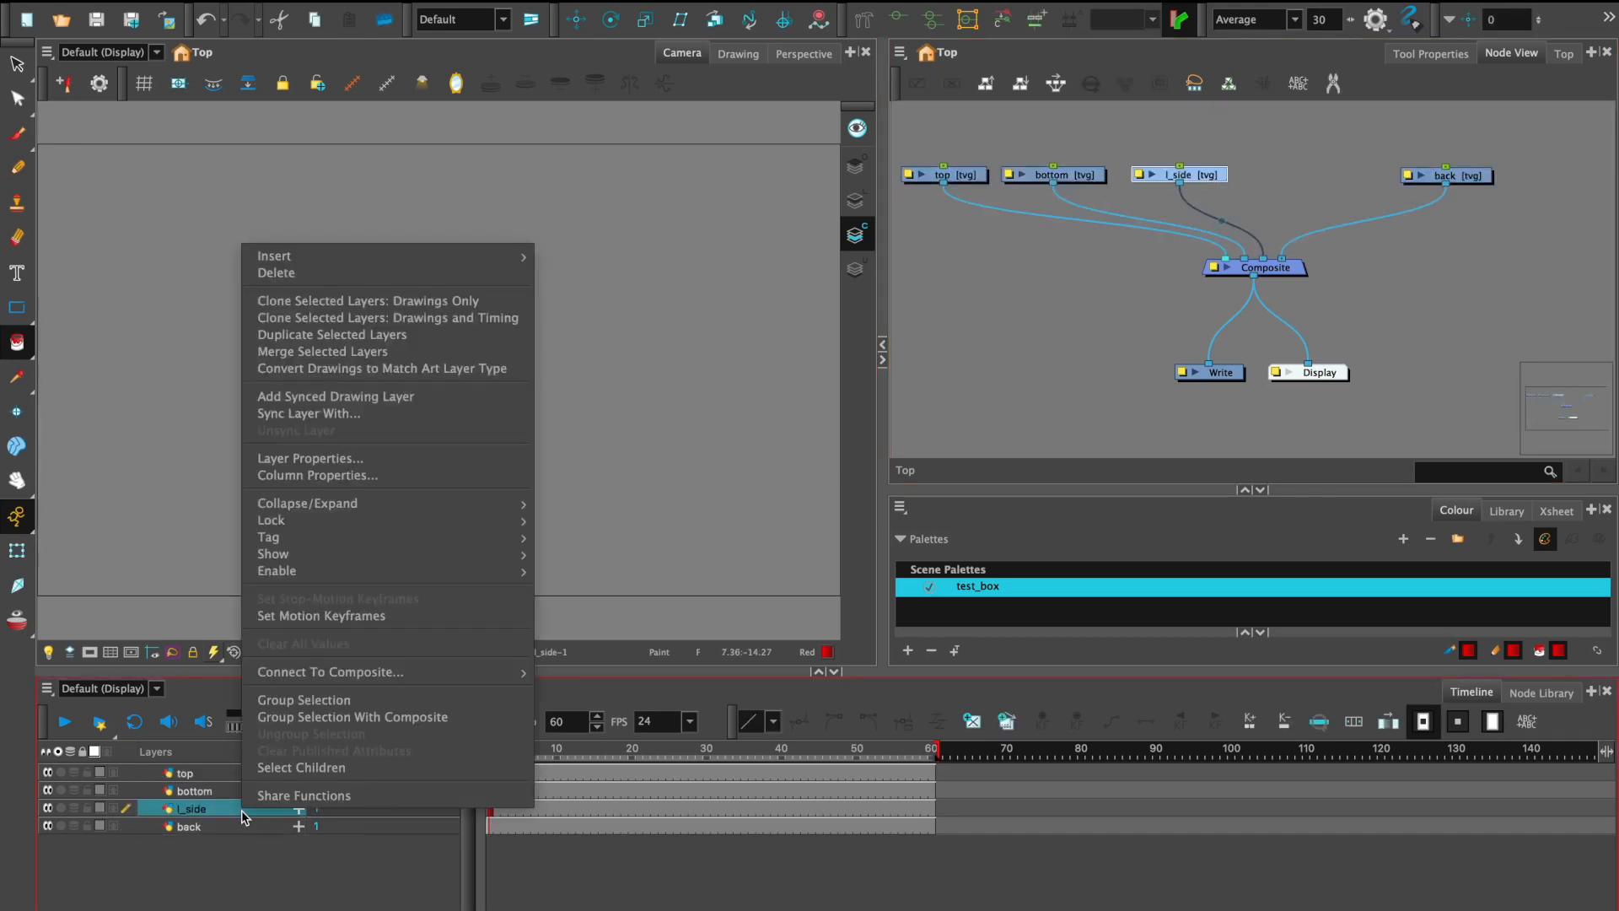
left_click(337, 311)
left_click_drag(1368, 176, 1367, 175)
left_click(1275, 175)
left_click_drag(791, 153, 766, 192)
type("r")
key("BackSpace")
key("BackSpace")
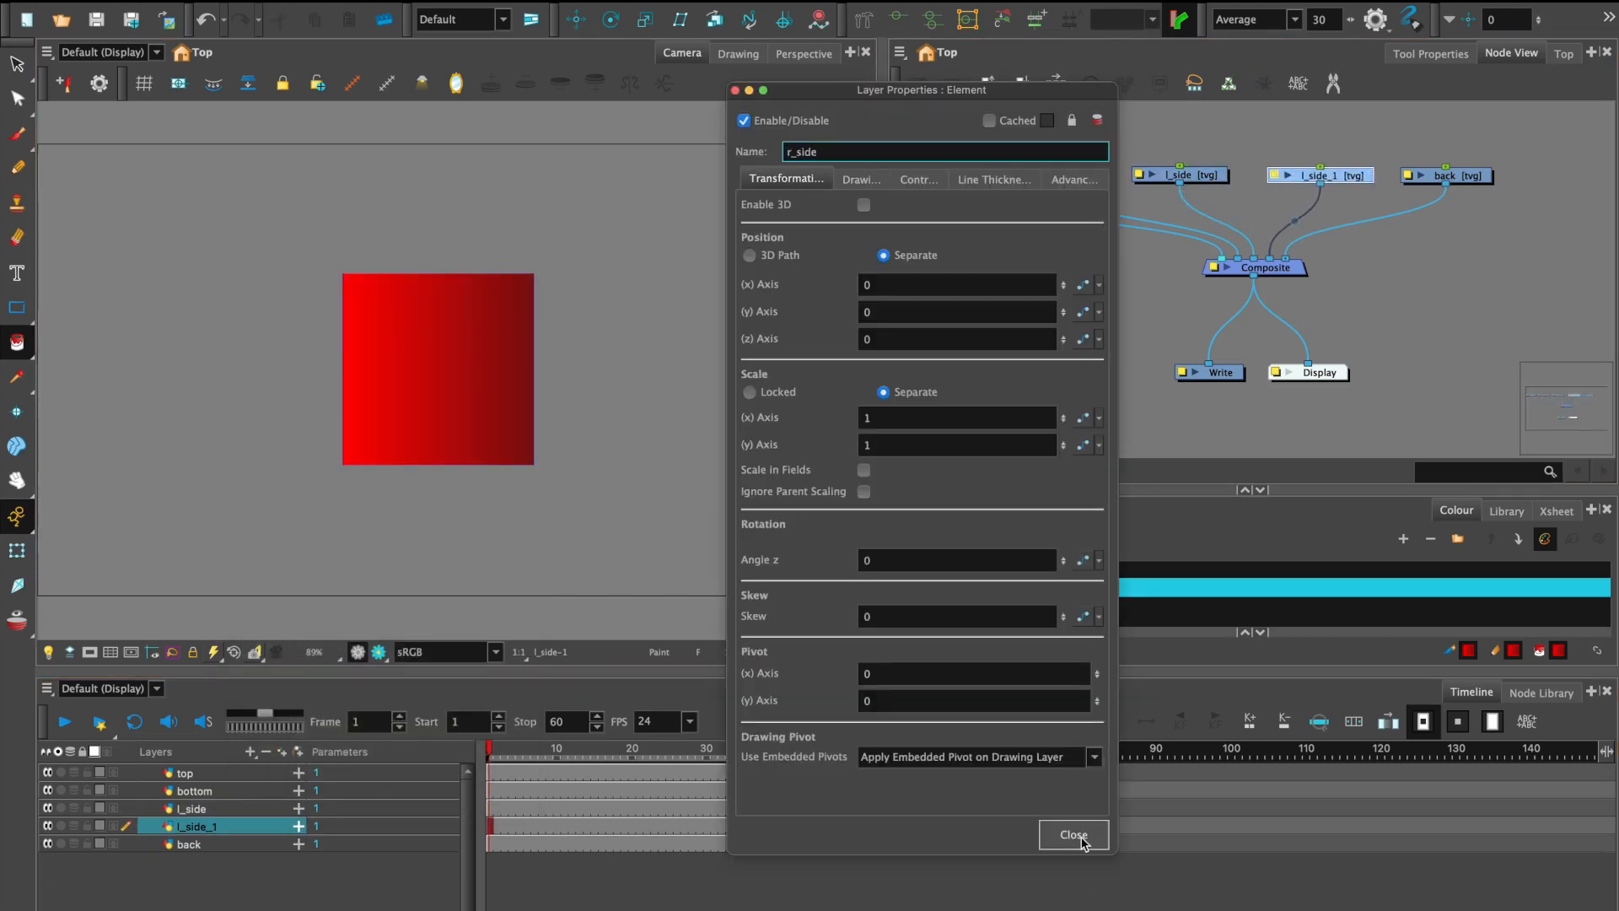
left_click(1072, 835)
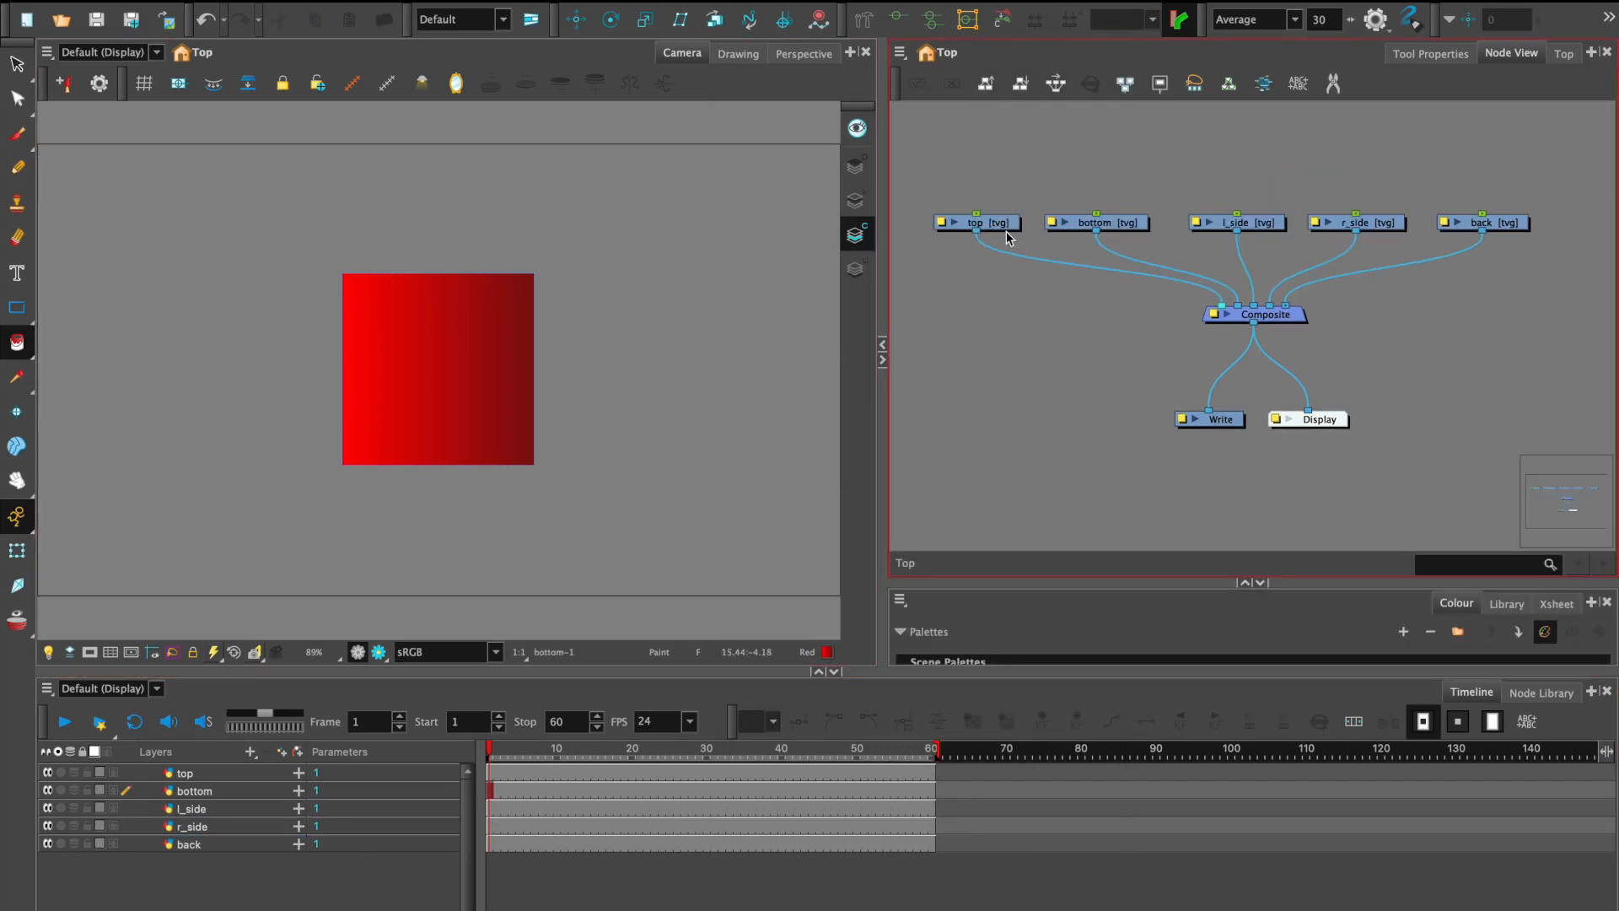
- Select the bottom node, solo its layer, and display it in the Camera view
left_click(738, 53)
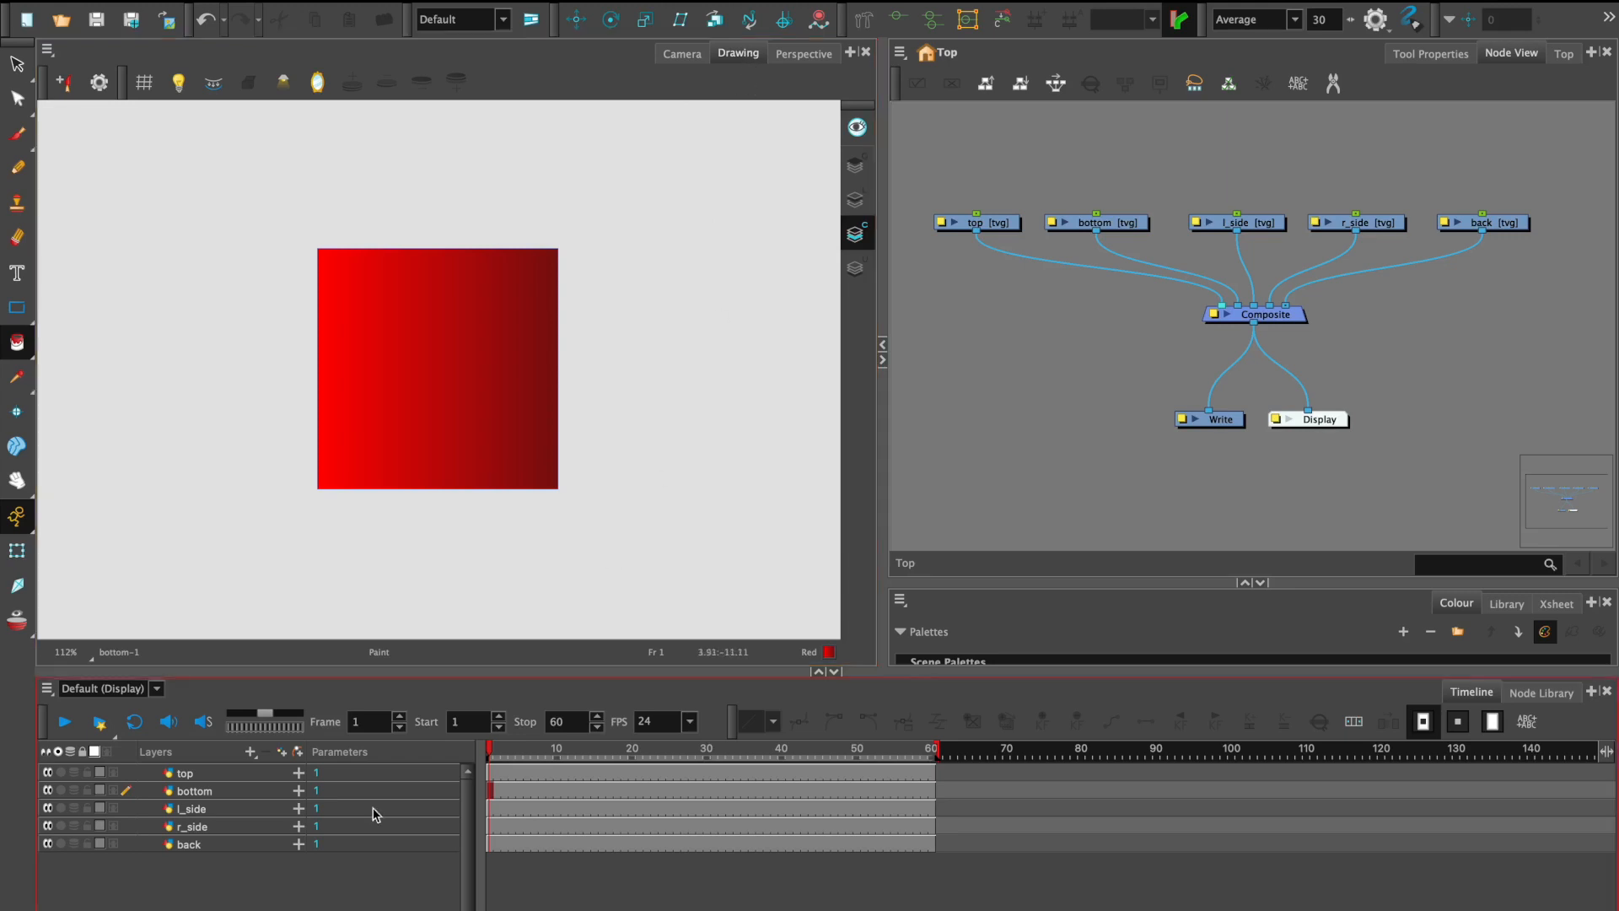
left_click(1067, 226)
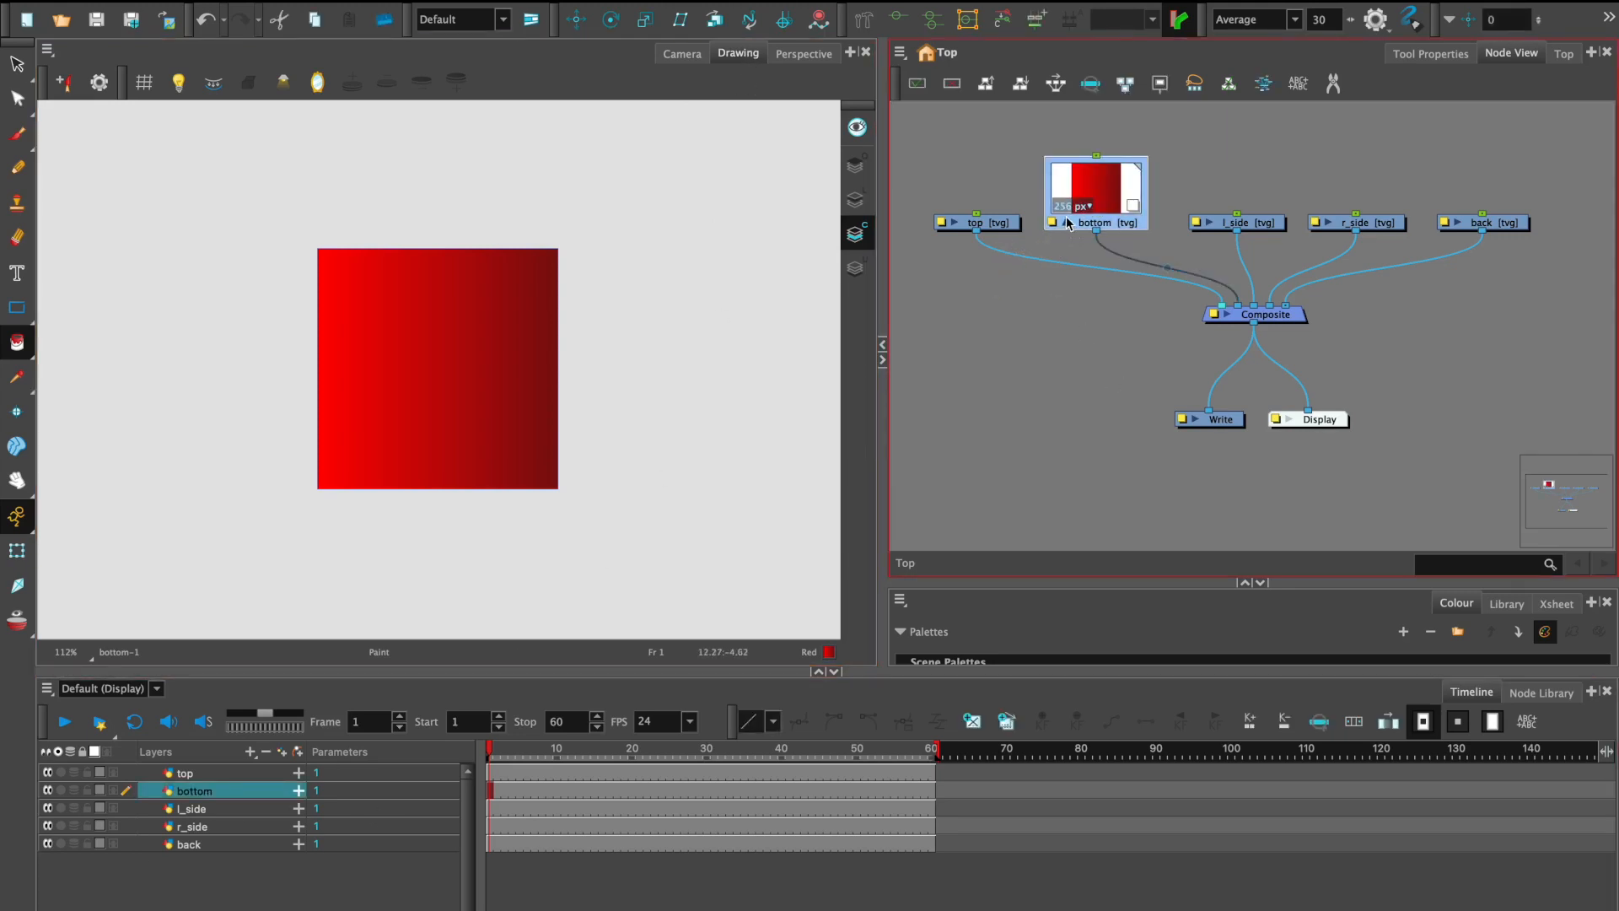
left_click(1218, 225, "ctrl")
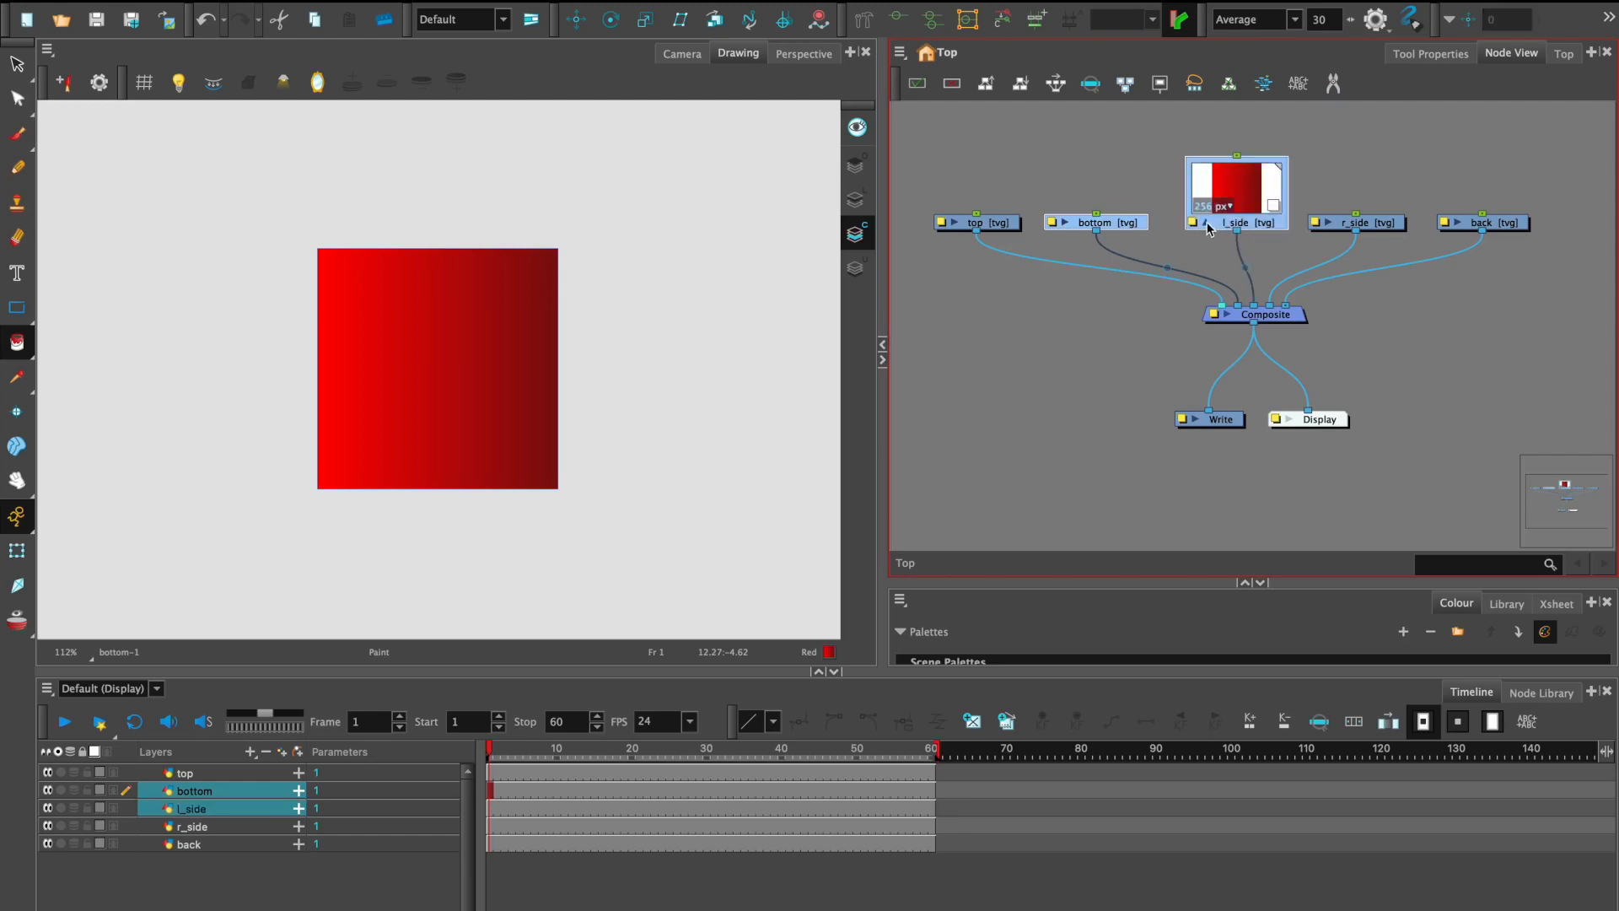
left_click(1066, 307)
left_click(1130, 226)
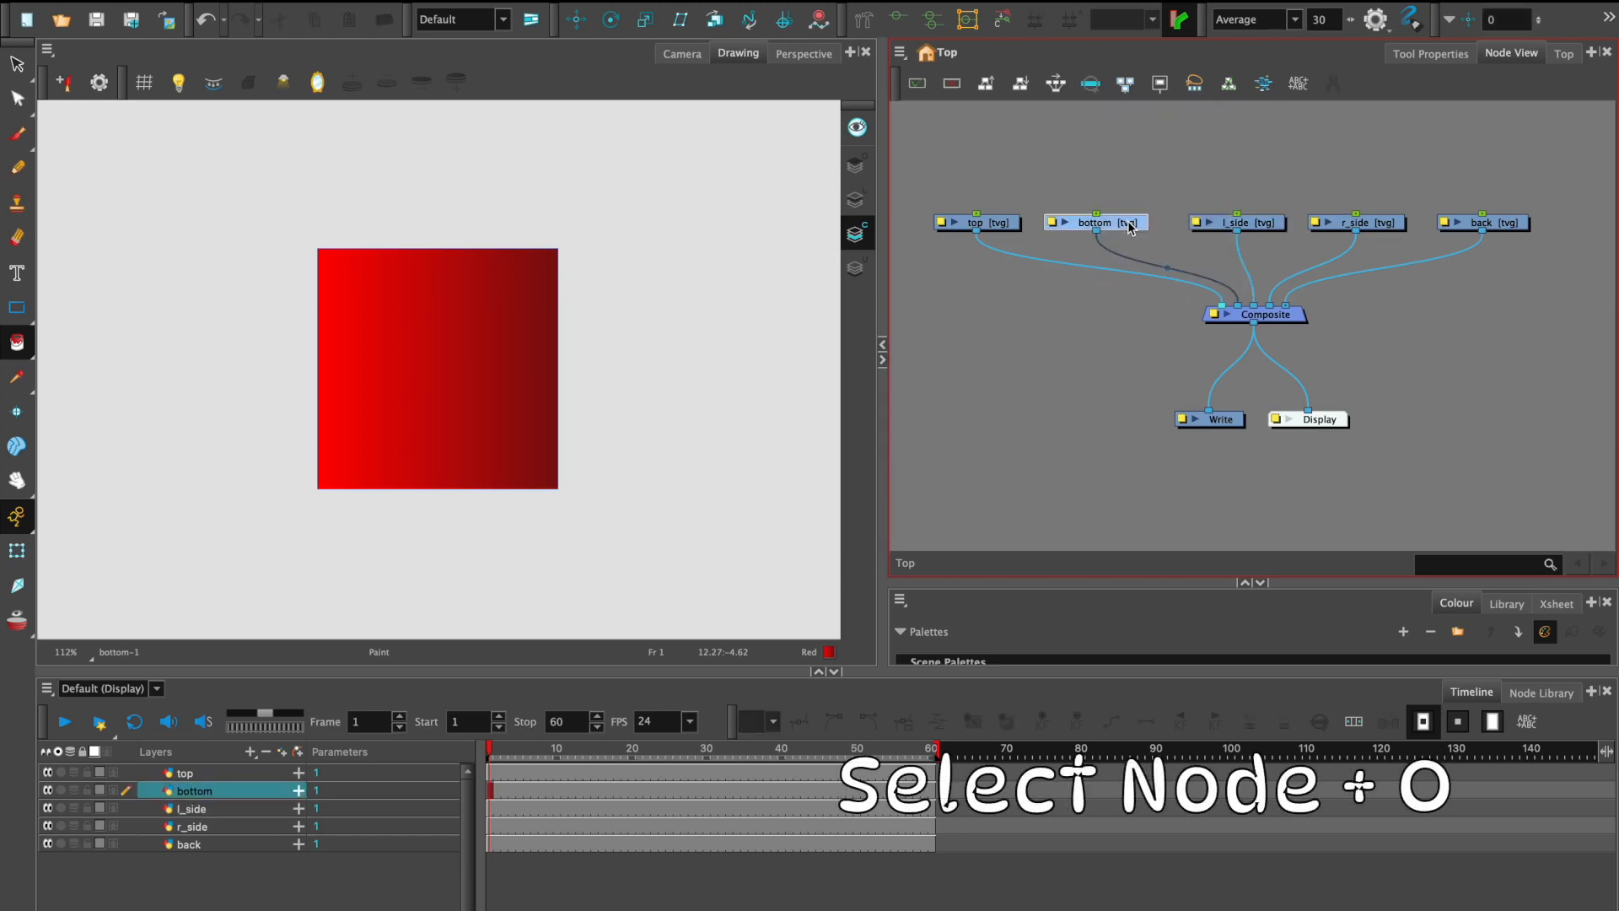
key("o")
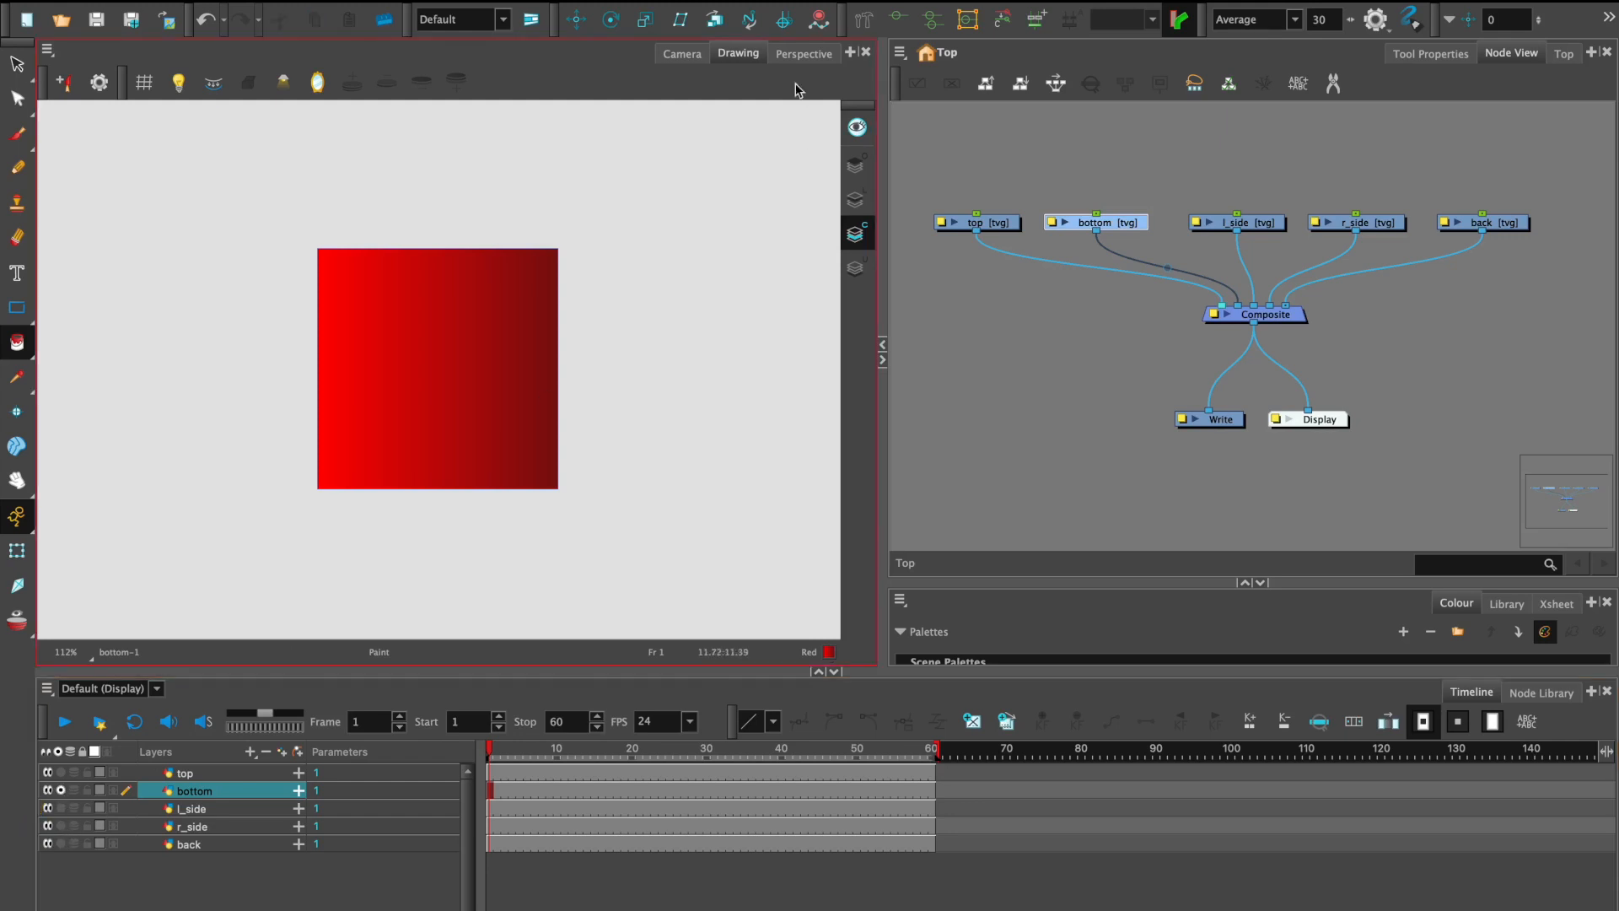
left_click(684, 59)
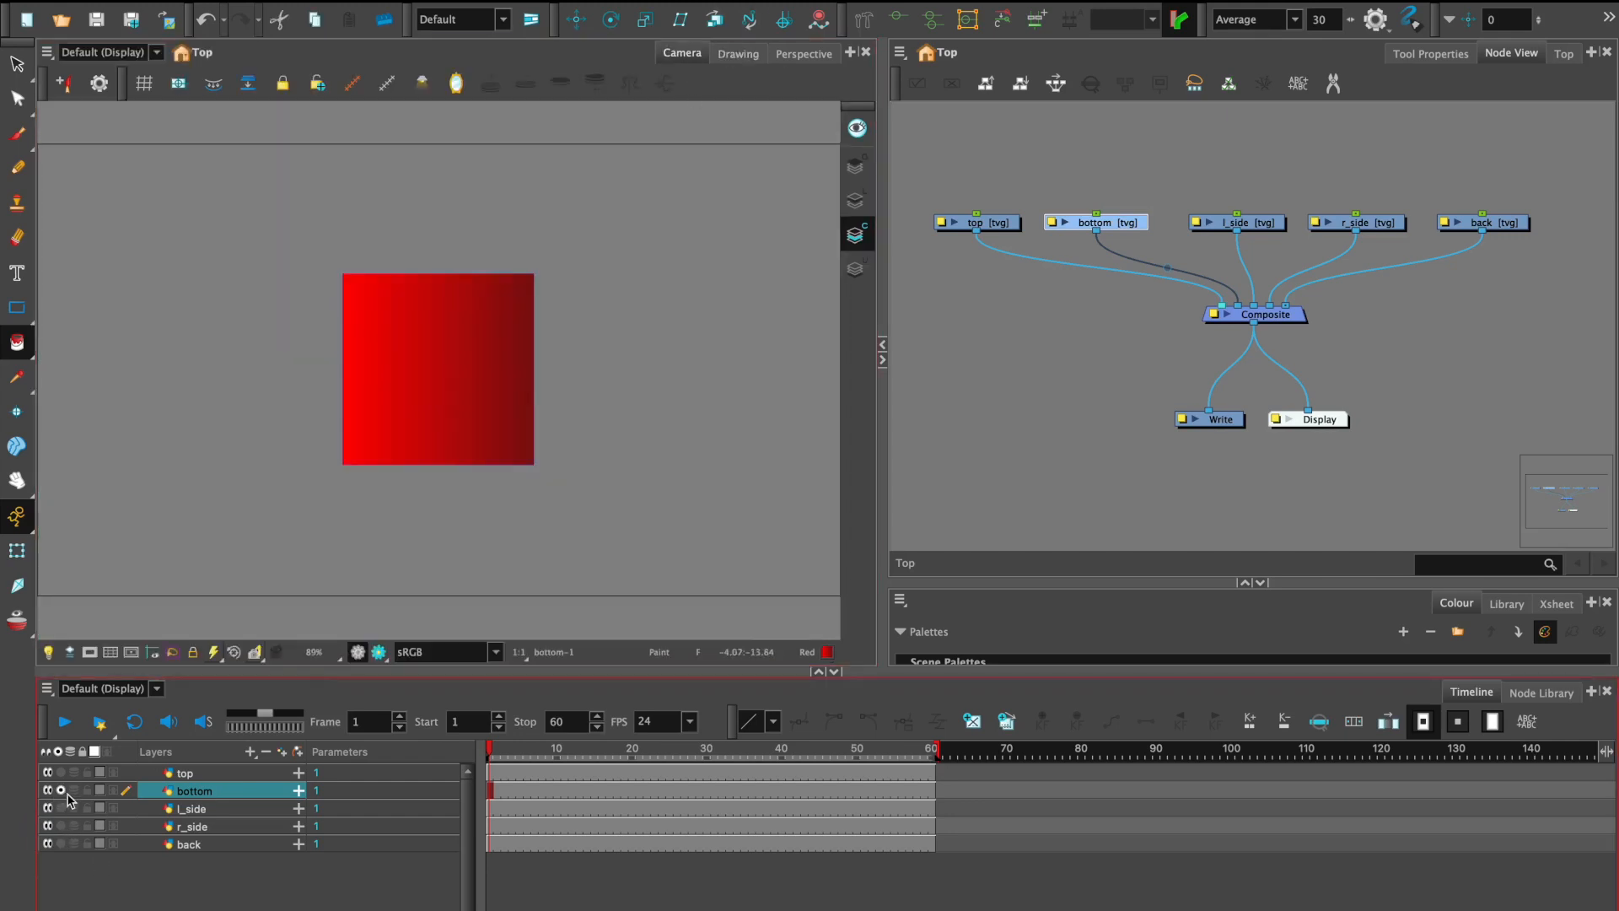
- Add a parent peg to each of the five drawing nodes and align the top-P peg above its drawing node
left_click(1111, 244)
left_click_drag(1113, 357, 1136, 428)
mouse_move(978, 240)
left_mouse_down()
mouse_move(1060, 323)
mouse_move(1500, 301)
mouse_move(1517, 322)
left_mouse_up()
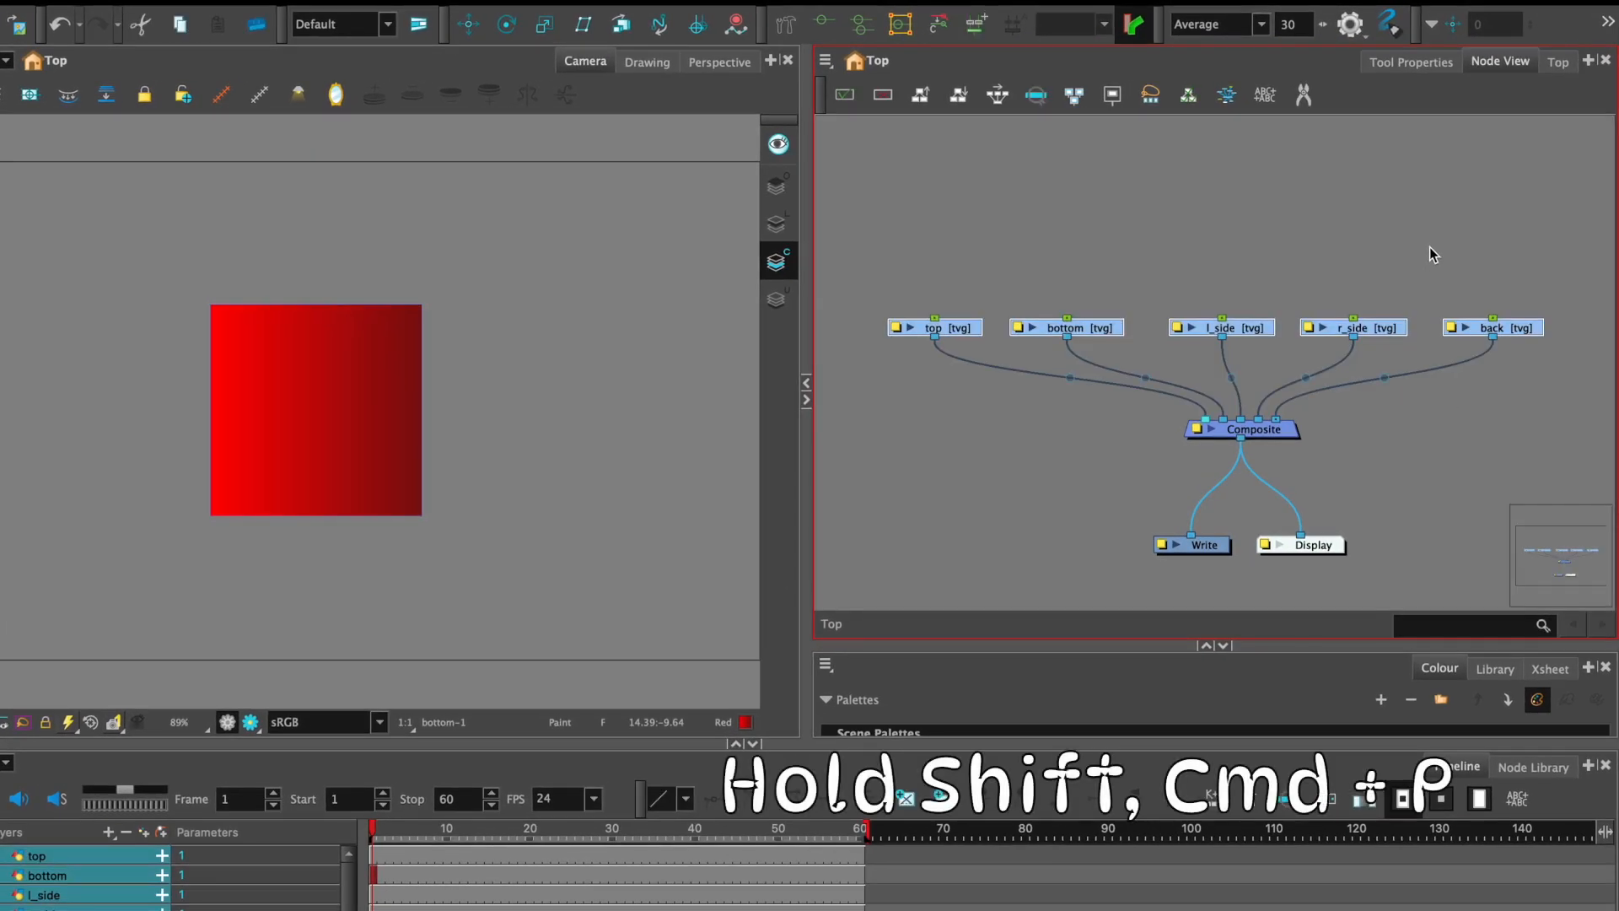
key("shift+super+p")
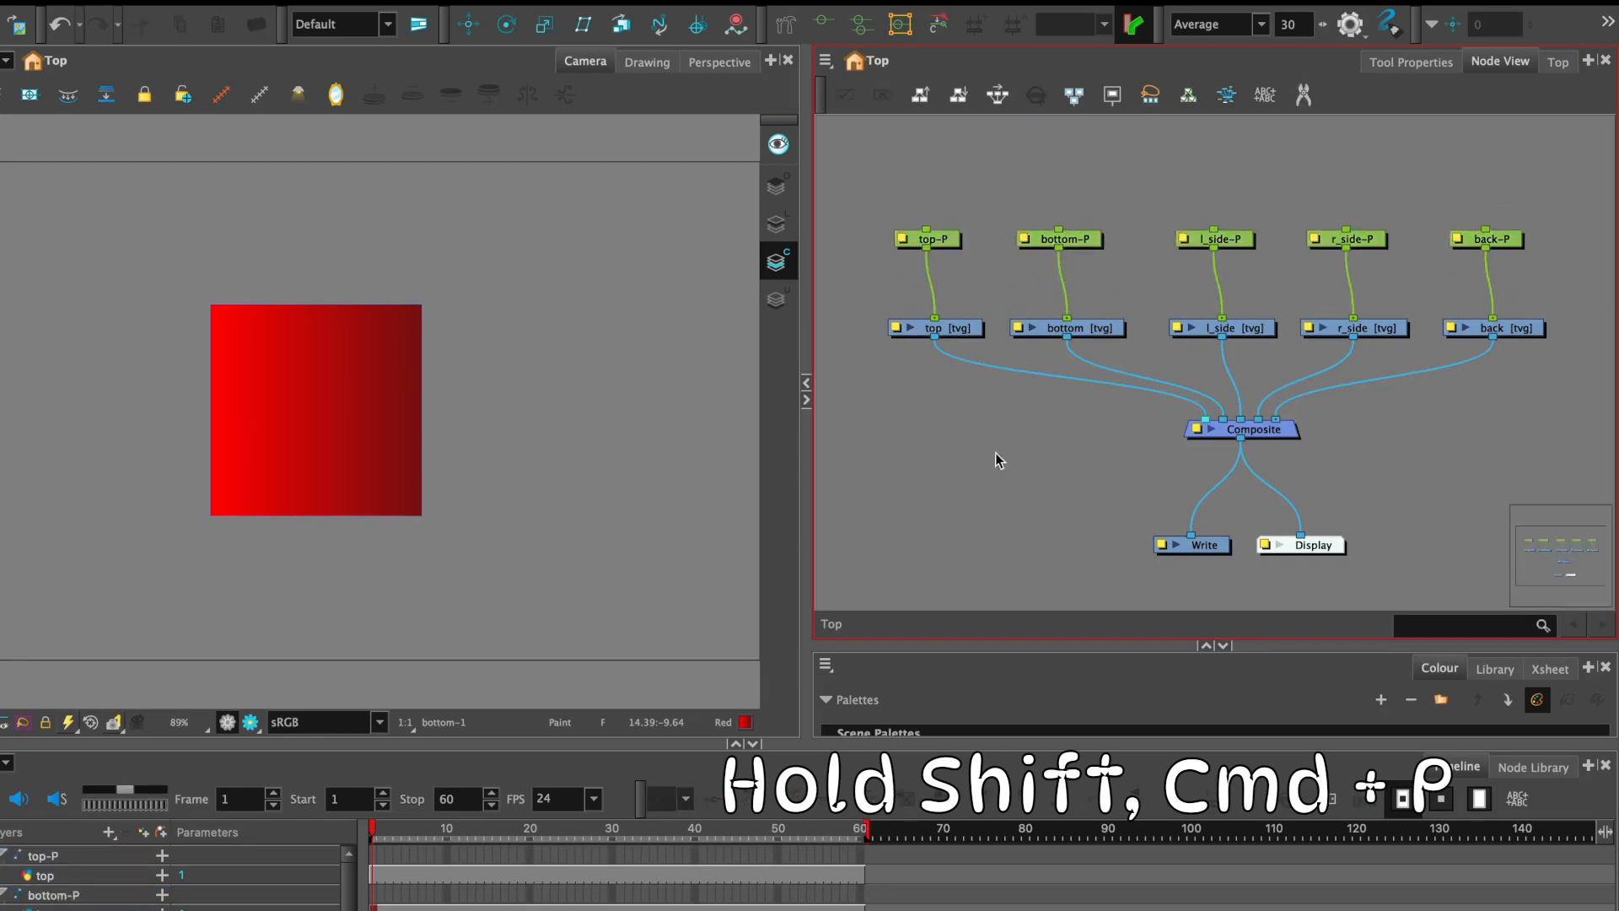
left_click(939, 240)
left_click(585, 64)
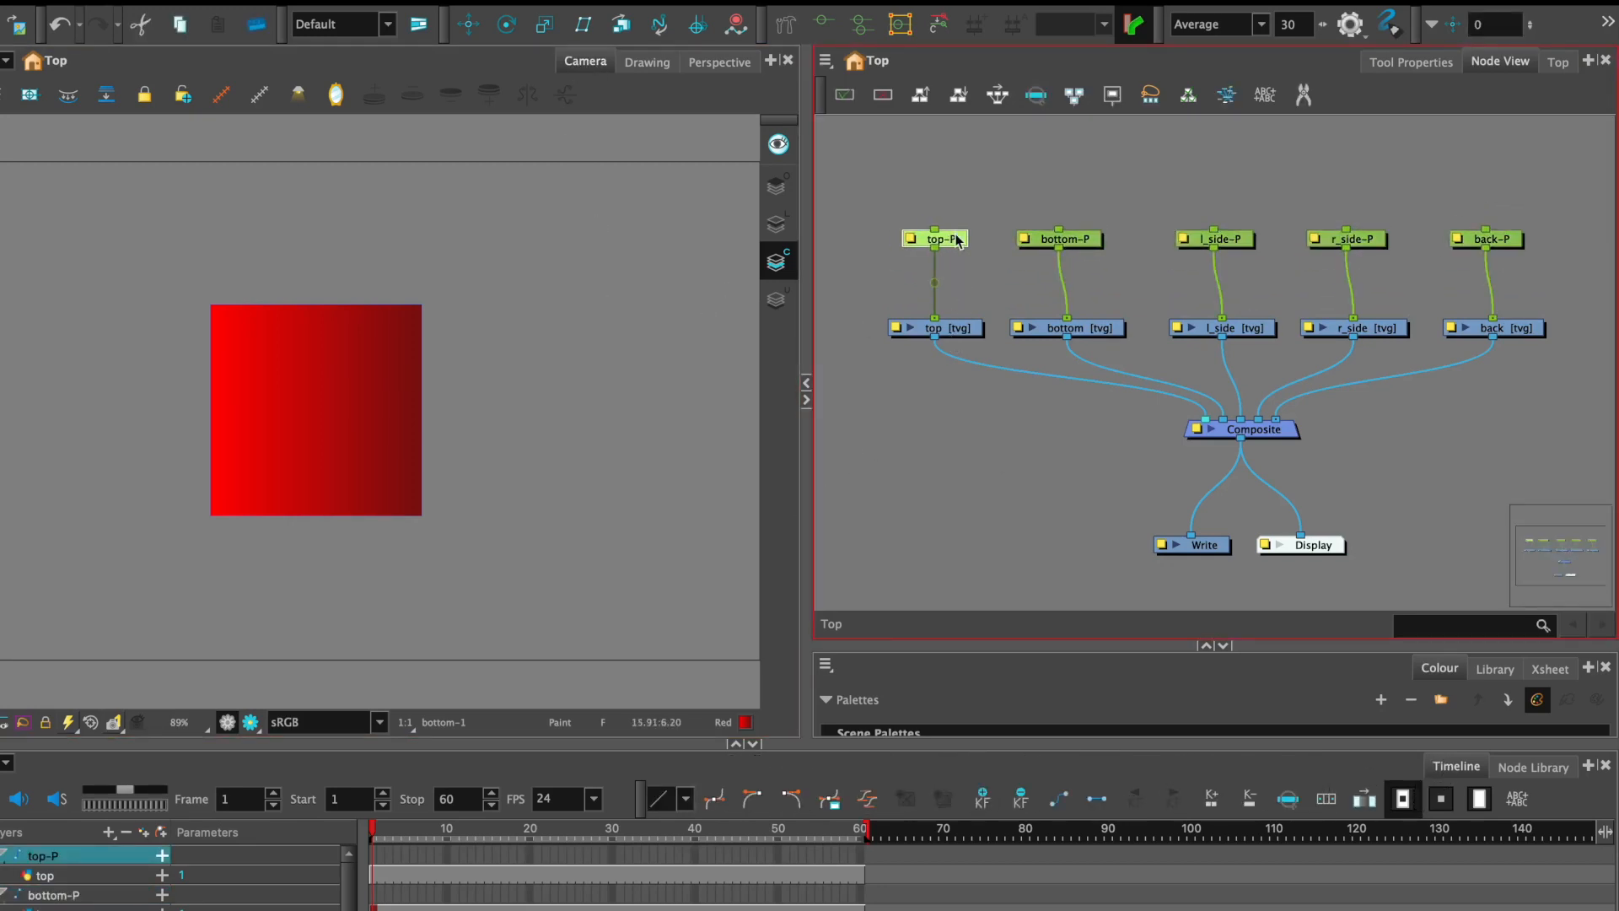
left_click(912, 192)
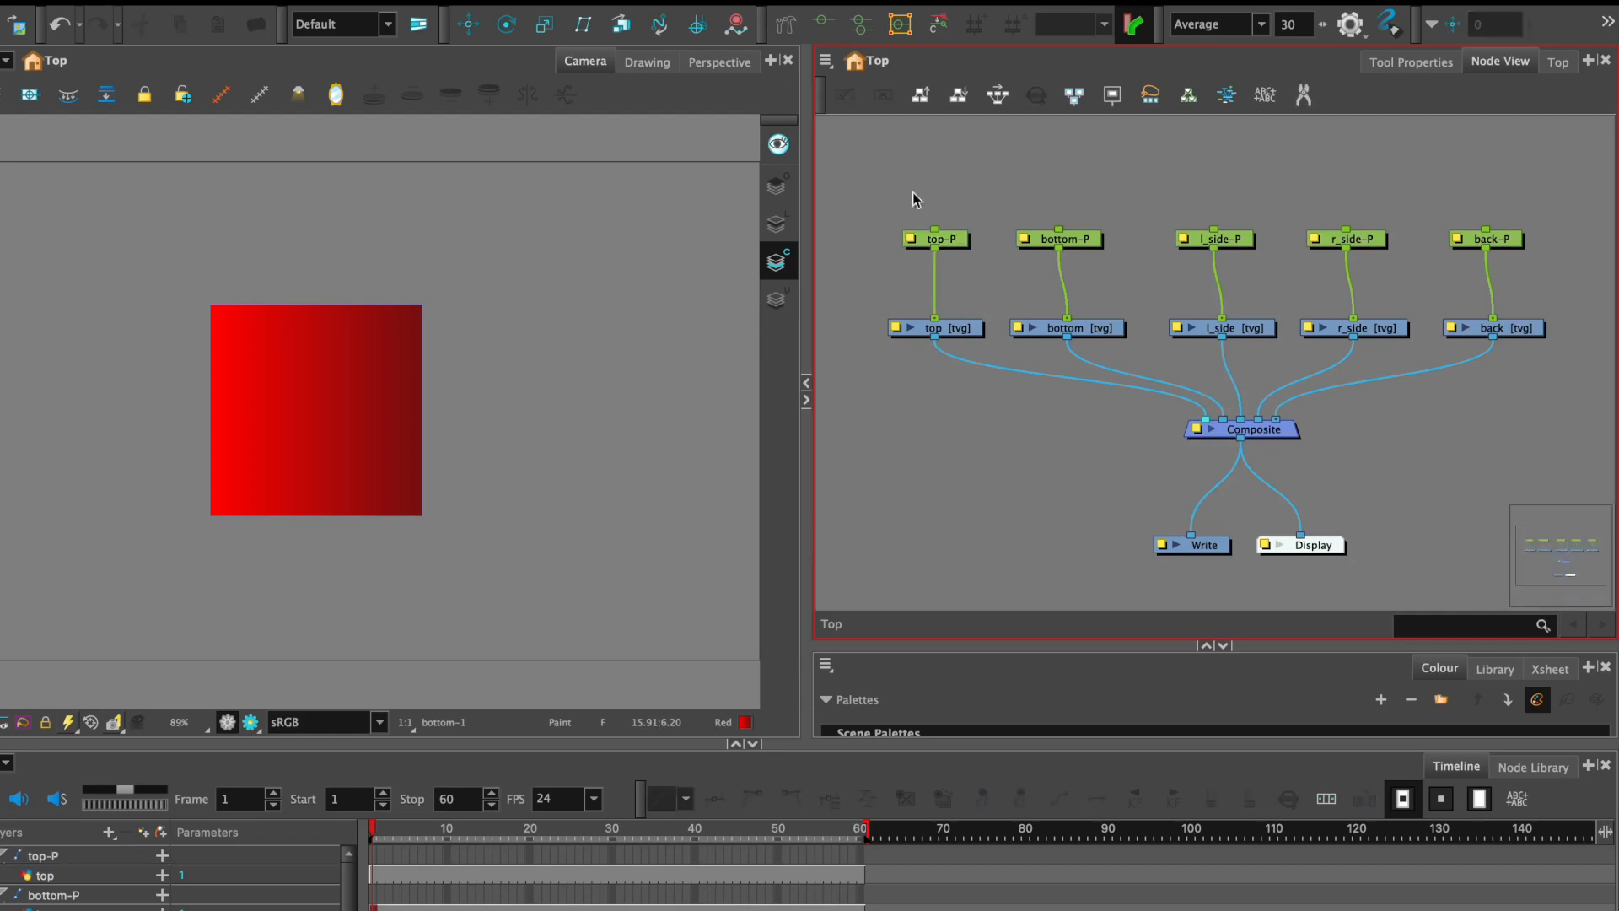
- Test-rotate the top-P peg with the Rotate tool, undo the rotation, and move the peg's pivot to the middle of the square's top edge
left_click(508, 27)
left_click(936, 239)
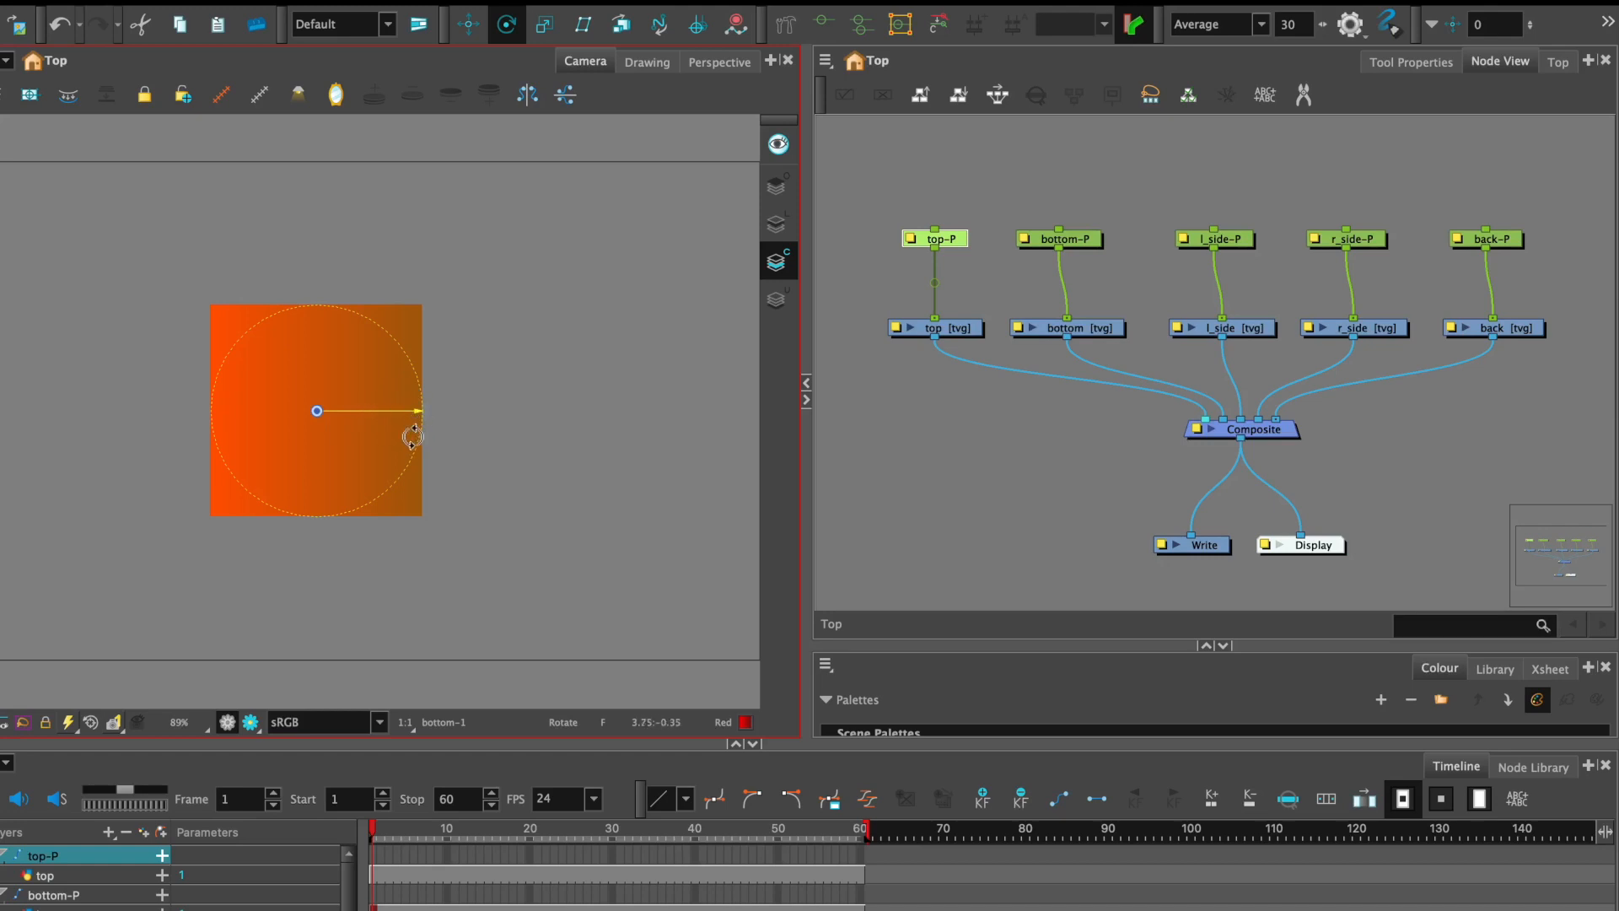
left_click_drag(412, 435, 413, 453)
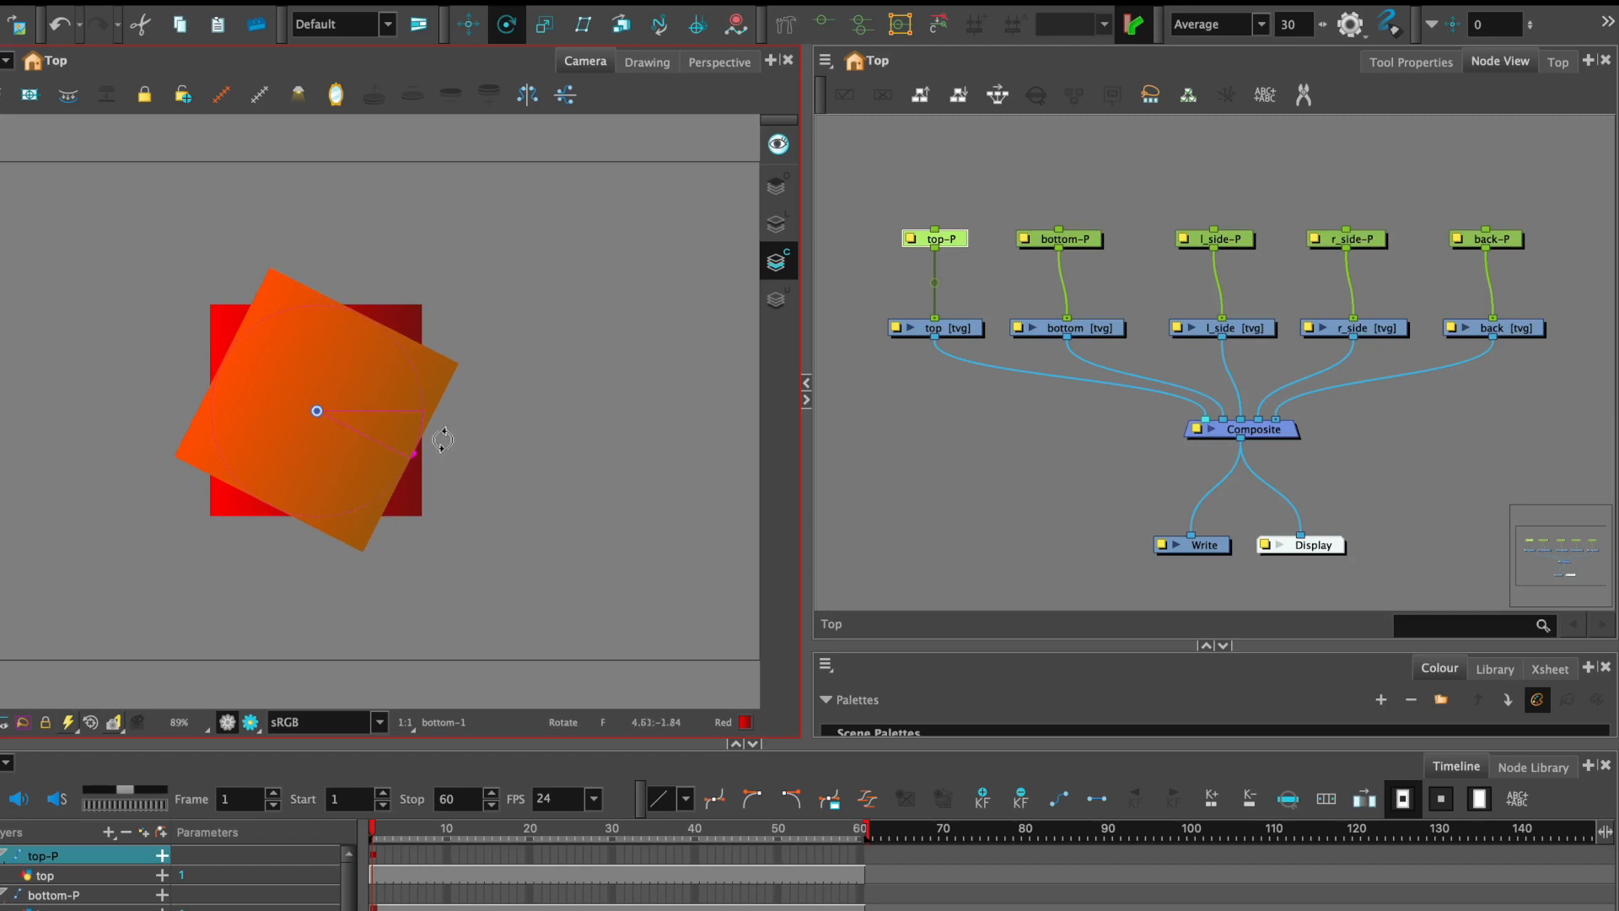
key("ctrl+z")
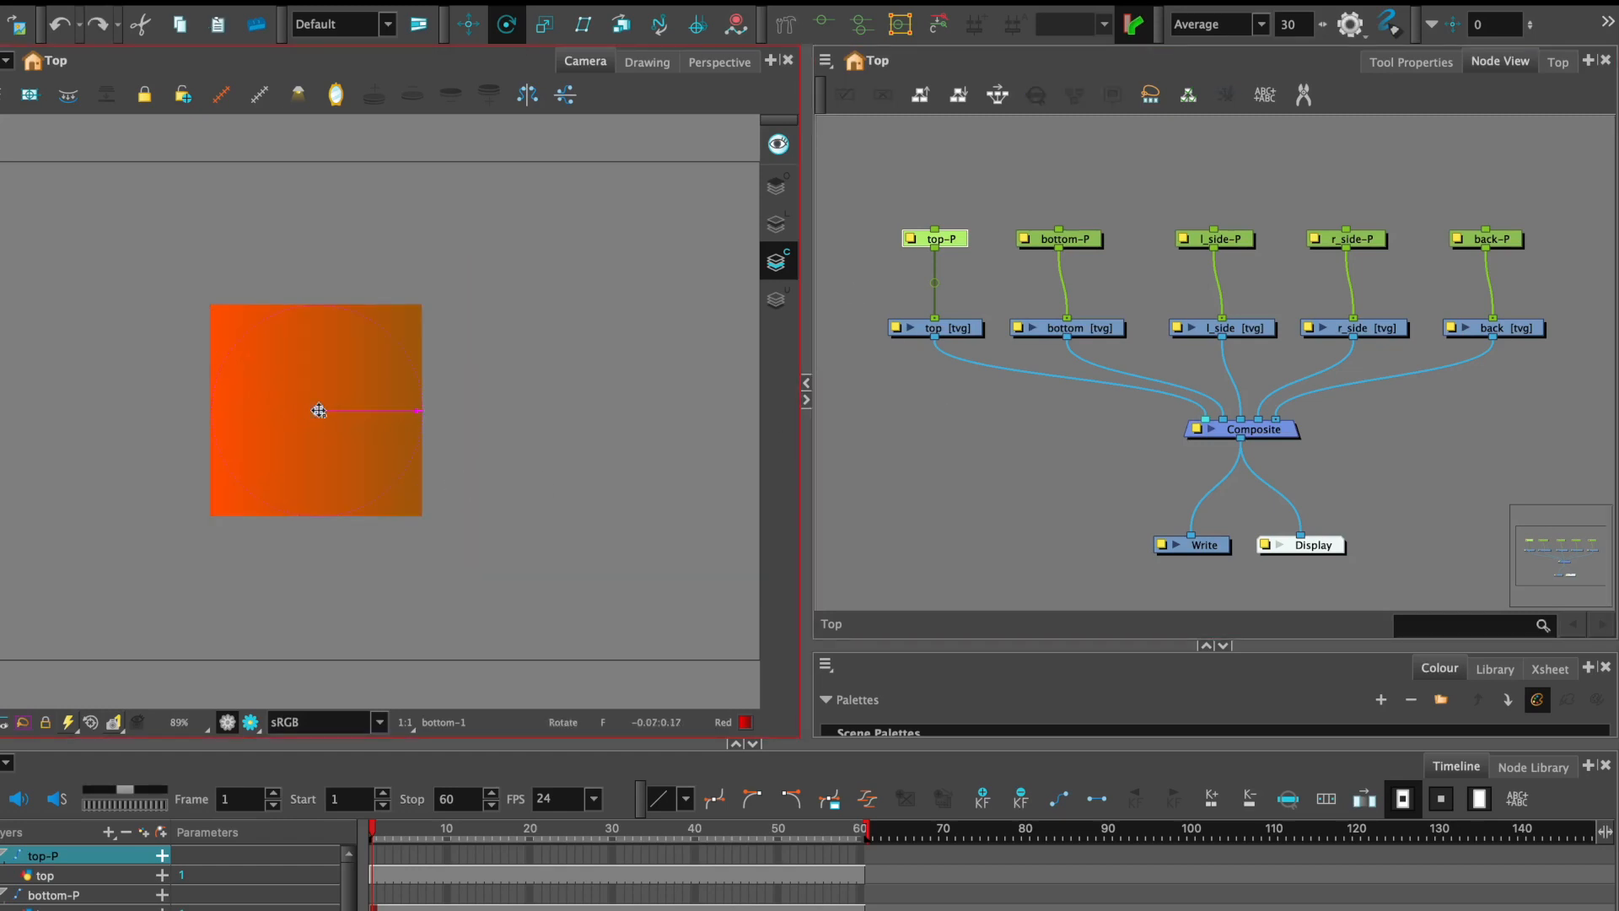
left_click(316, 411)
left_click_drag(317, 411, 316, 309)
left_click(998, 463)
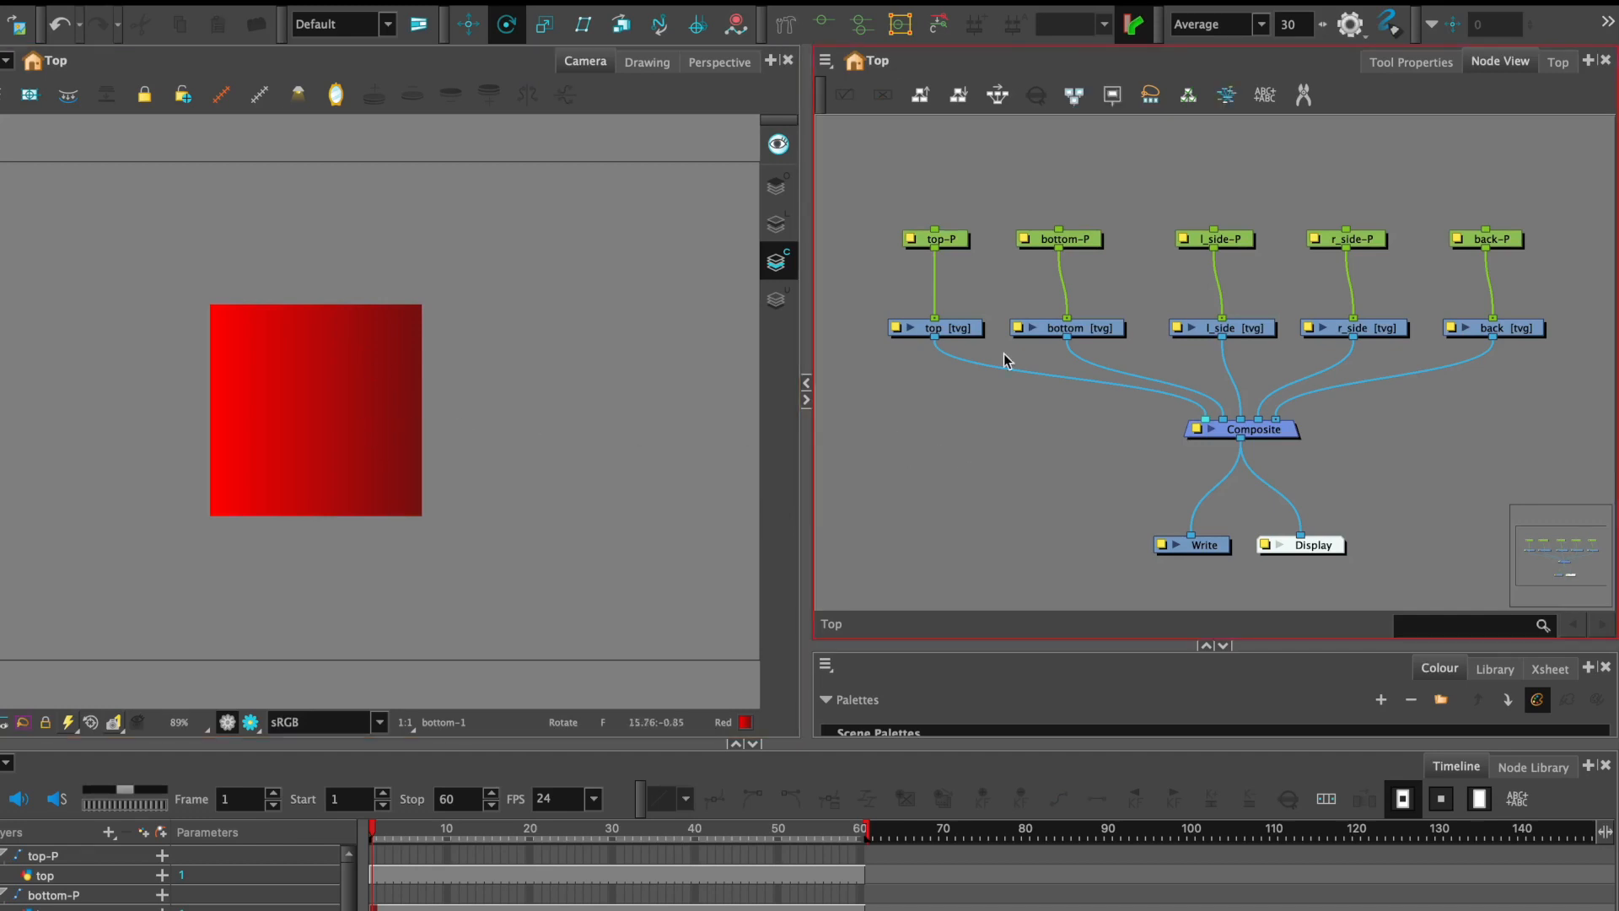
- Move the bottom-P peg's pivot to the middle of the square's bottom edge and the l_side-P pivot to its lower-left corner
left_click(1099, 241)
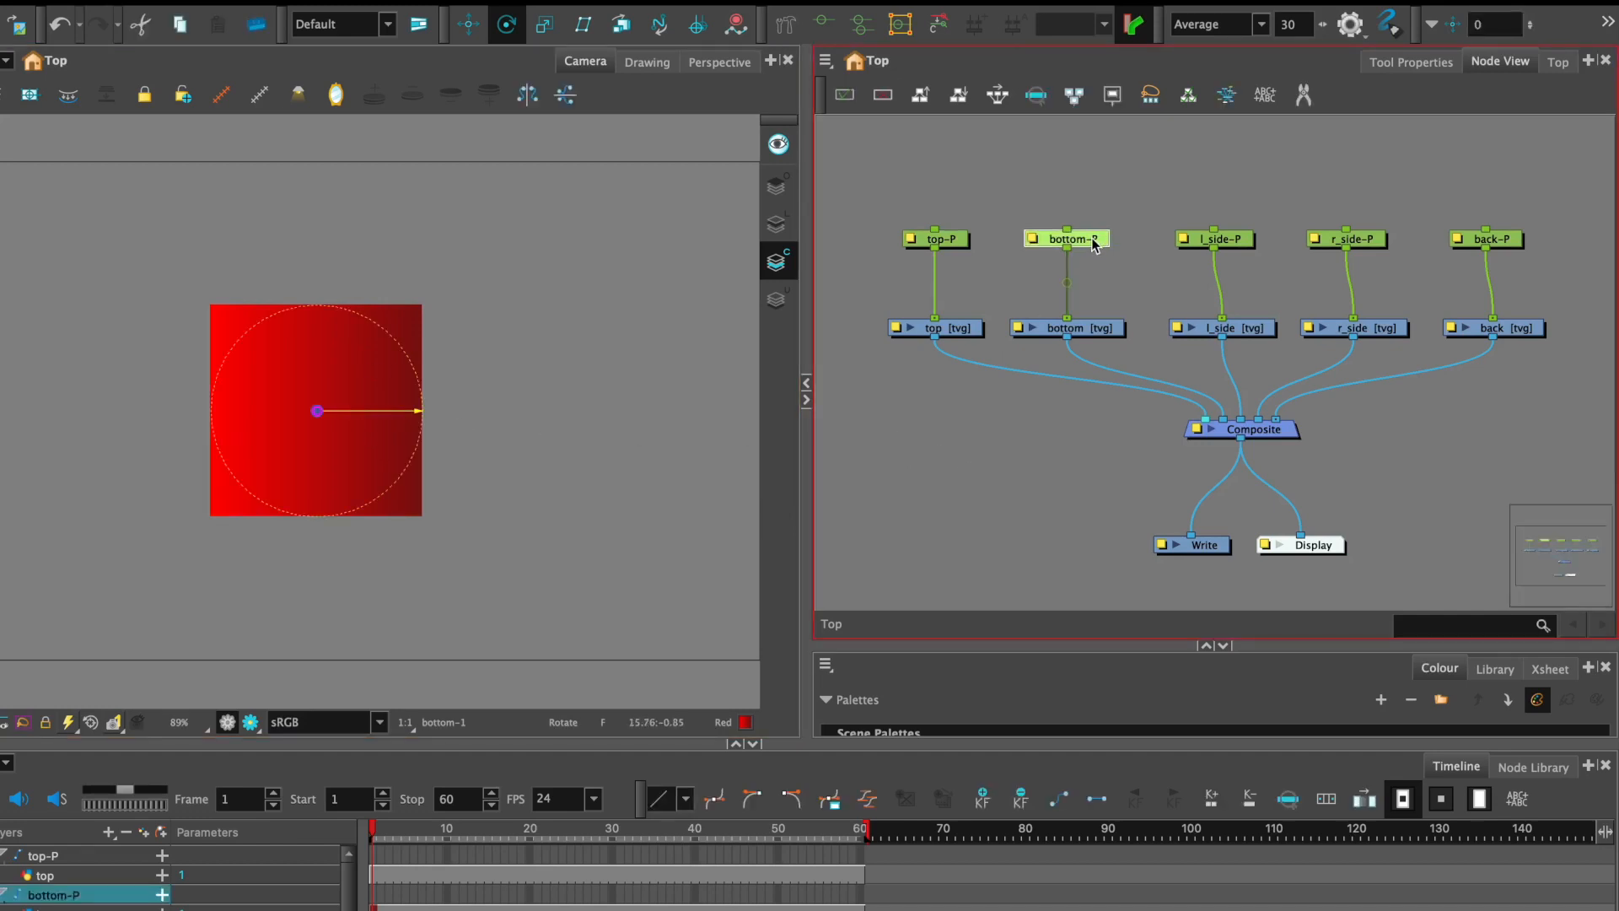
left_click_drag(317, 412, 316, 497)
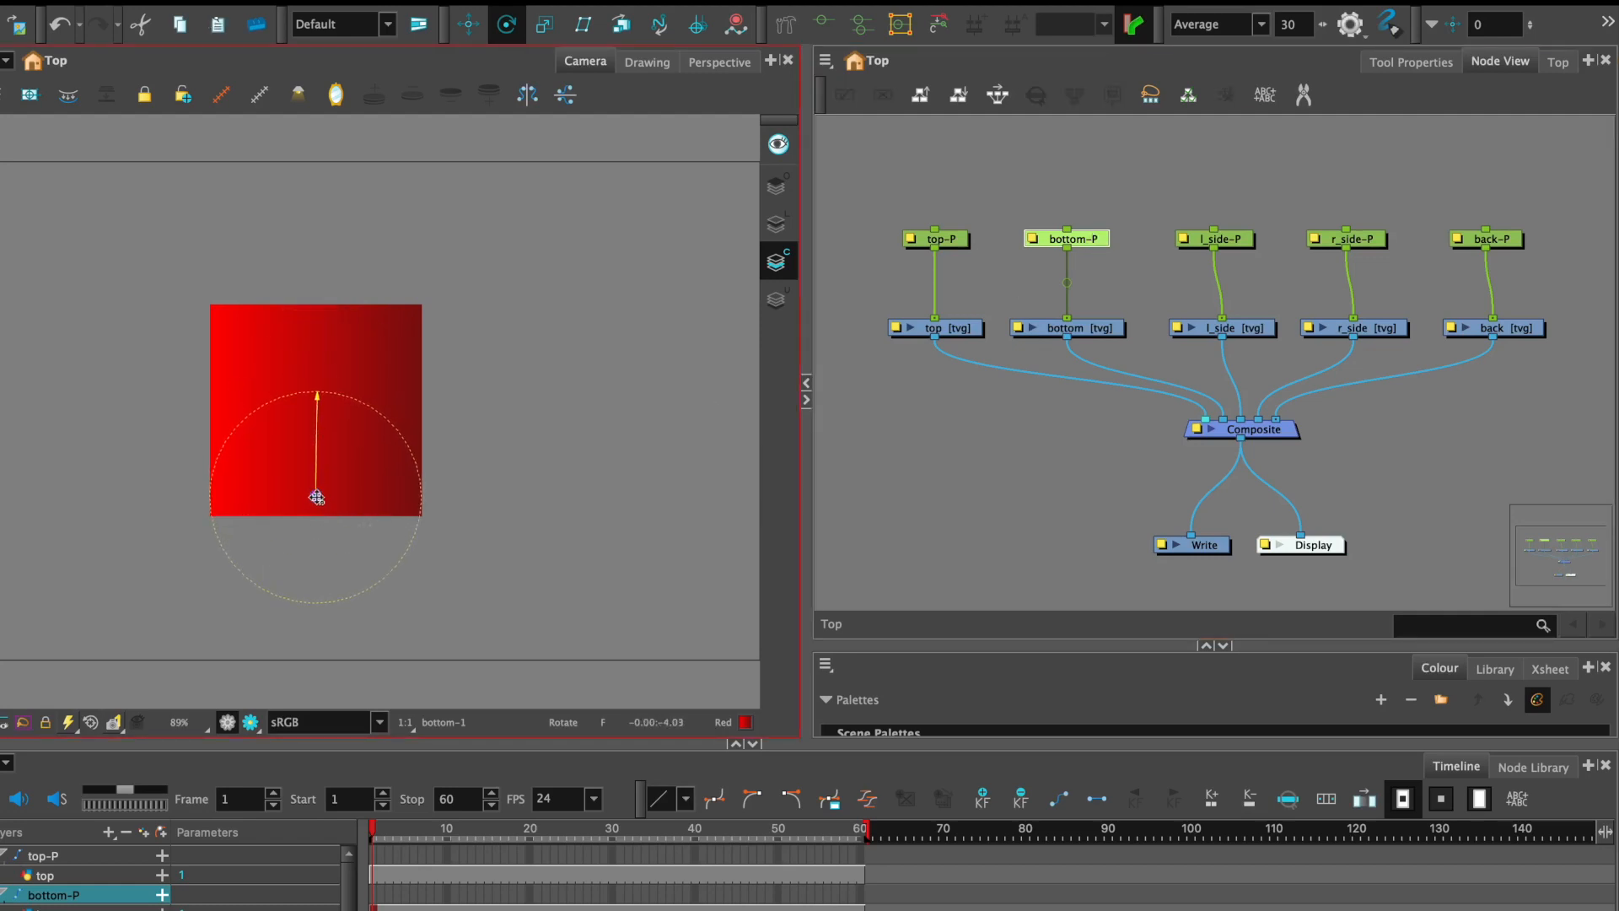
left_click(1245, 242)
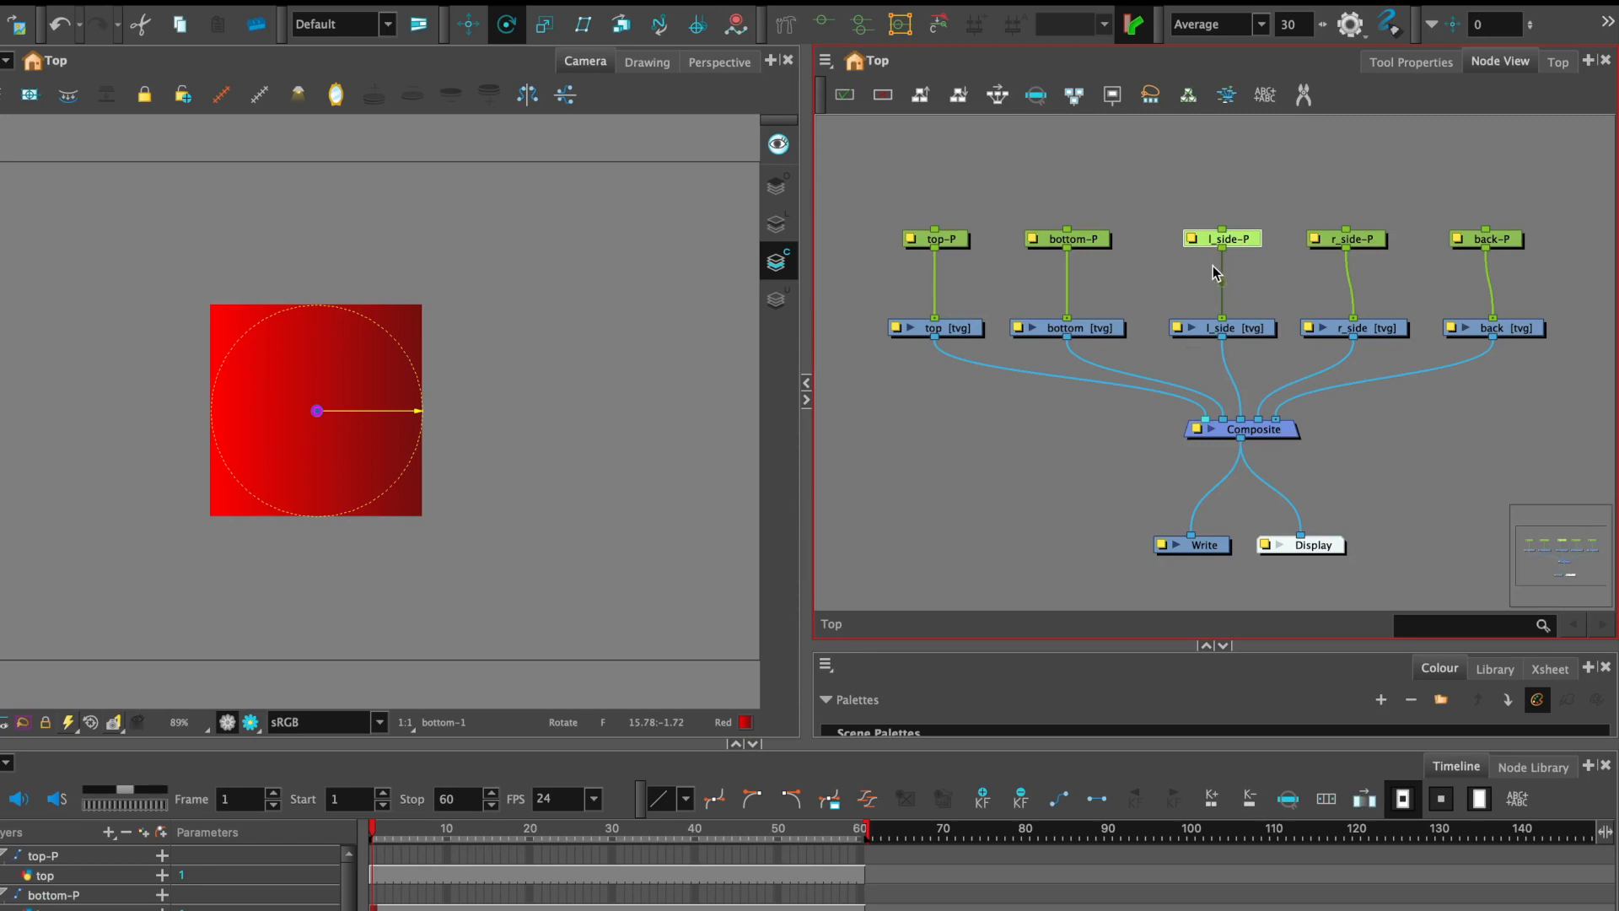
left_click_drag(317, 410, 215, 512)
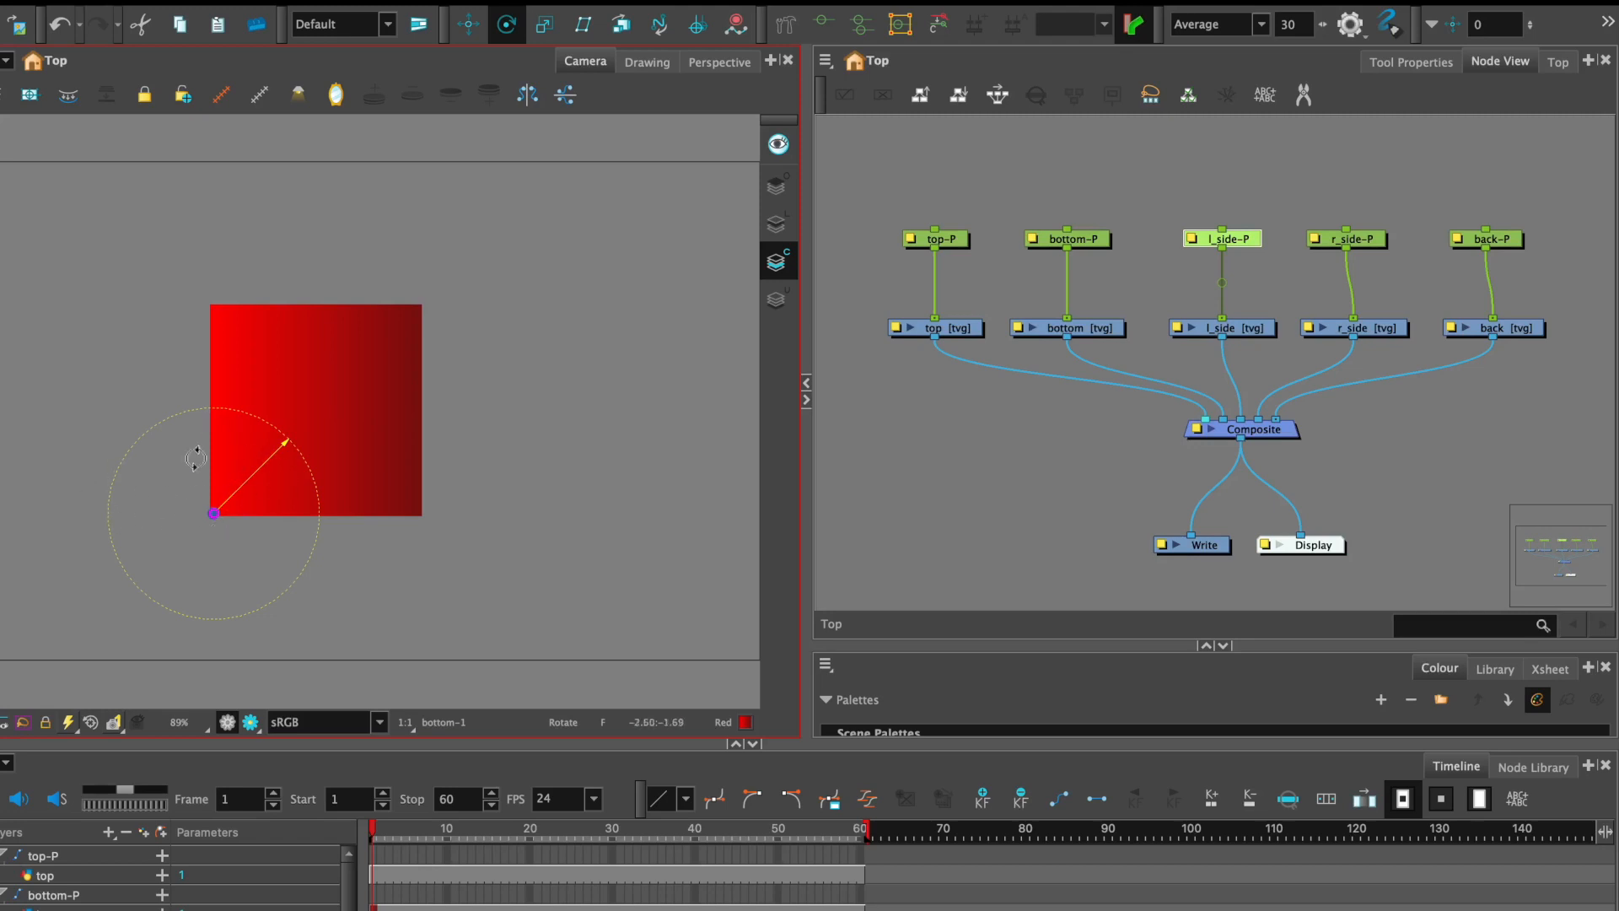
- Move the r_side-P peg's pivot near the square's lower-right corner and align the back-P peg above its drawing node
left_click(1381, 253)
left_click_drag(1380, 246, 1386, 247)
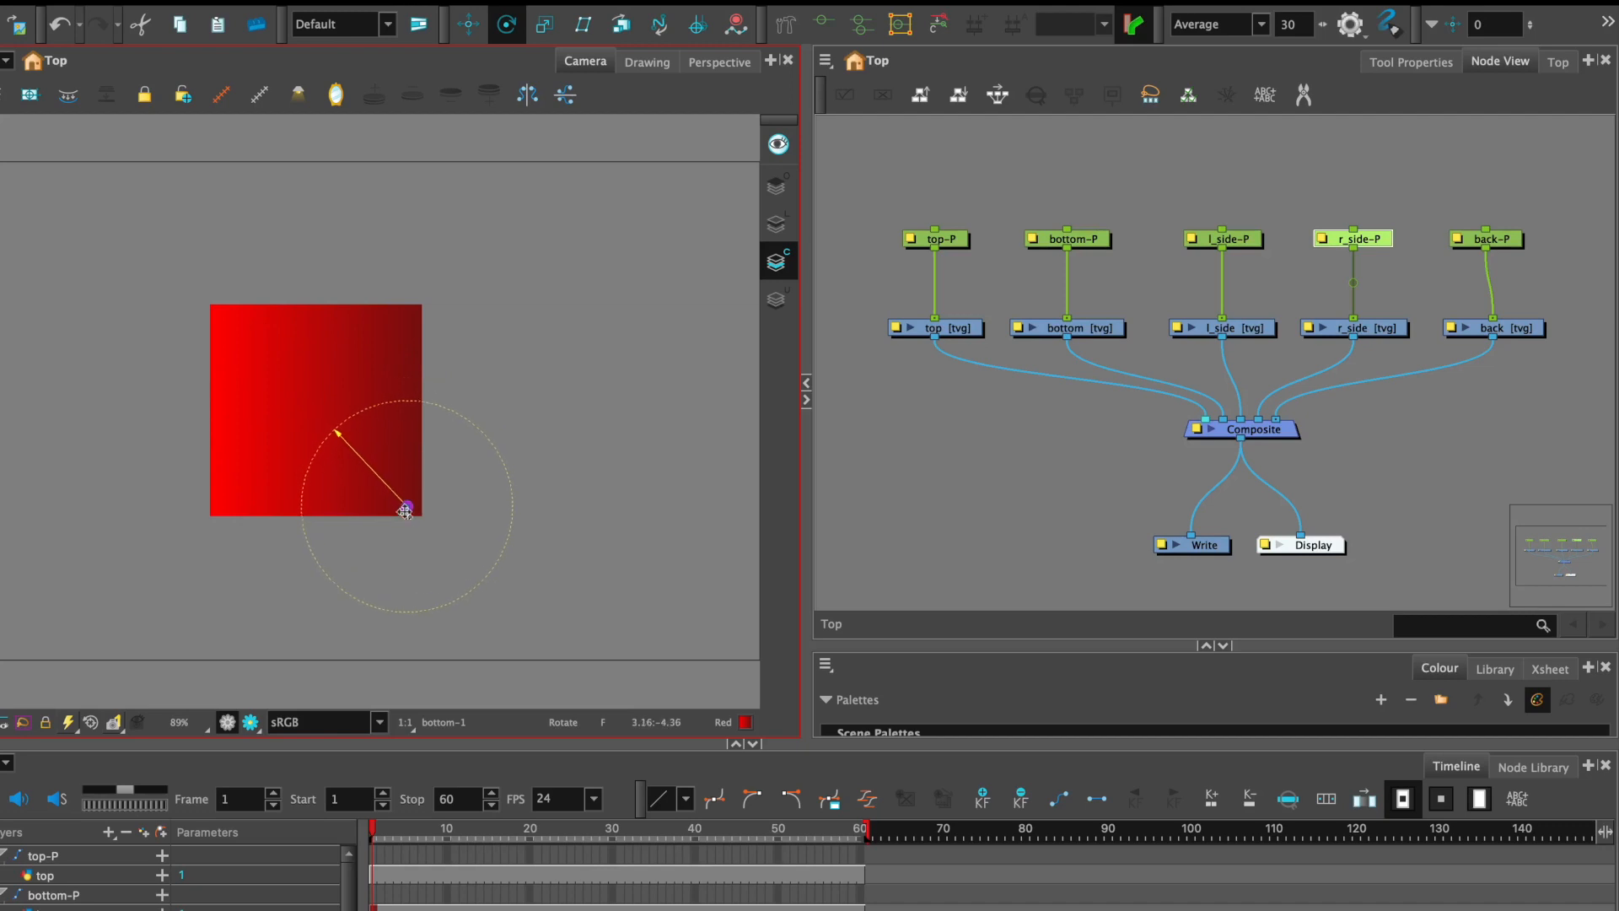
left_click(1416, 177)
left_click_drag(1486, 238, 1493, 239)
left_click(1513, 181)
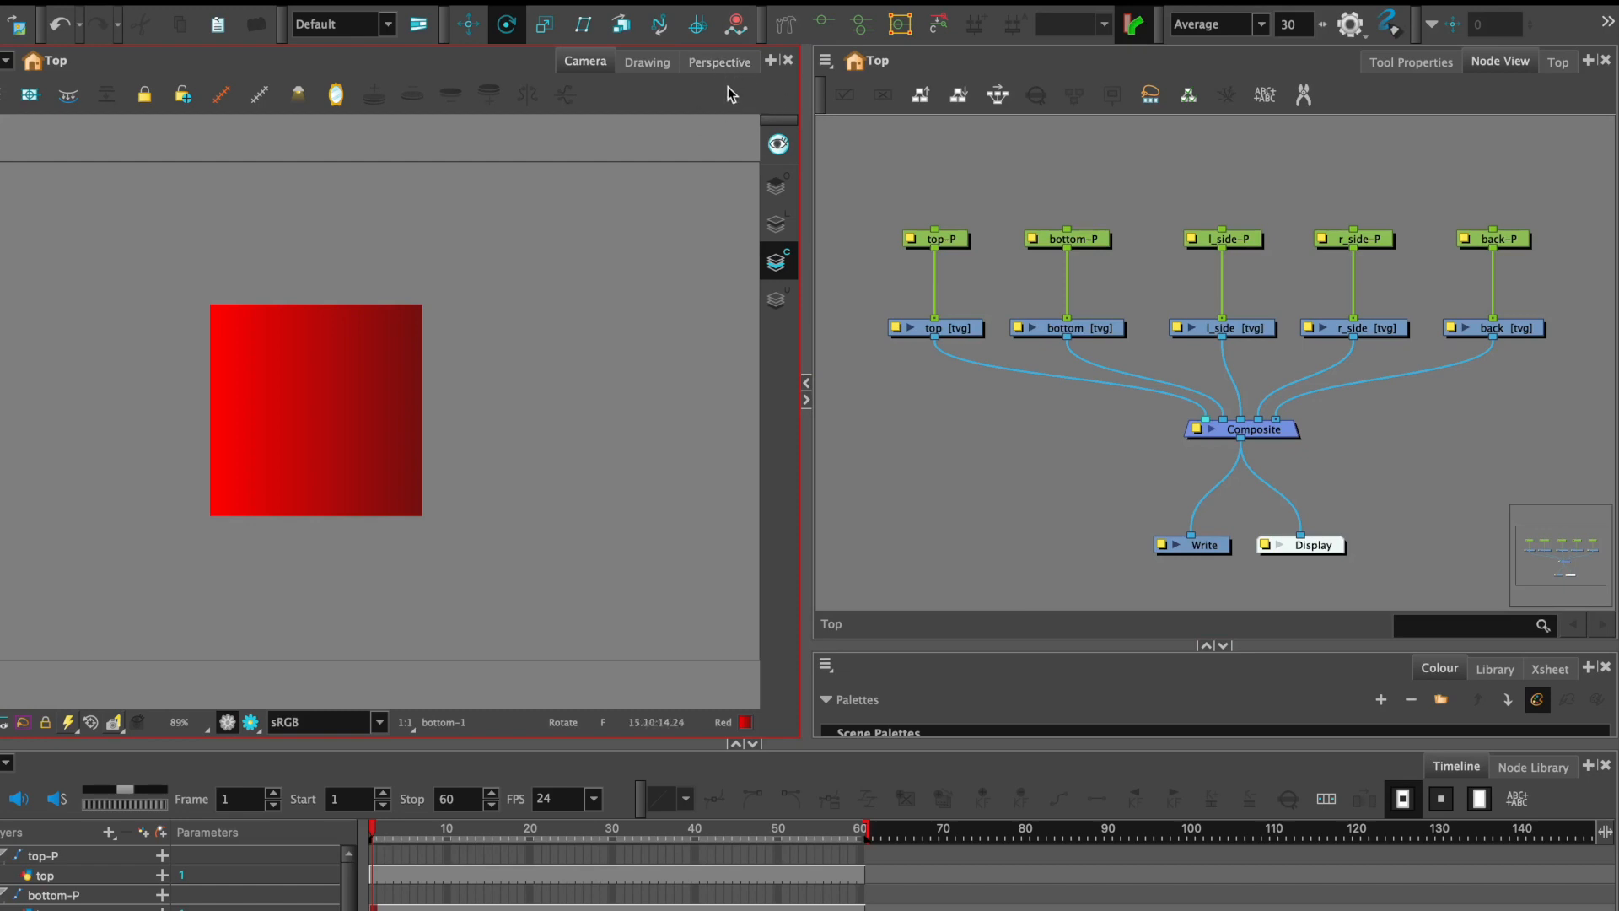
left_click(772, 60)
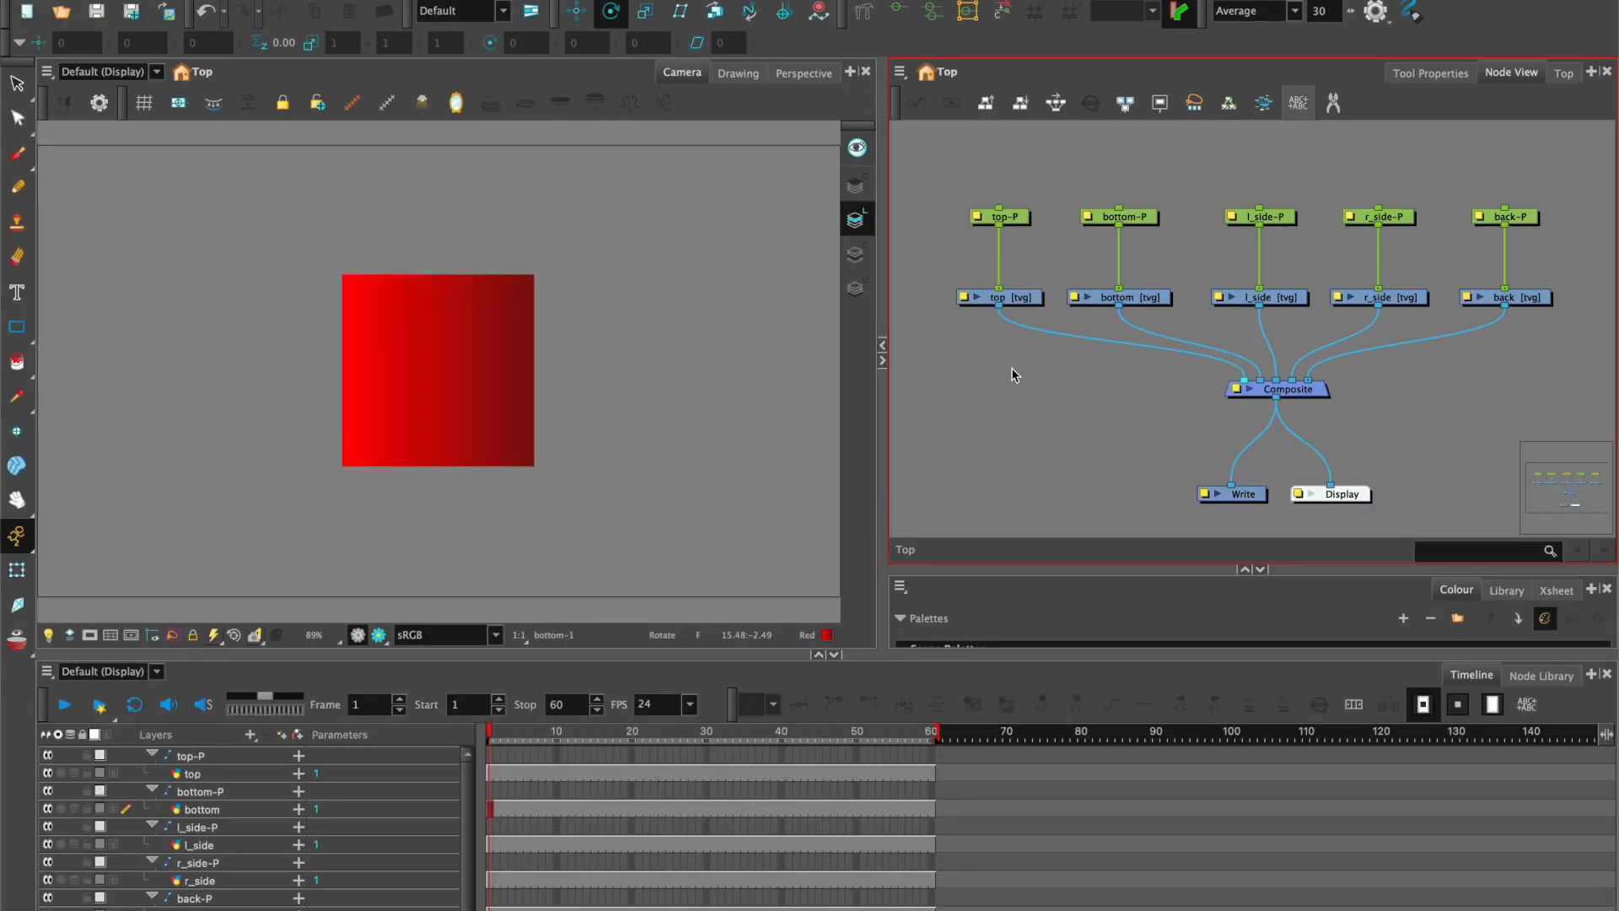
- Enable 3D on the top-P peg and adjust the Rotate tool's options
double_click(1003, 216)
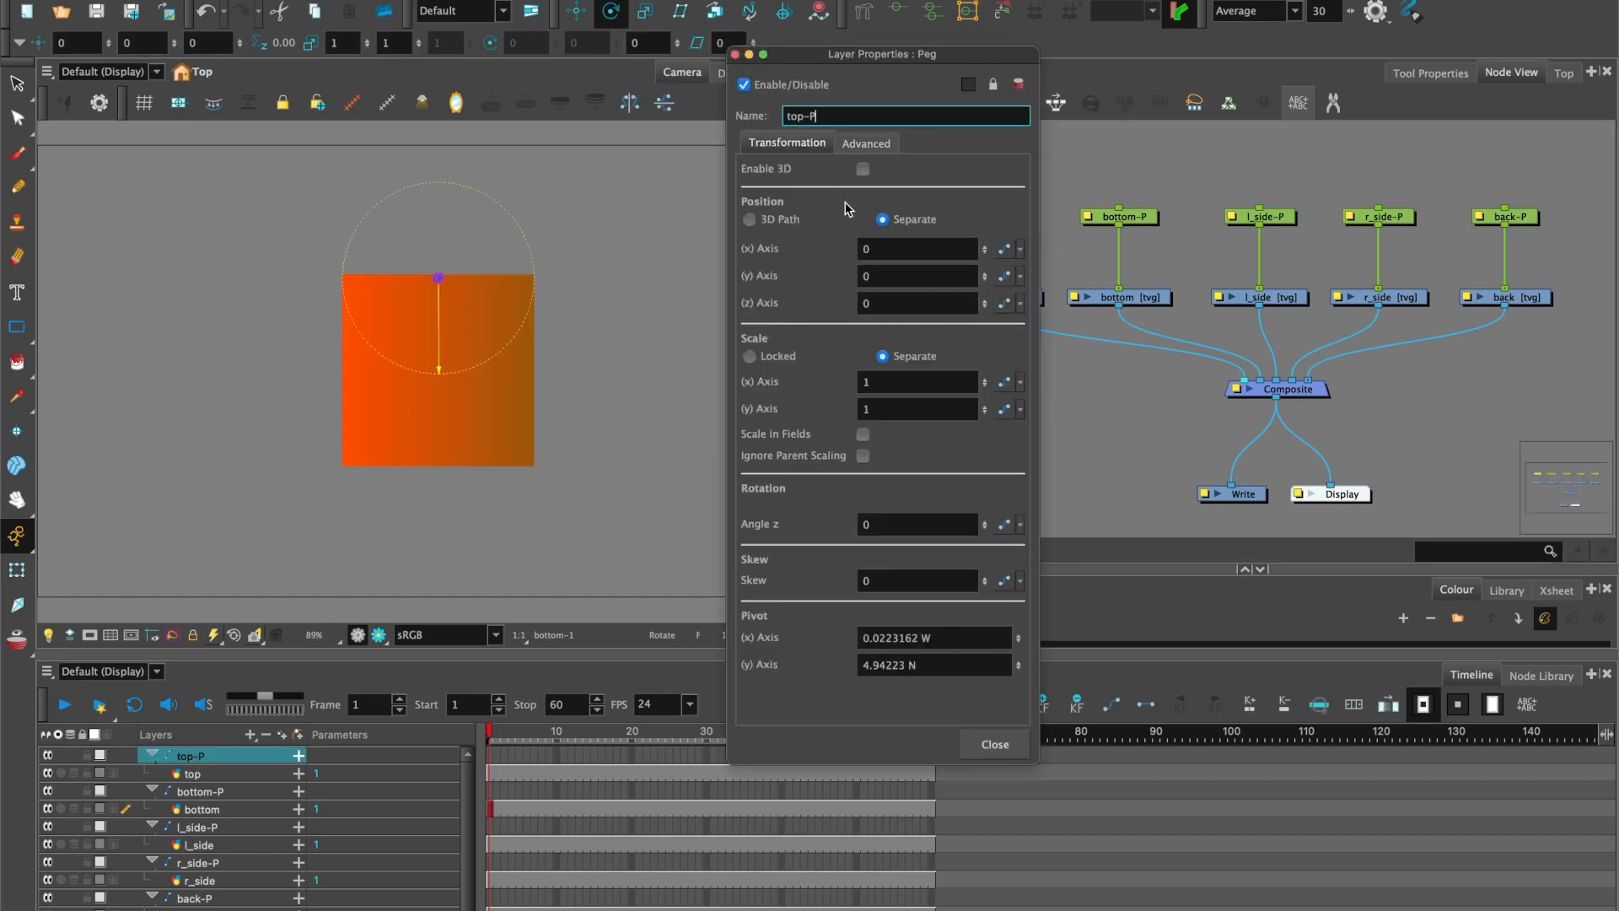
left_click(862, 169)
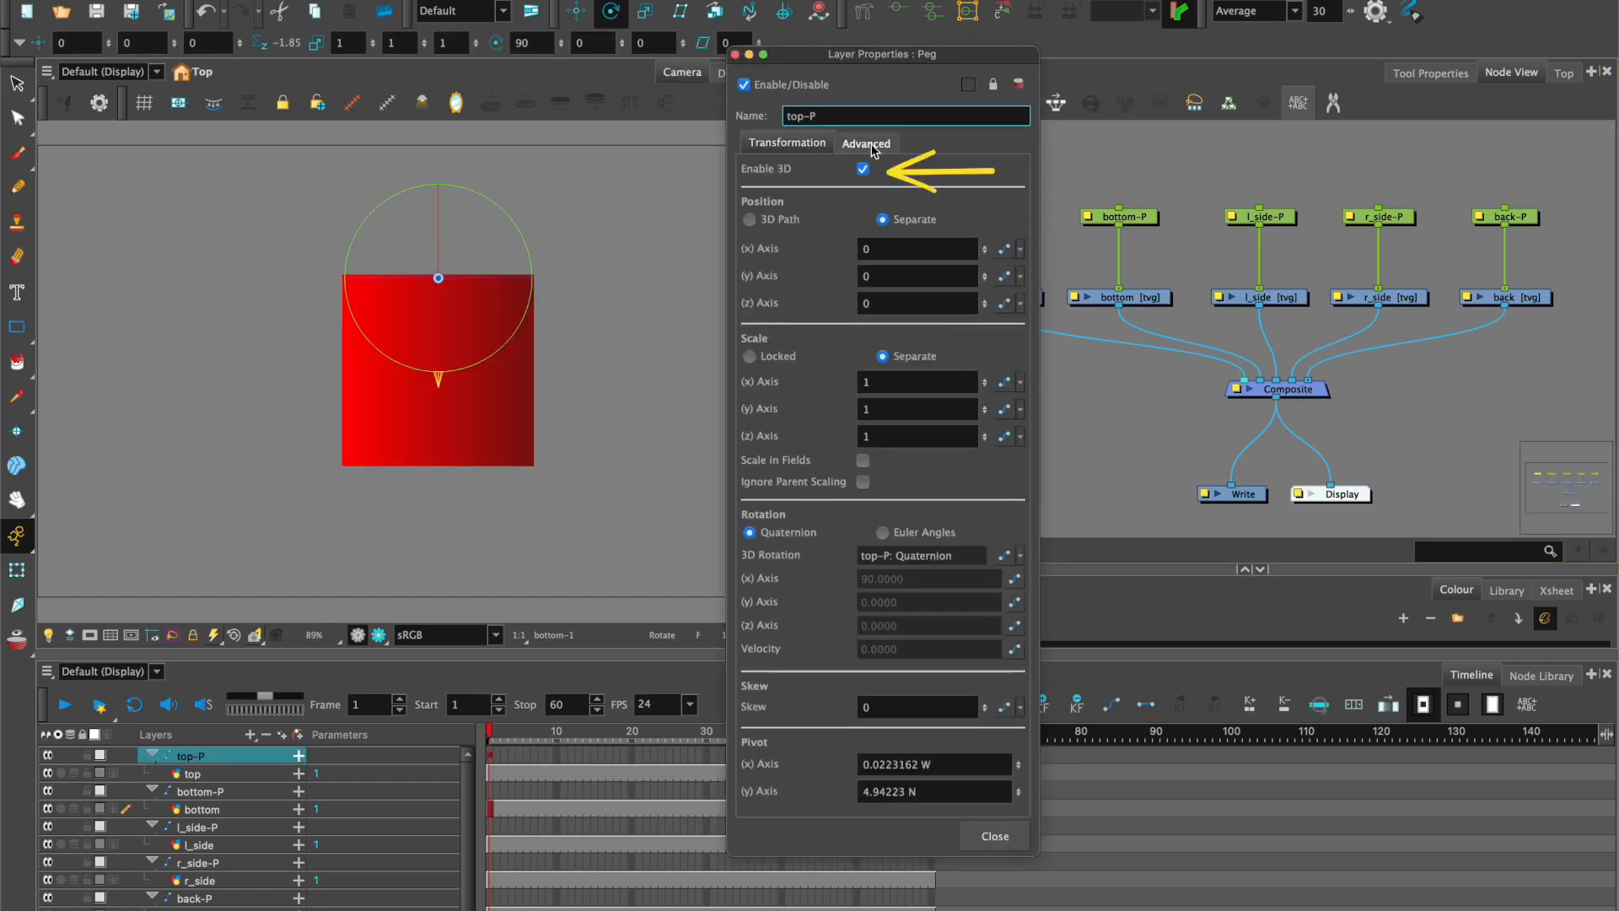
left_click(995, 836)
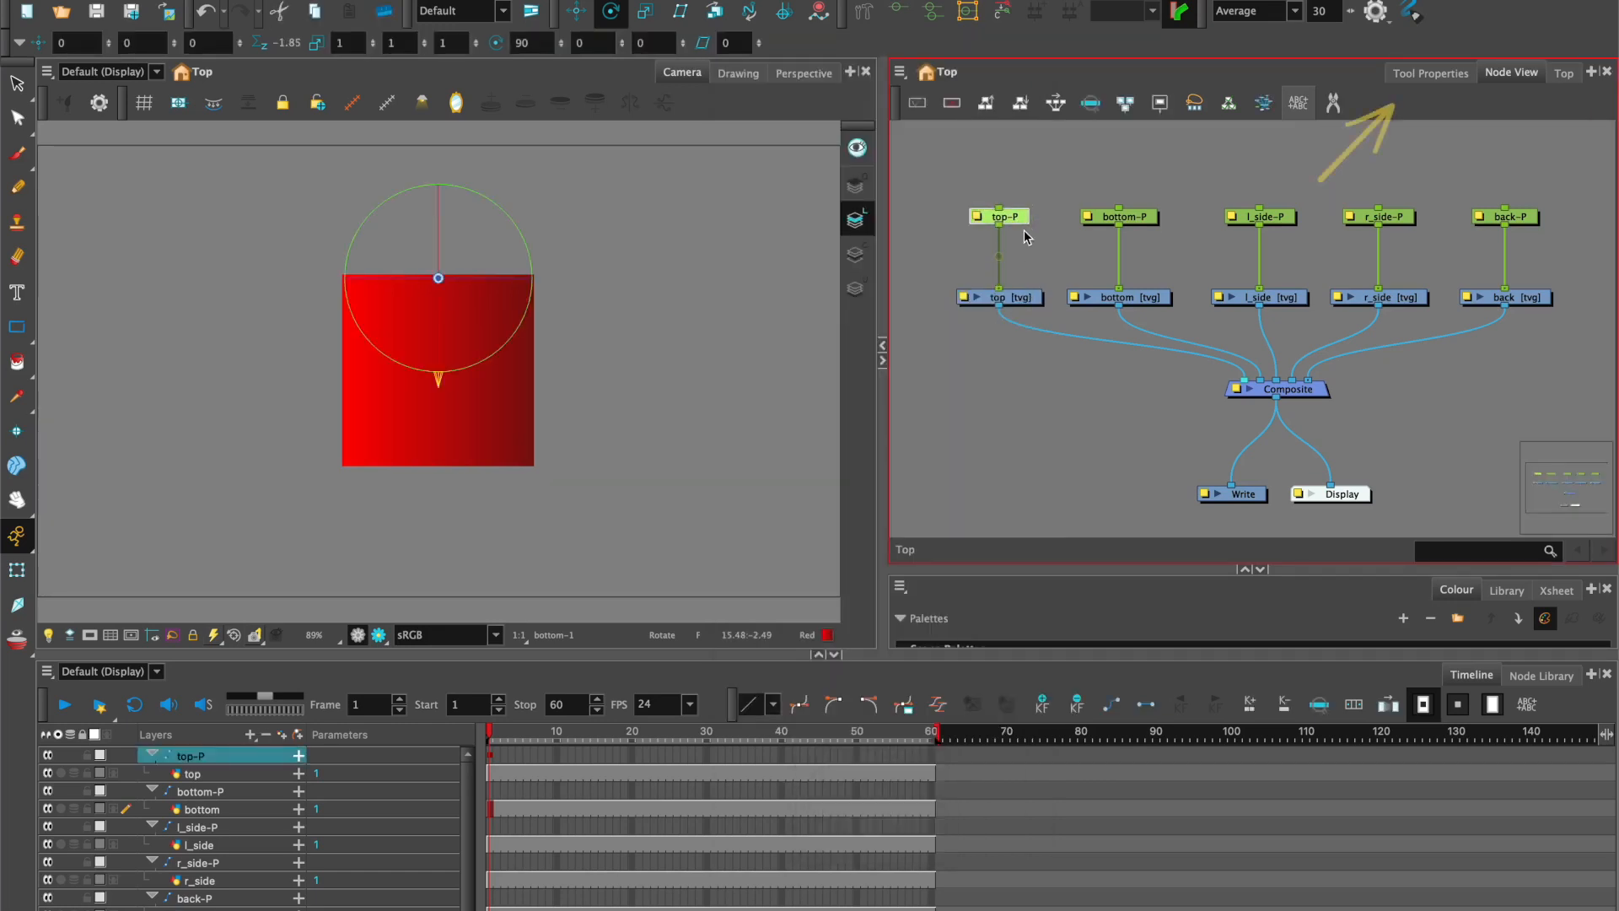
left_click(1431, 72)
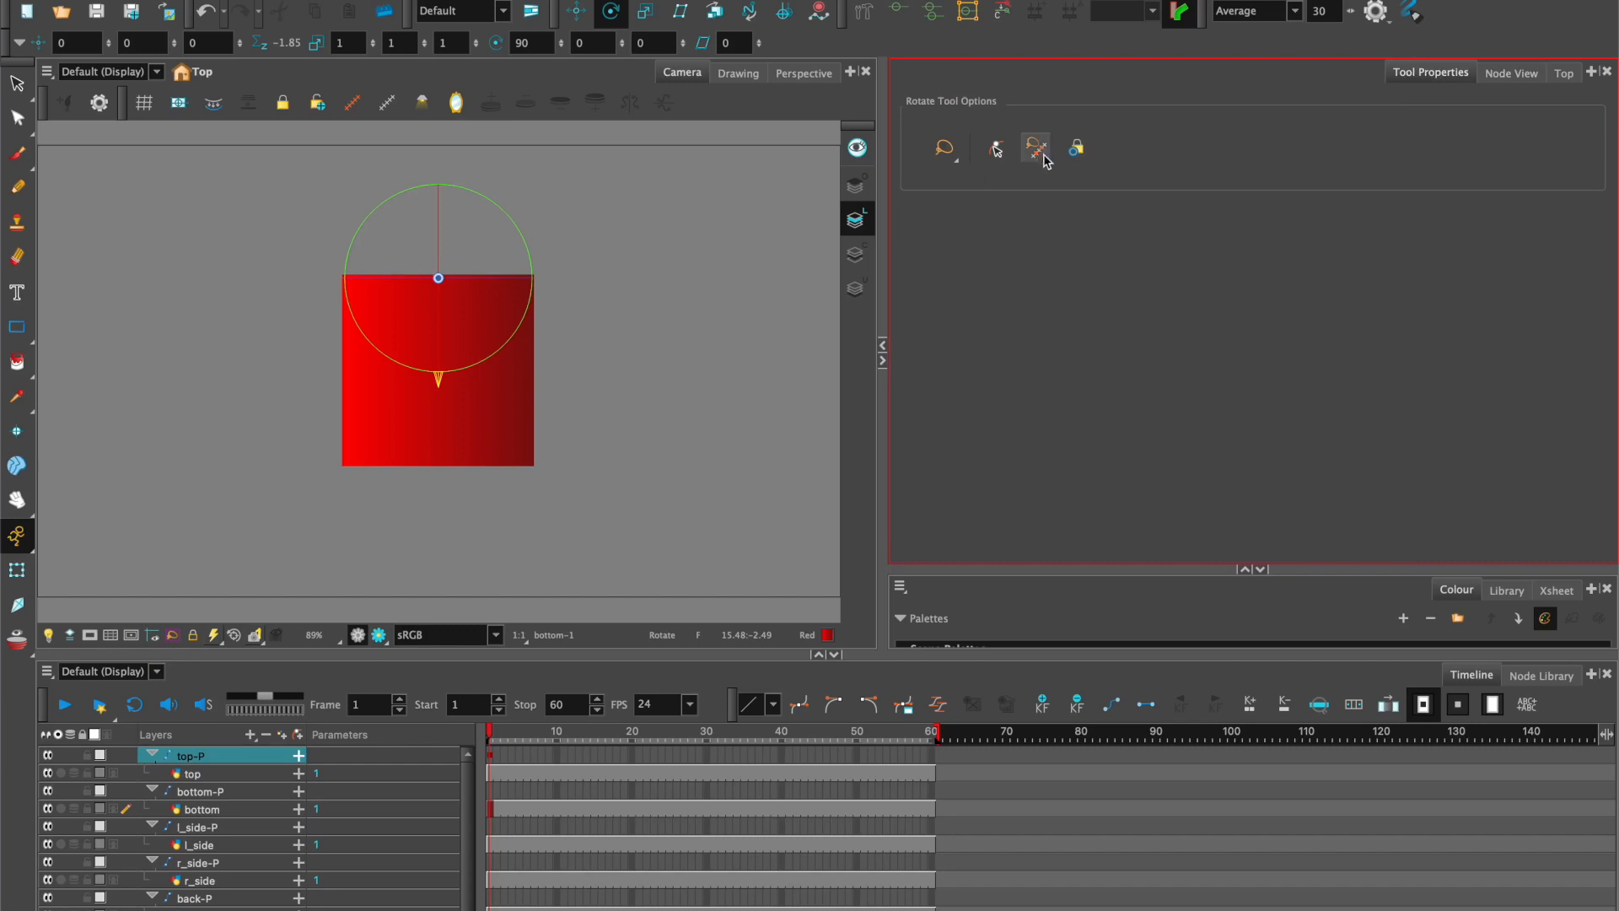
left_click(995, 148)
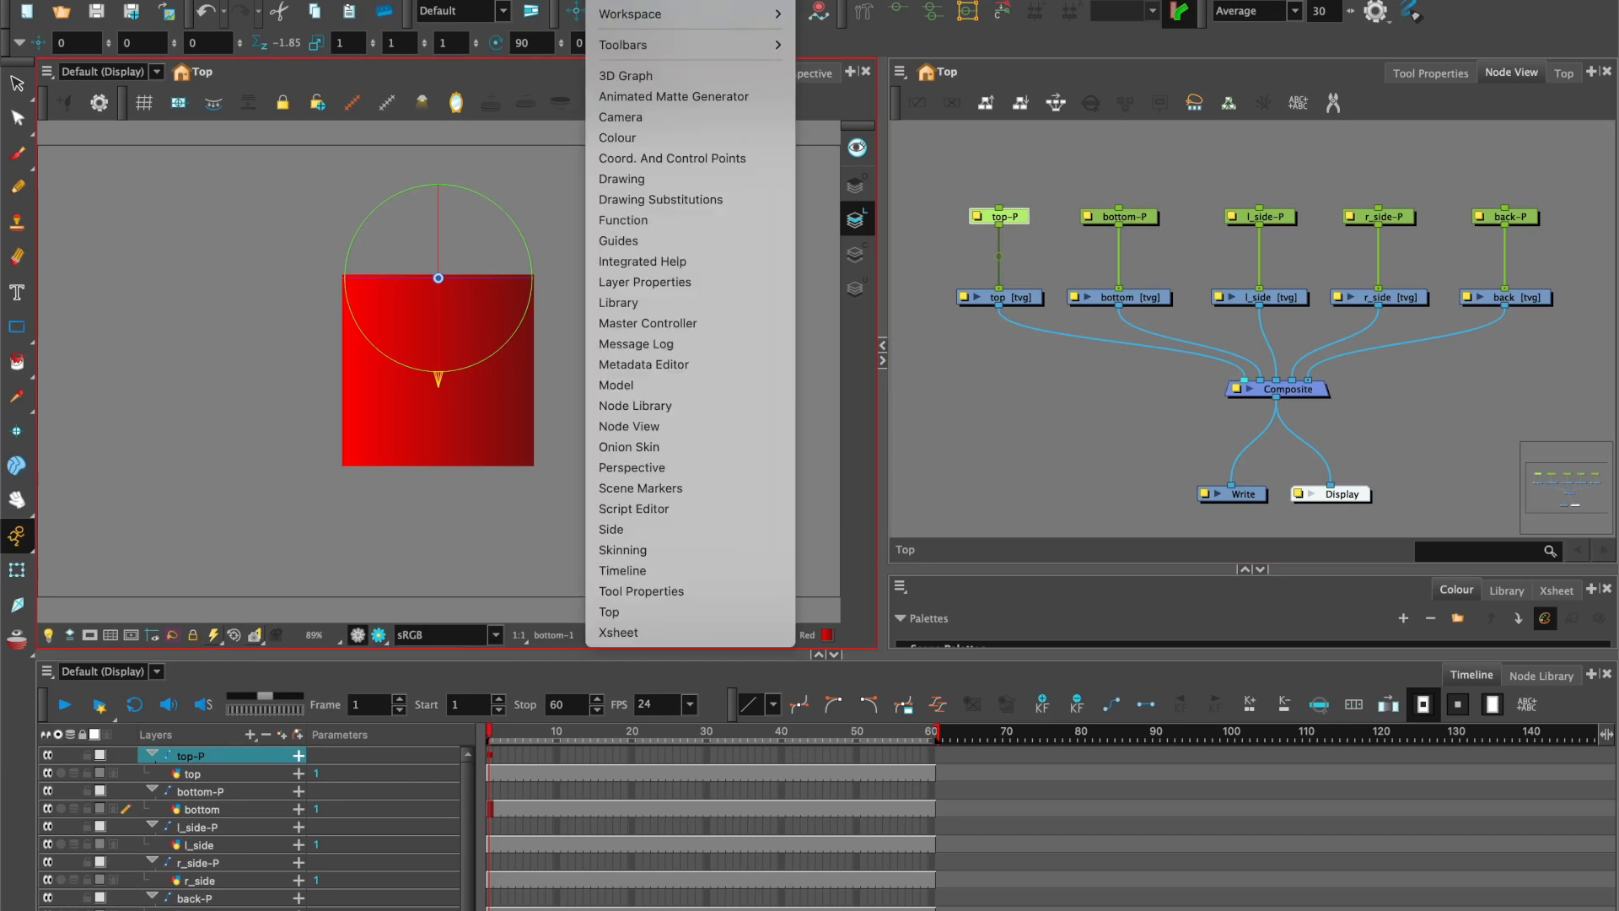
- Make sure the Coordinate toolbar is shown and set the top-P peg's X rotation to -90
mouse_move(635, 49)
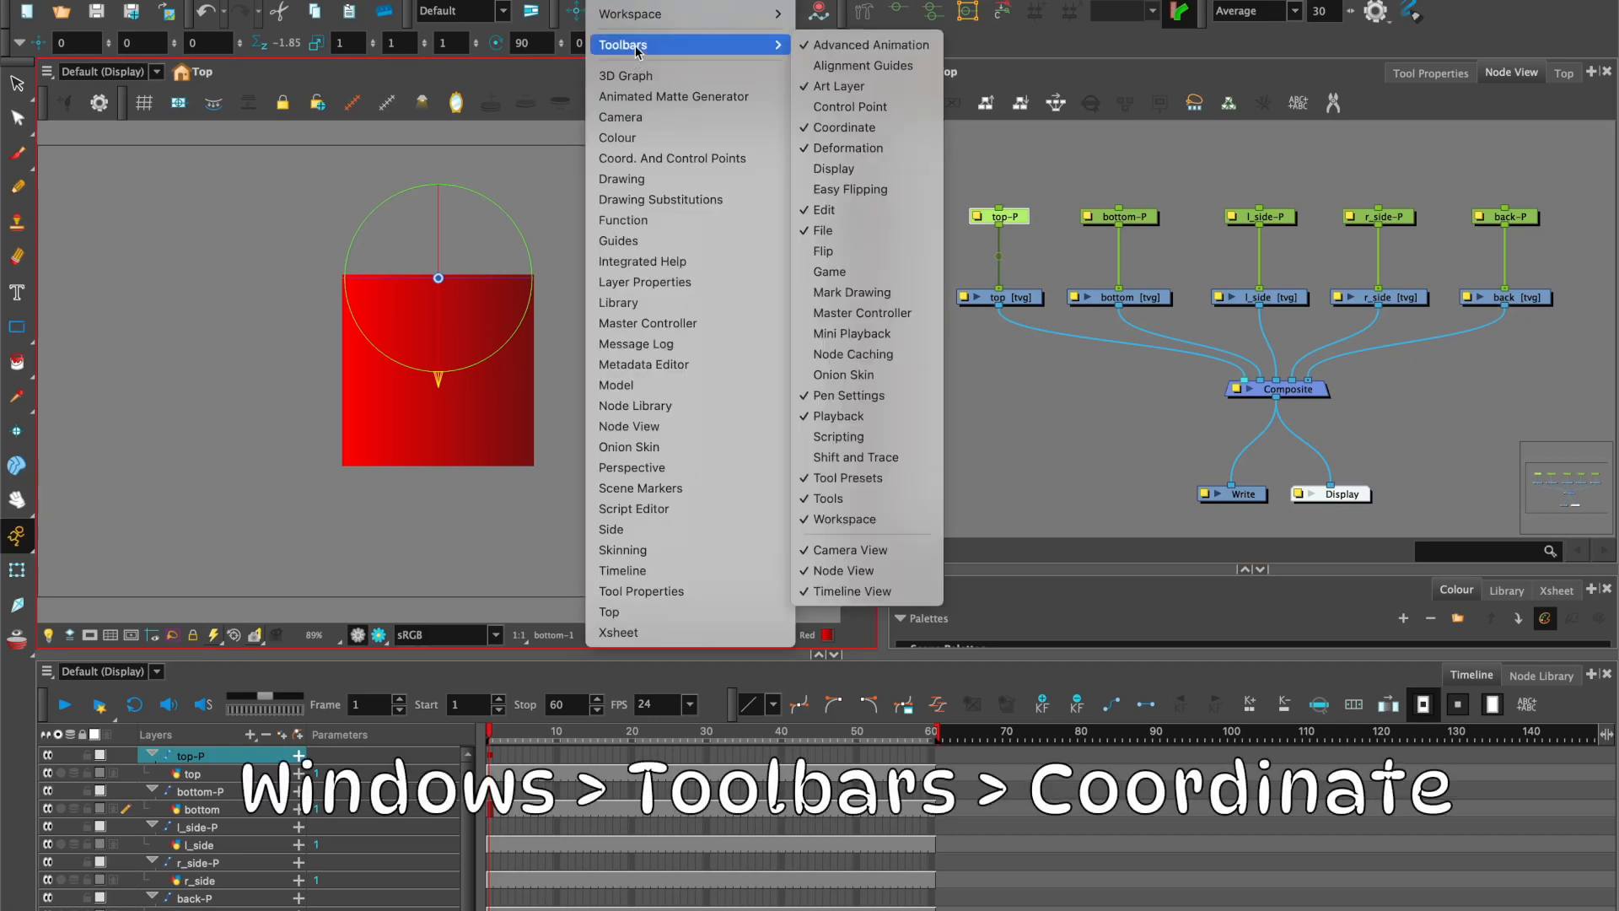
left_click(859, 128)
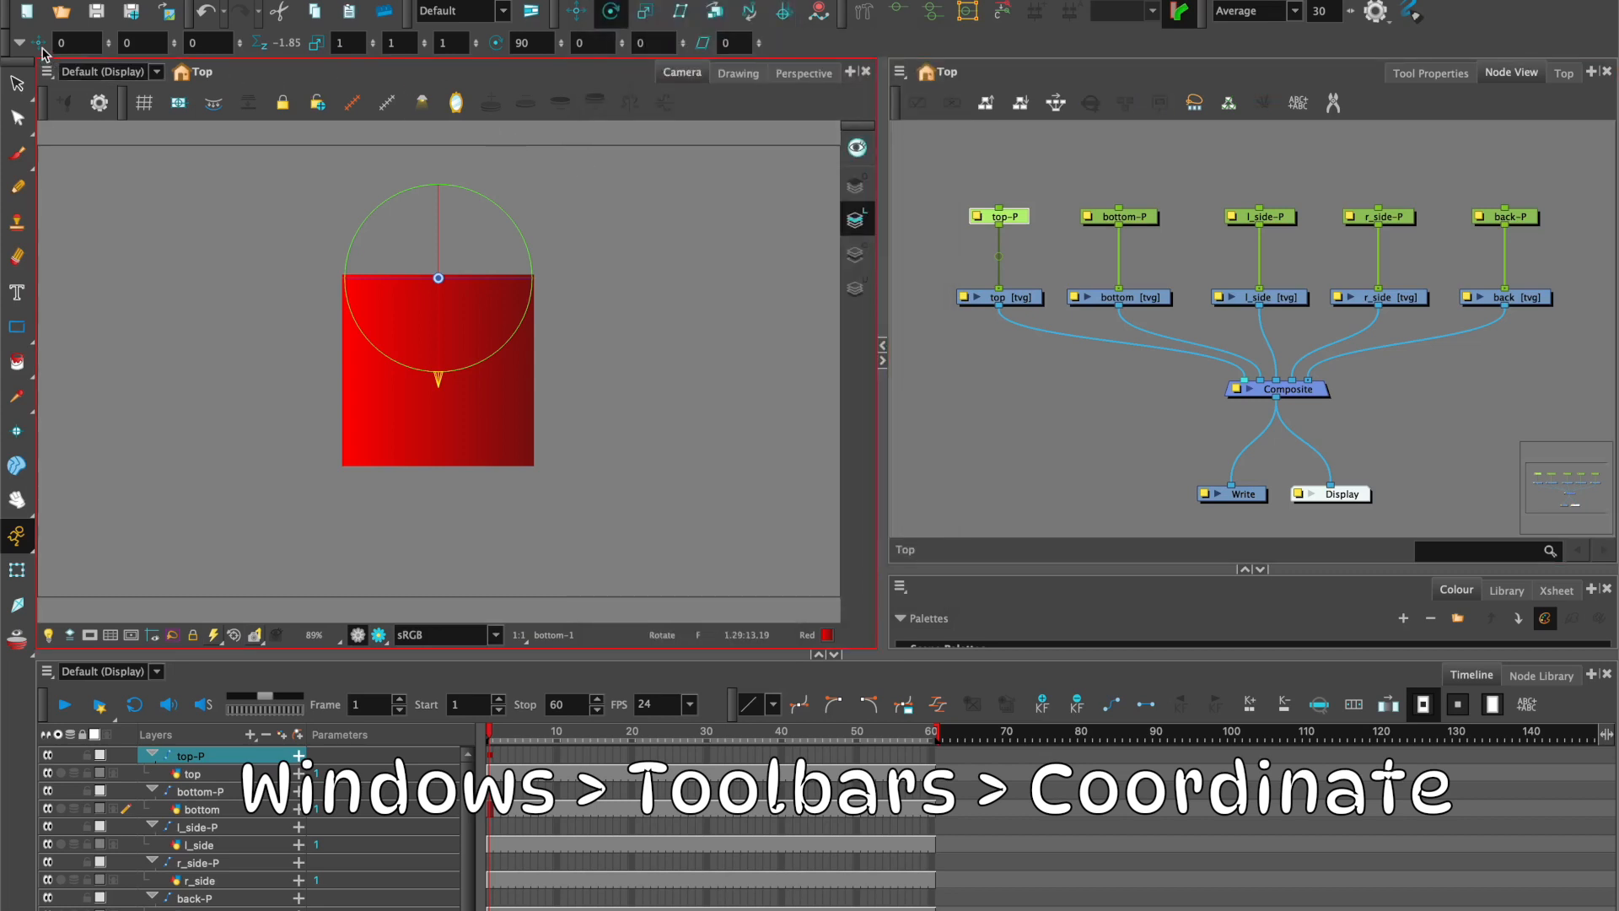
left_click(1015, 224)
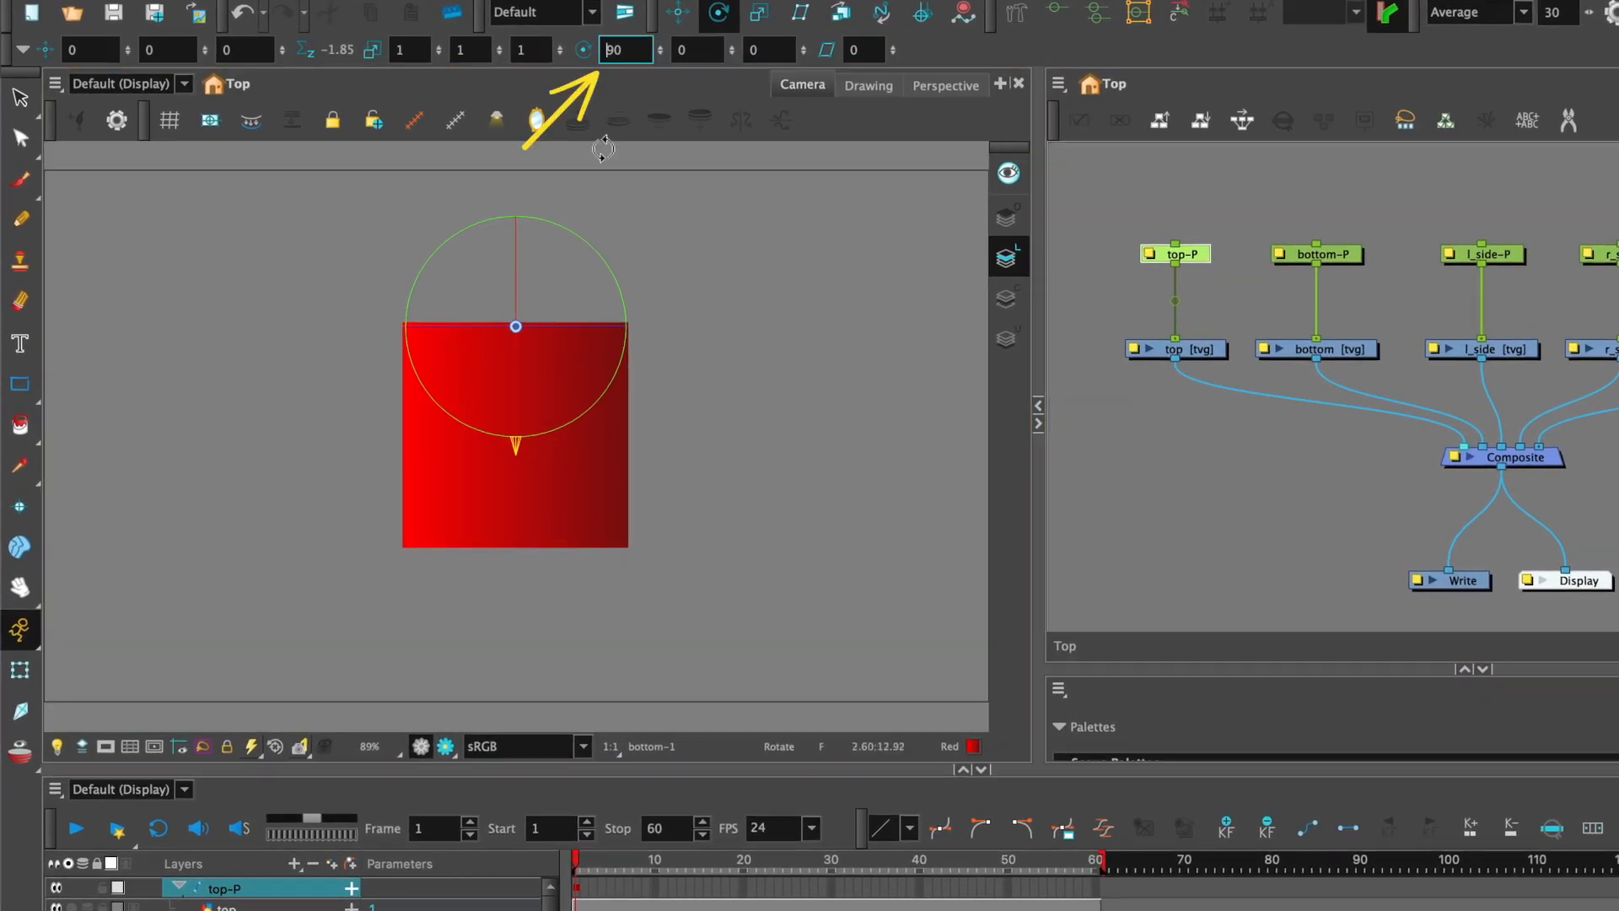
type("-")
key("Return")
left_click(776, 427)
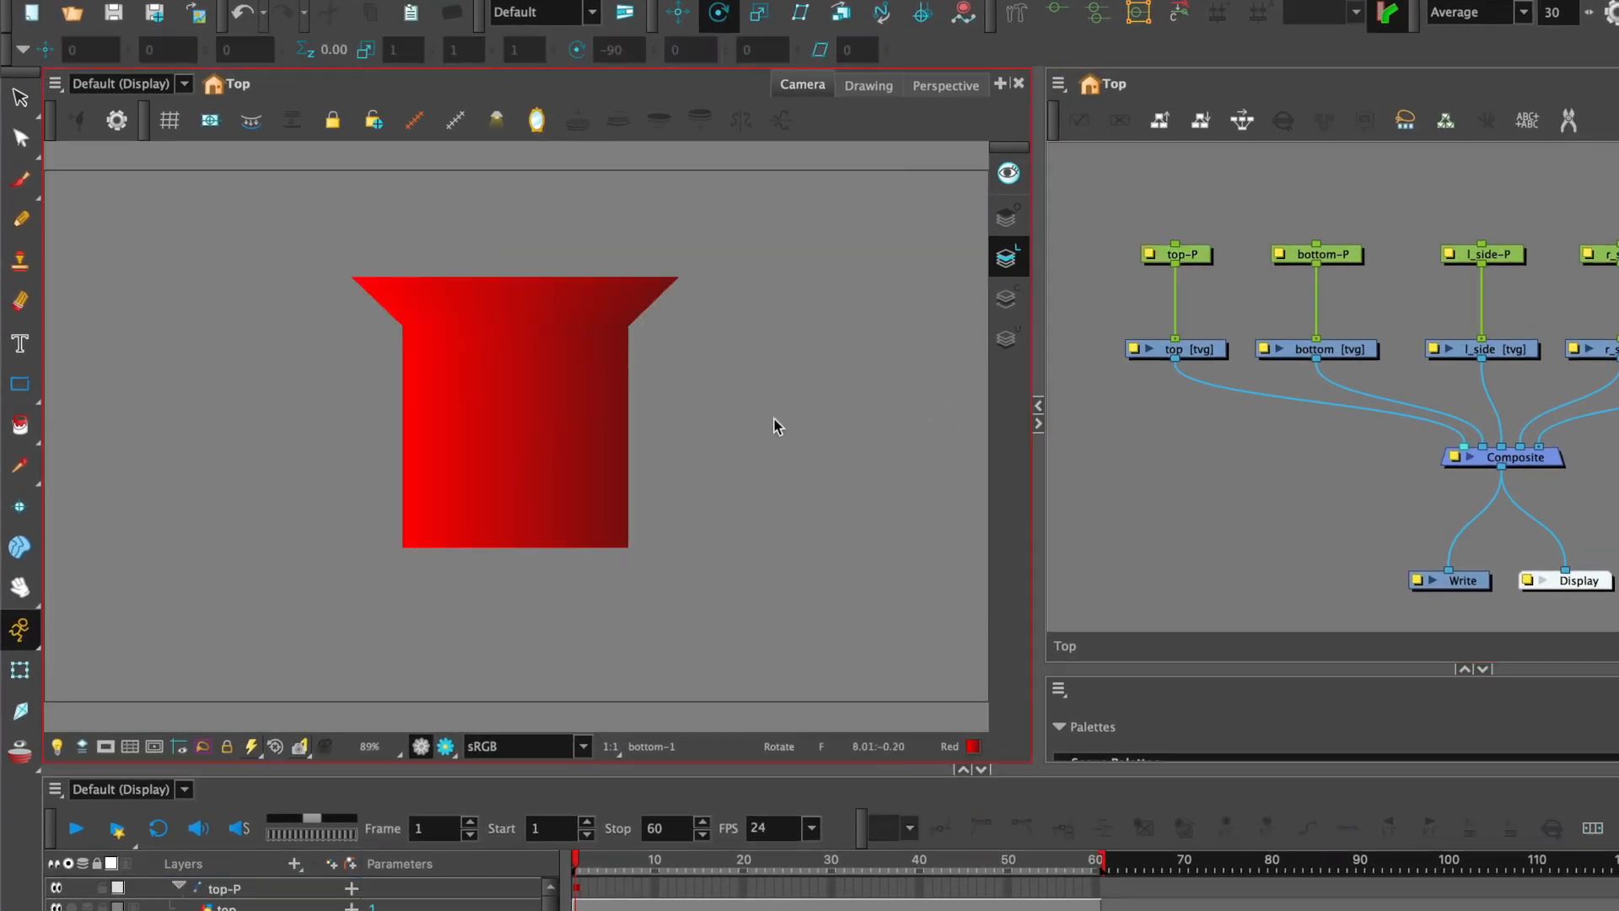
- Show the rotated top plane in the Perspective view from an angle and select the top-P peg
left_click(946, 86)
left_click_drag(623, 464, 686, 416)
scroll(616, 432, "up", 3)
scroll(676, 434, "up", 2)
scroll(686, 416, "up", 2)
left_click(1189, 254)
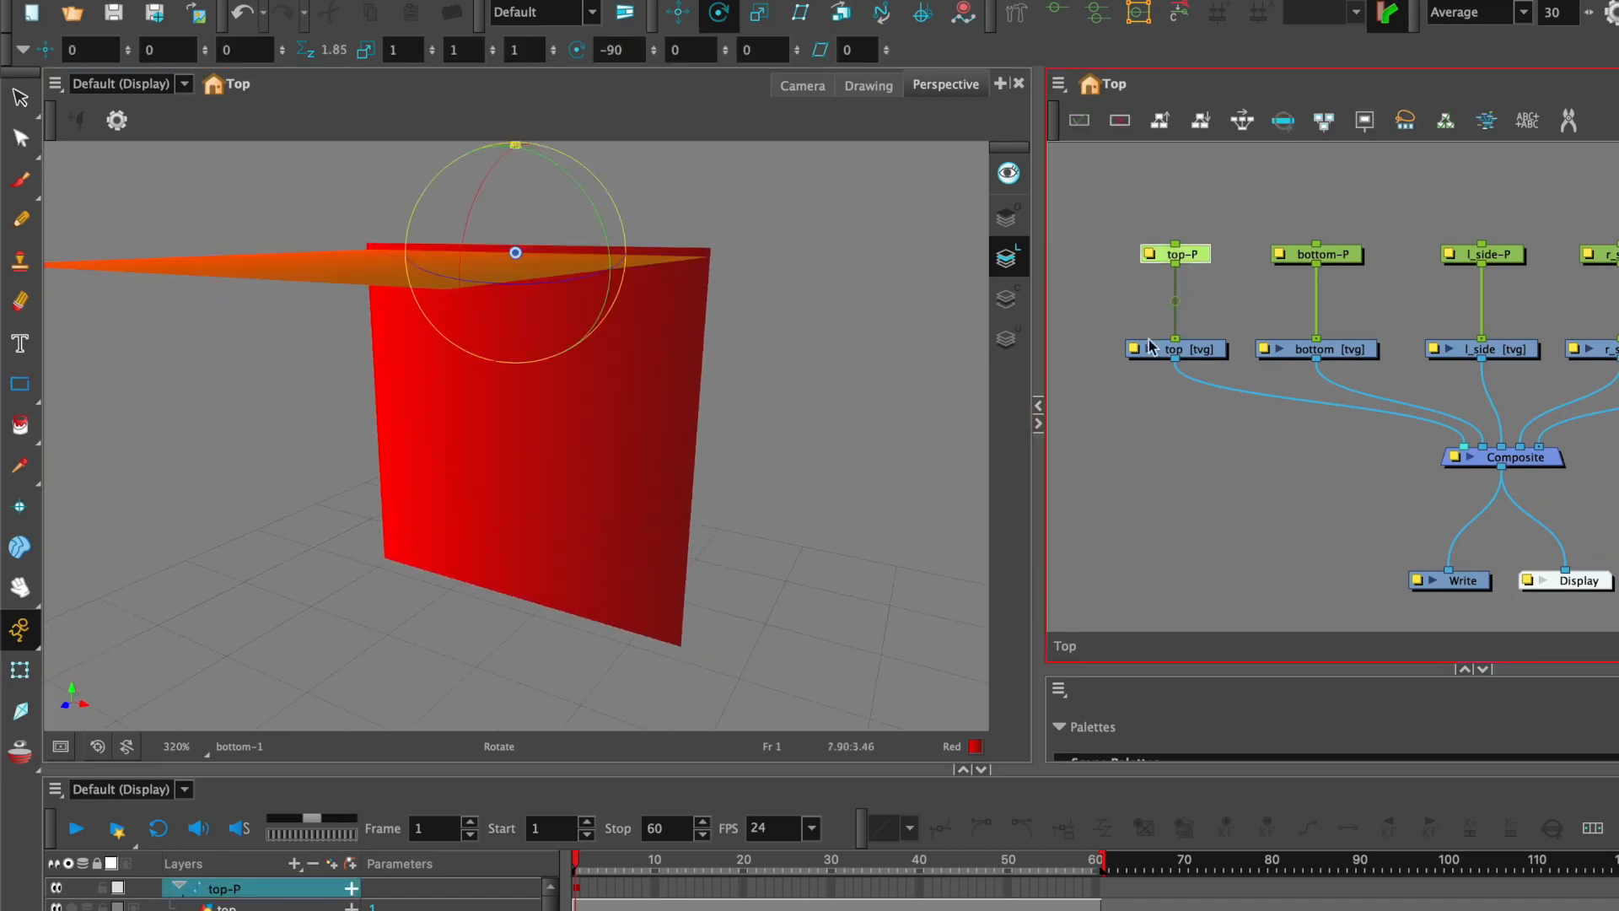
left_click(770, 217)
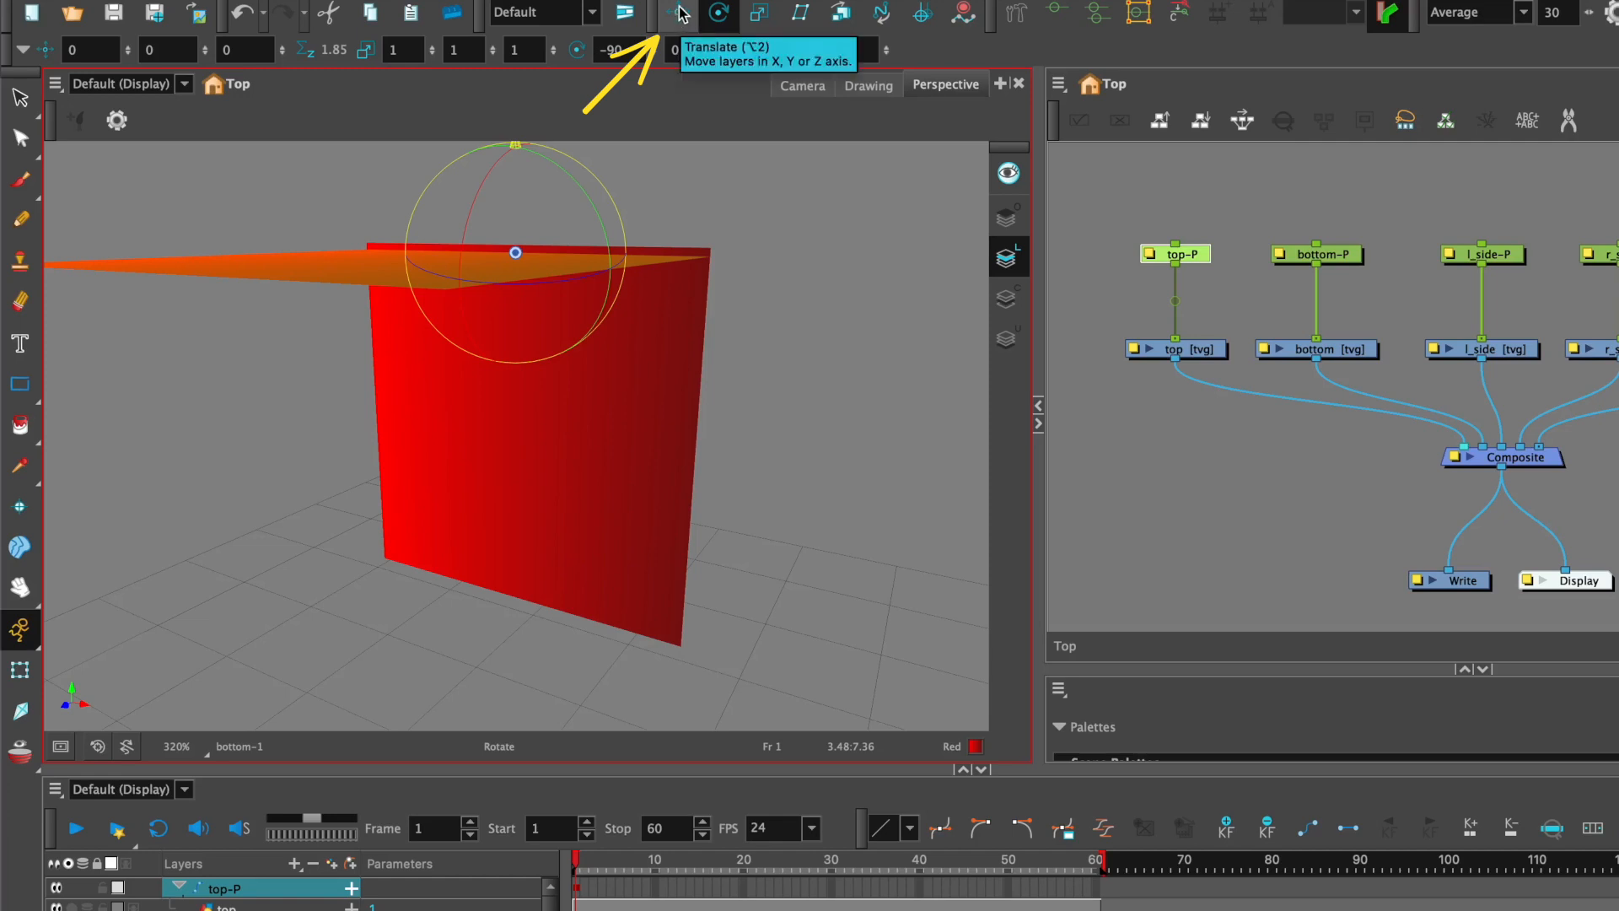
- Translate the top-P peg to about 0.202 N and 0.0681 F to line the top plane up with the upright square's upper edge
left_click(681, 13)
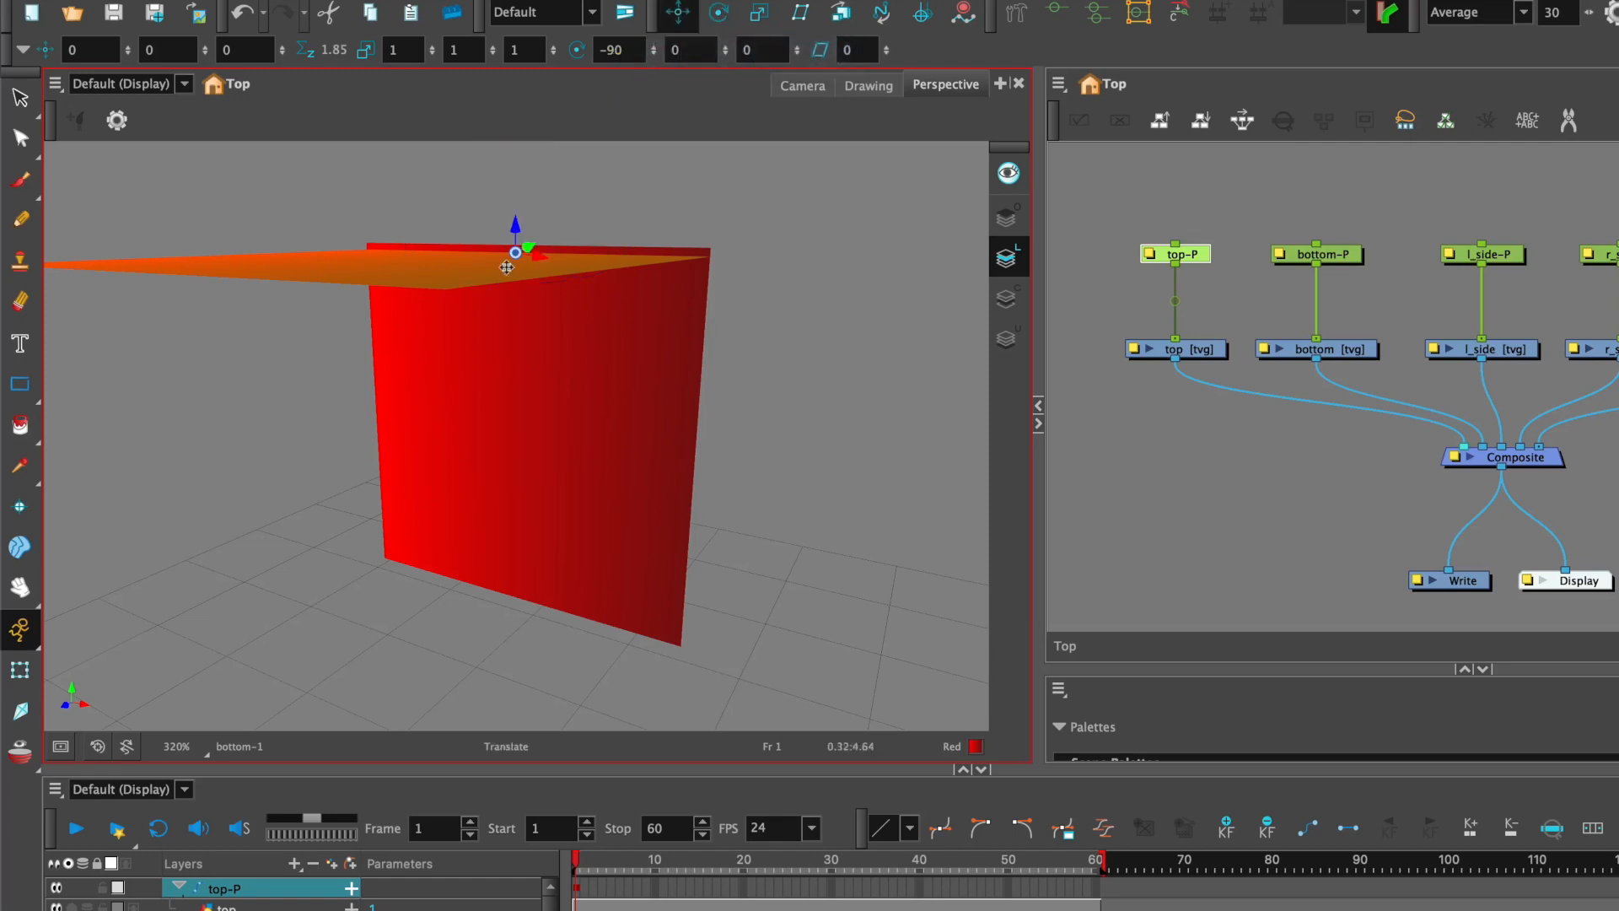
scroll(512, 244, "up", 1)
left_click_drag(549, 381, 569, 499)
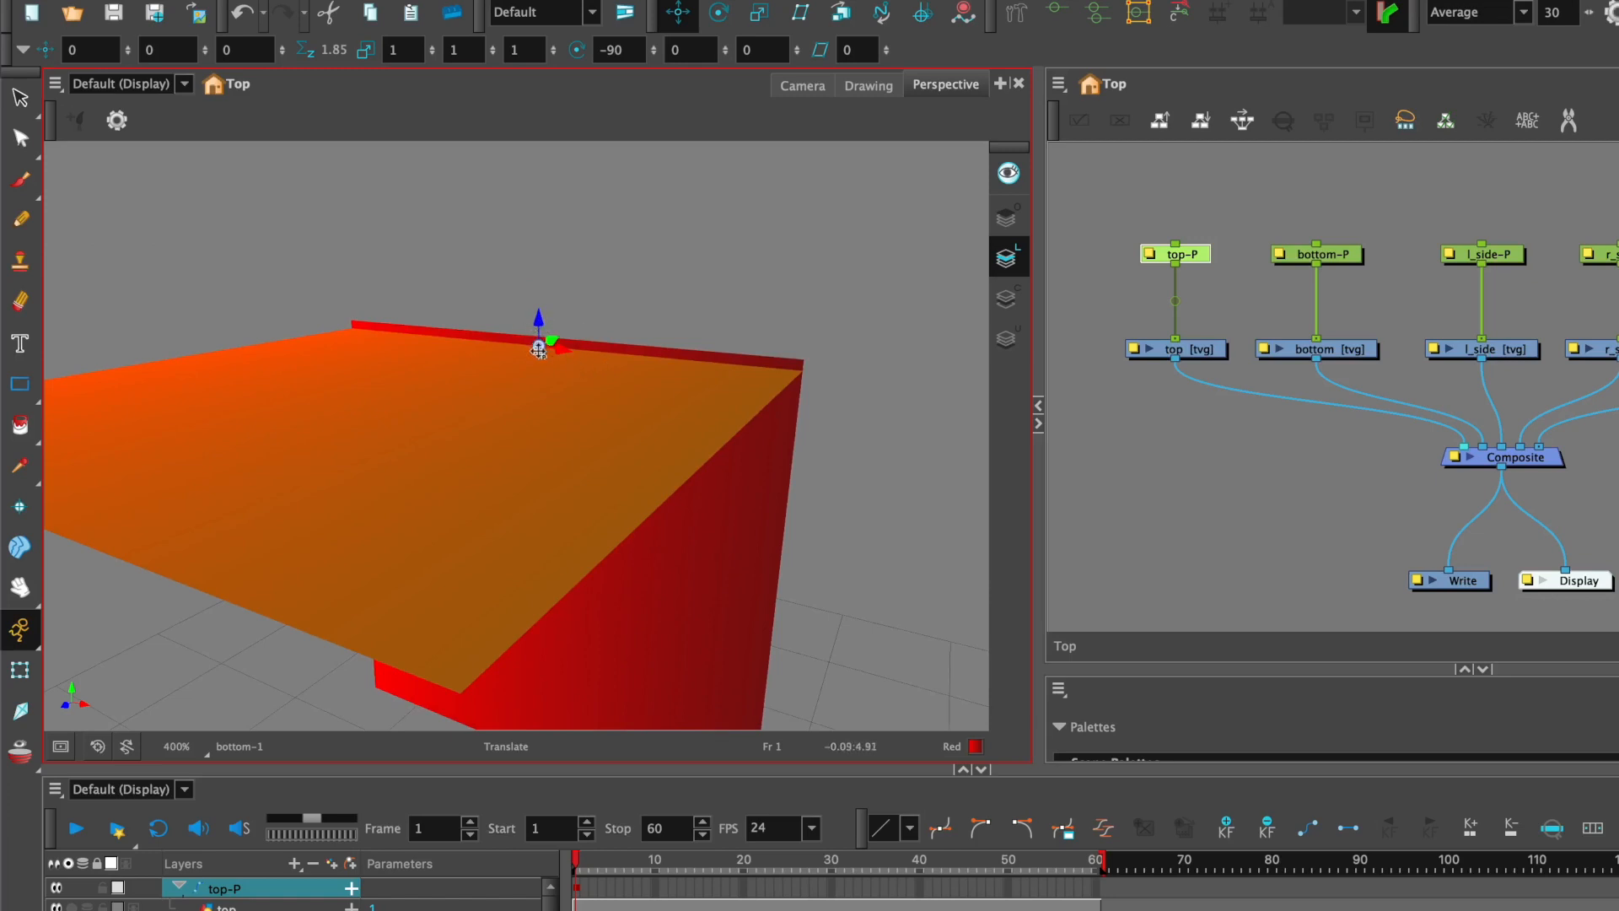
scroll(552, 365, "up", 1)
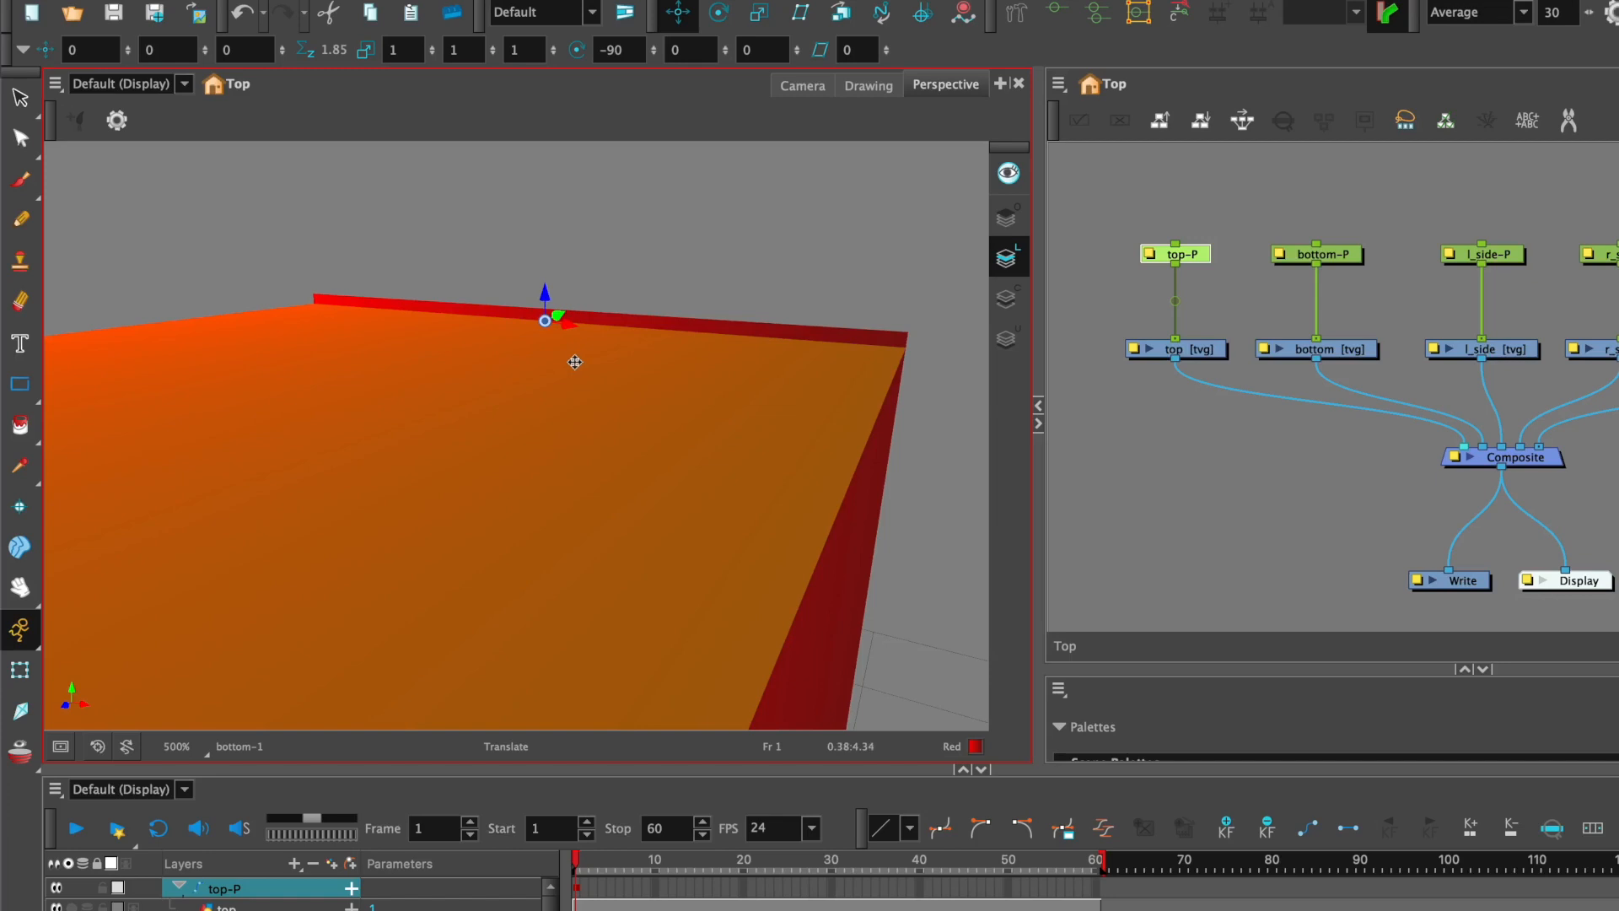
scroll(565, 329, "down", 1)
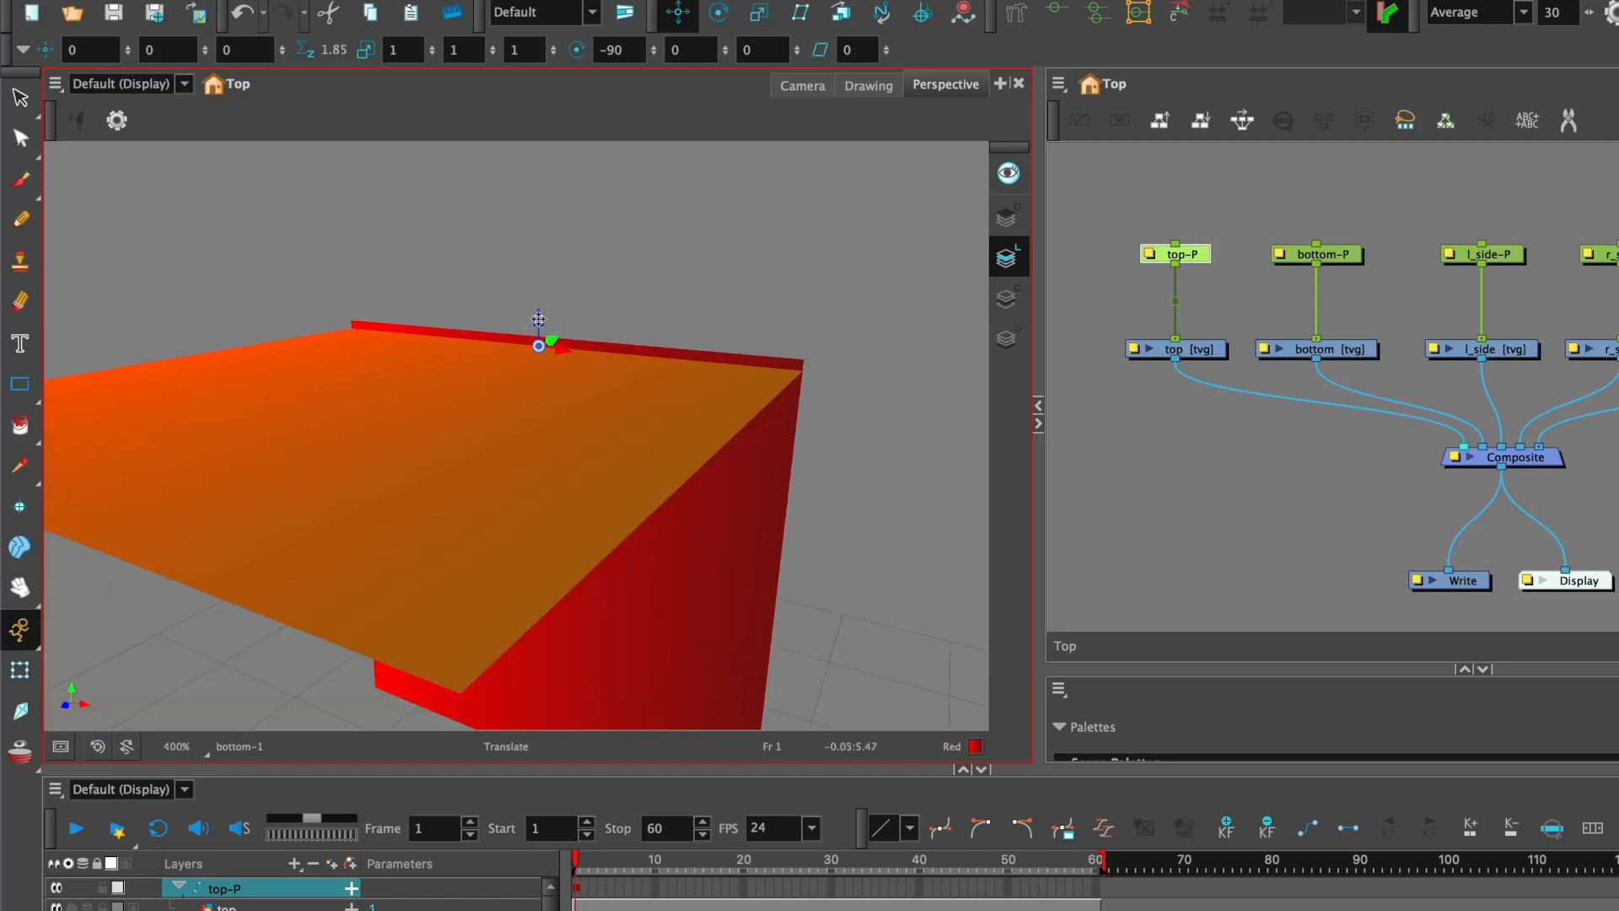
left_click_drag(537, 319, 536, 309)
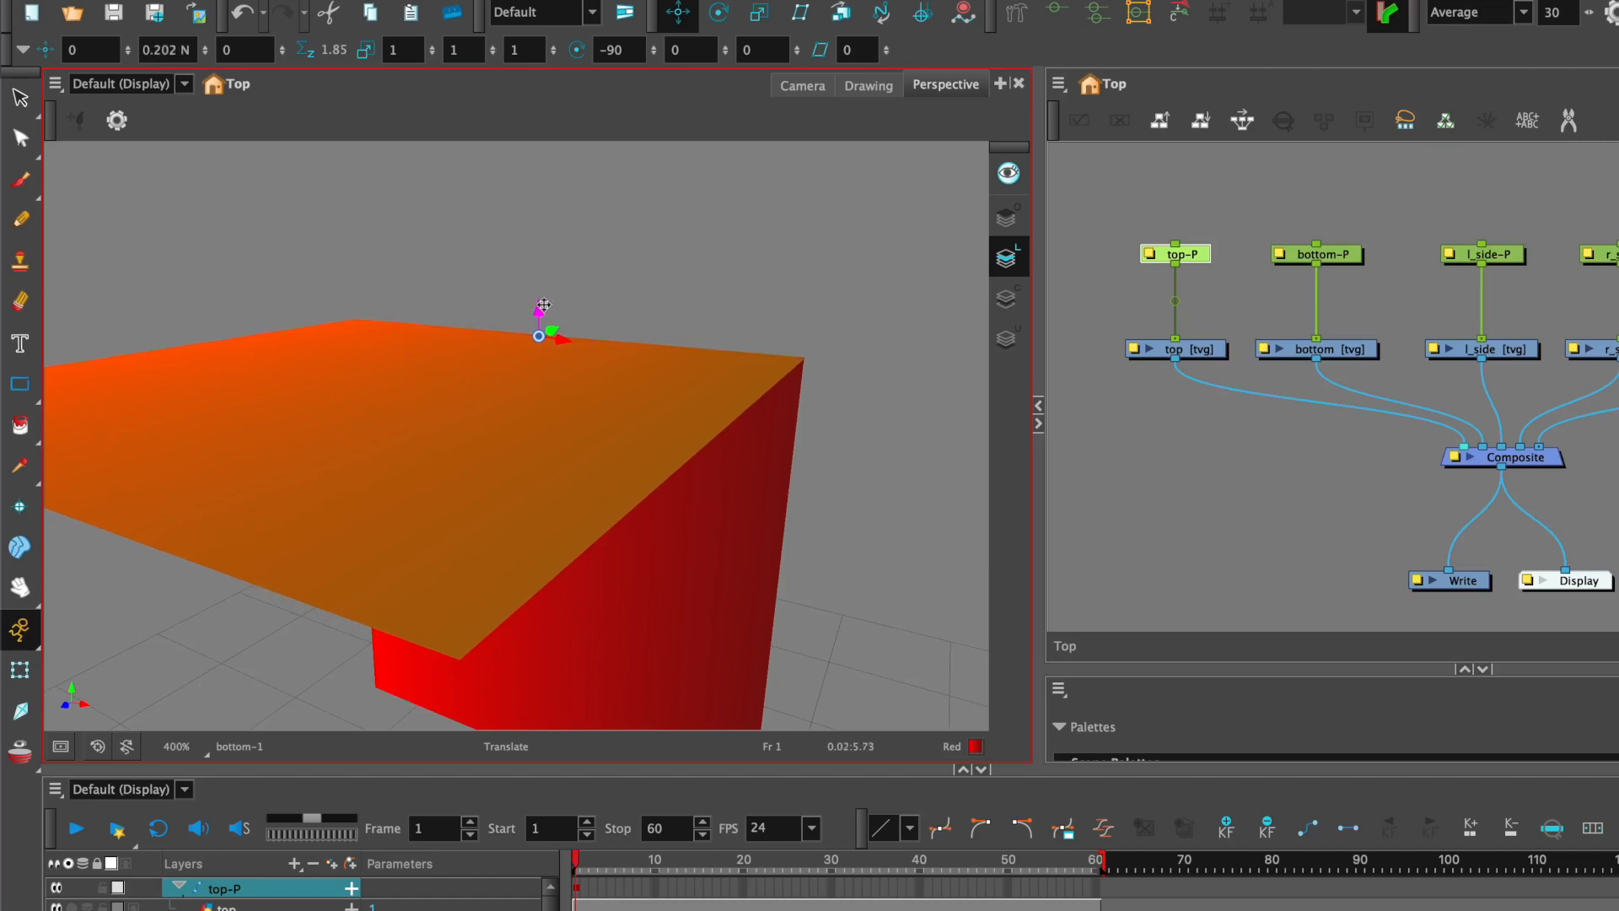
left_click_drag(479, 462, 624, 383)
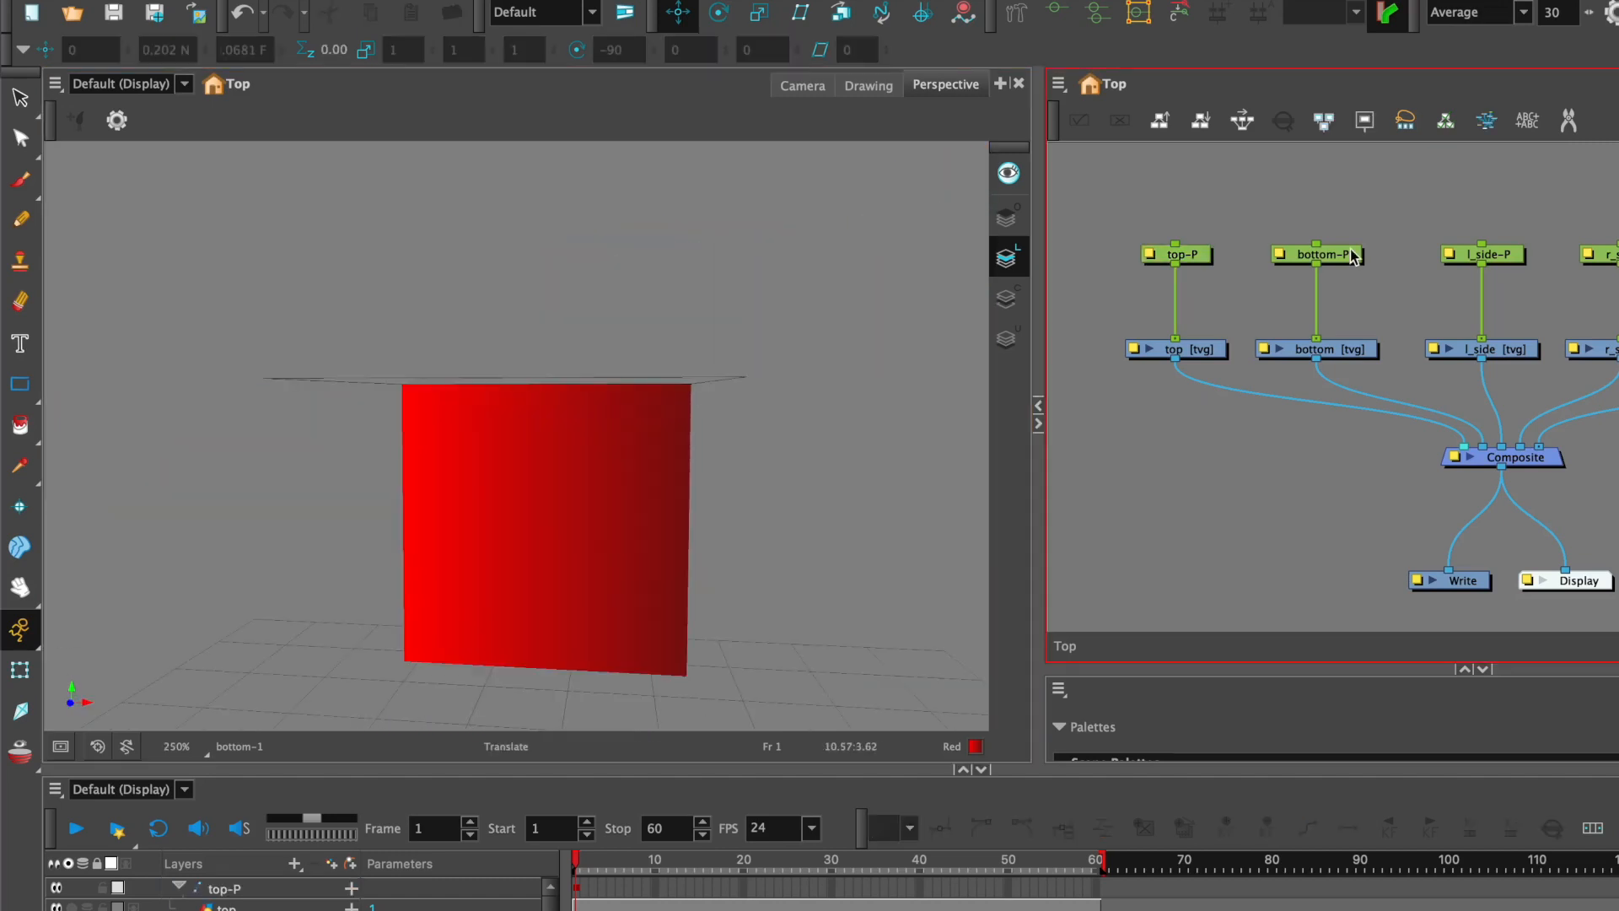
- Enable 3D on the bottom-P peg and set its X rotation to 90
left_click(1352, 259)
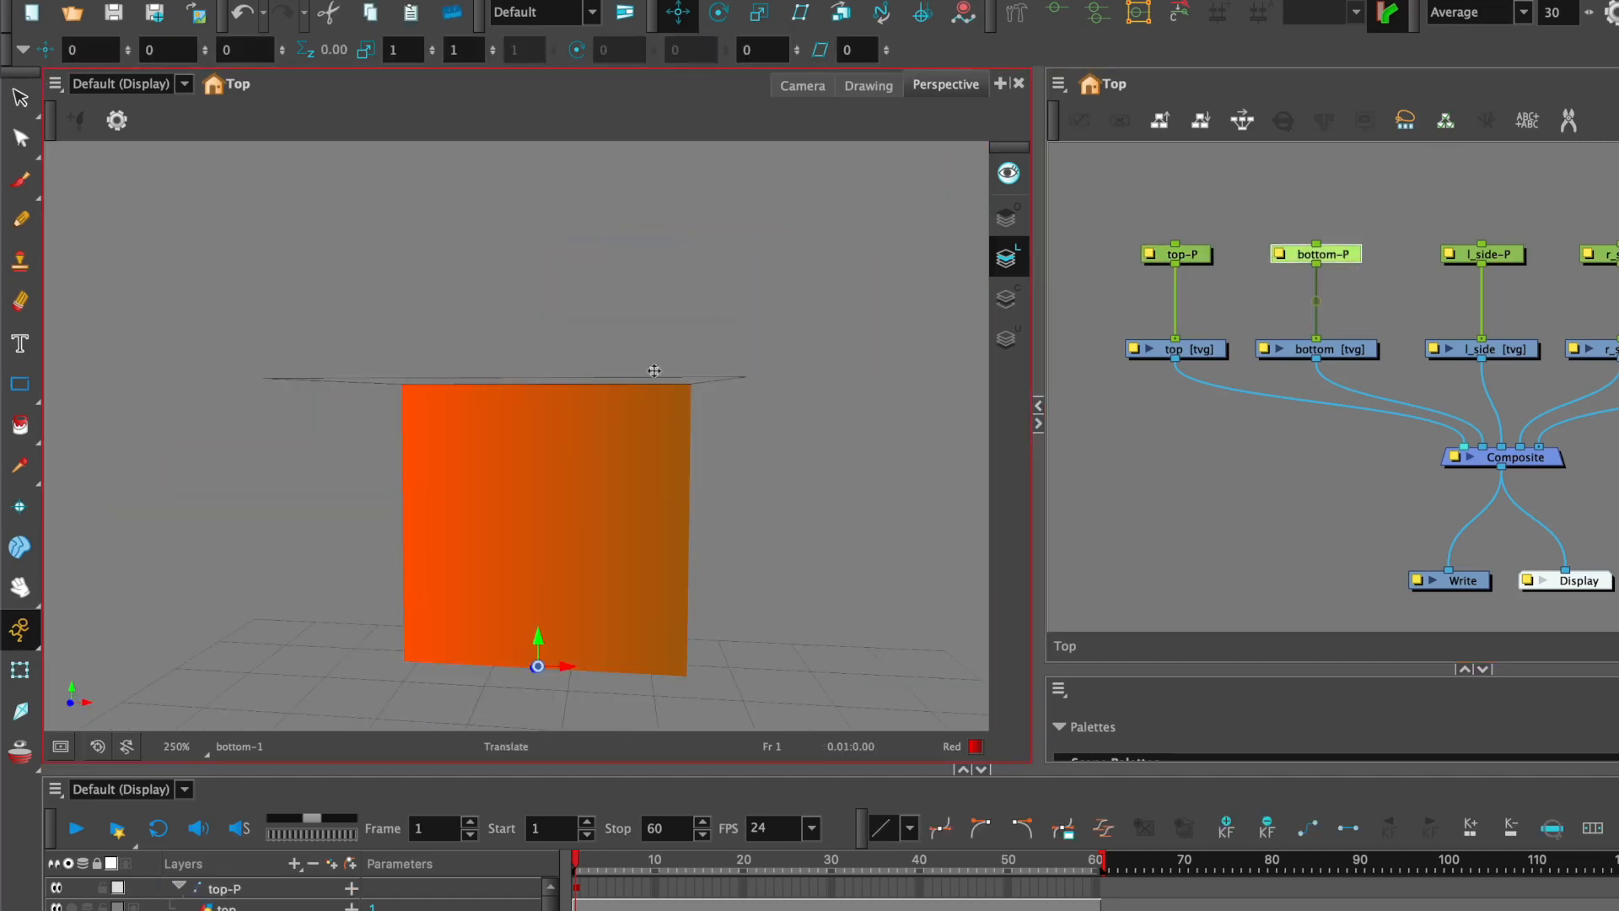
left_click(822, 90)
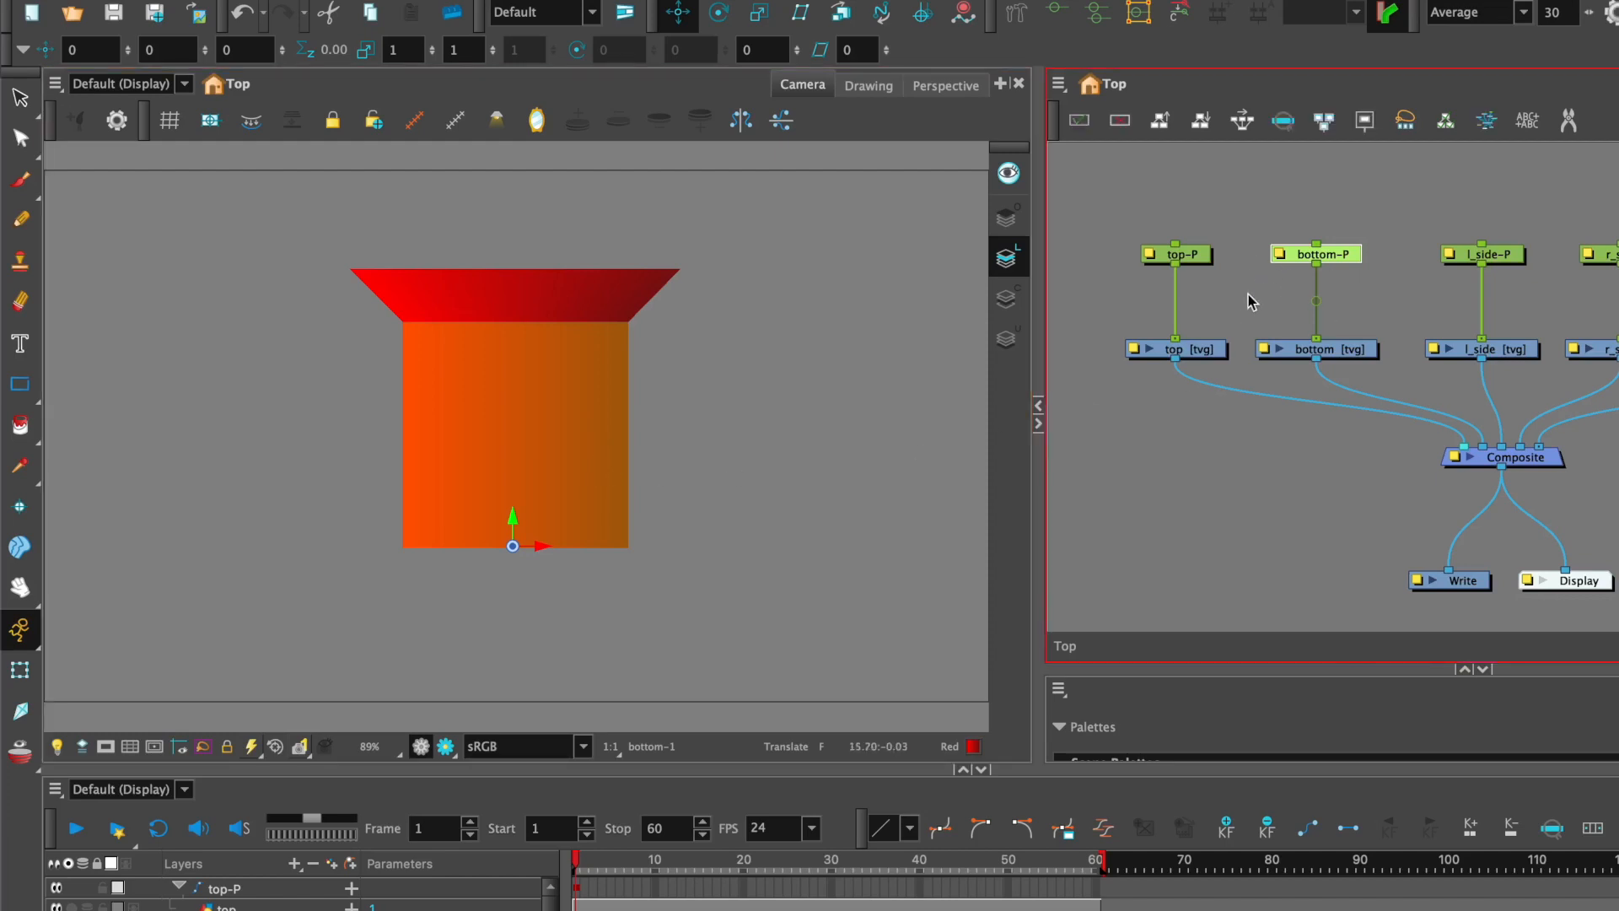
key("shift+e")
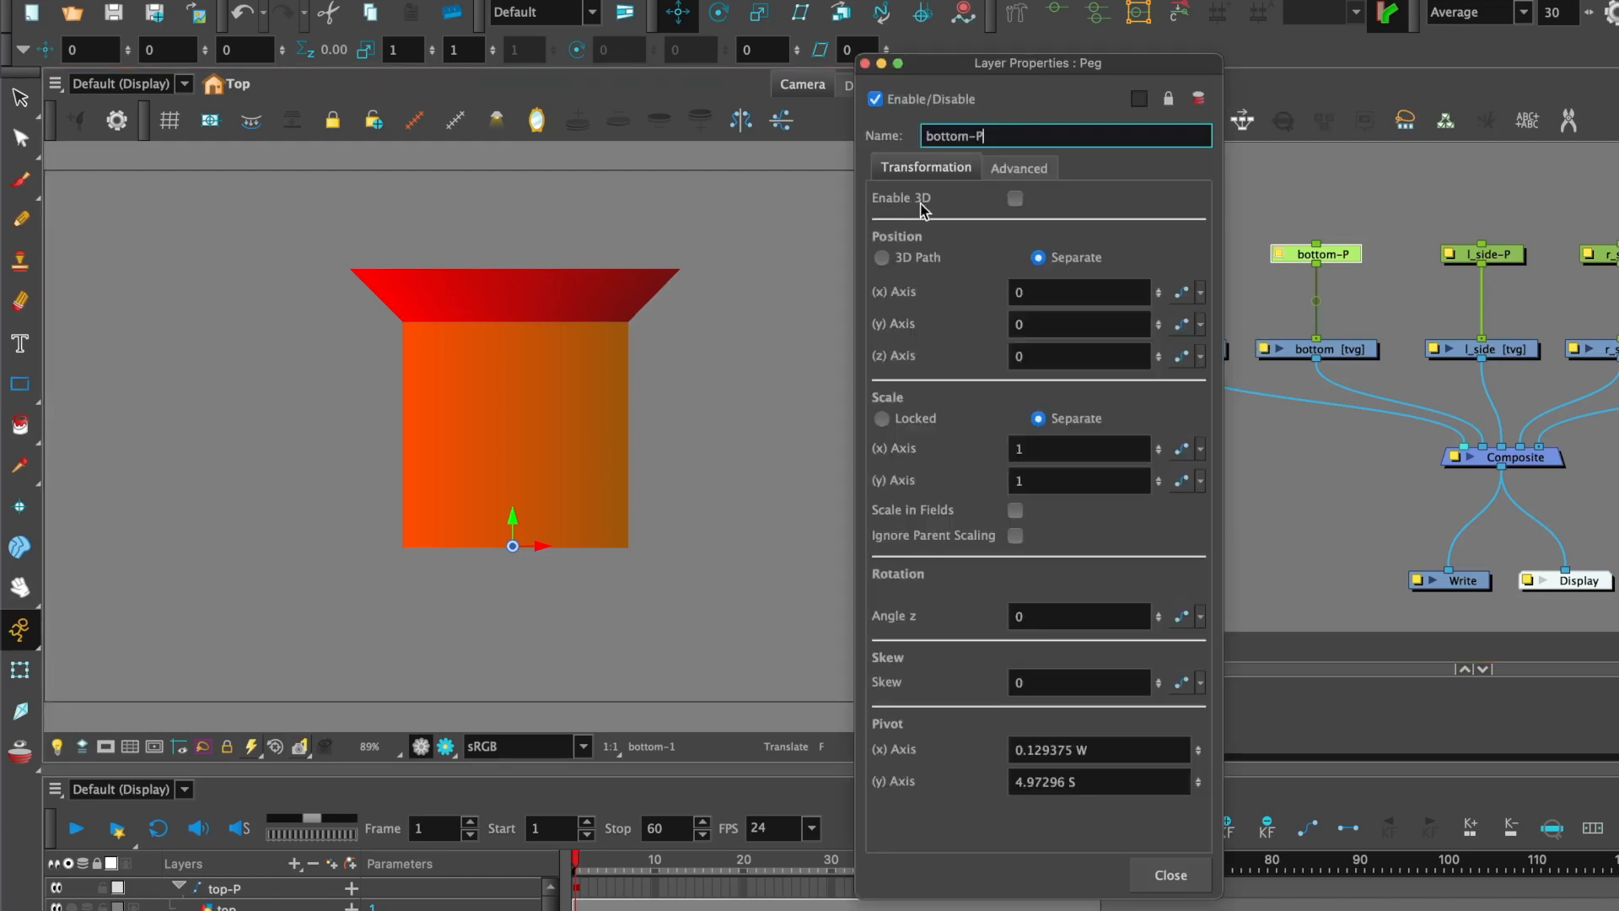
left_click(1016, 197)
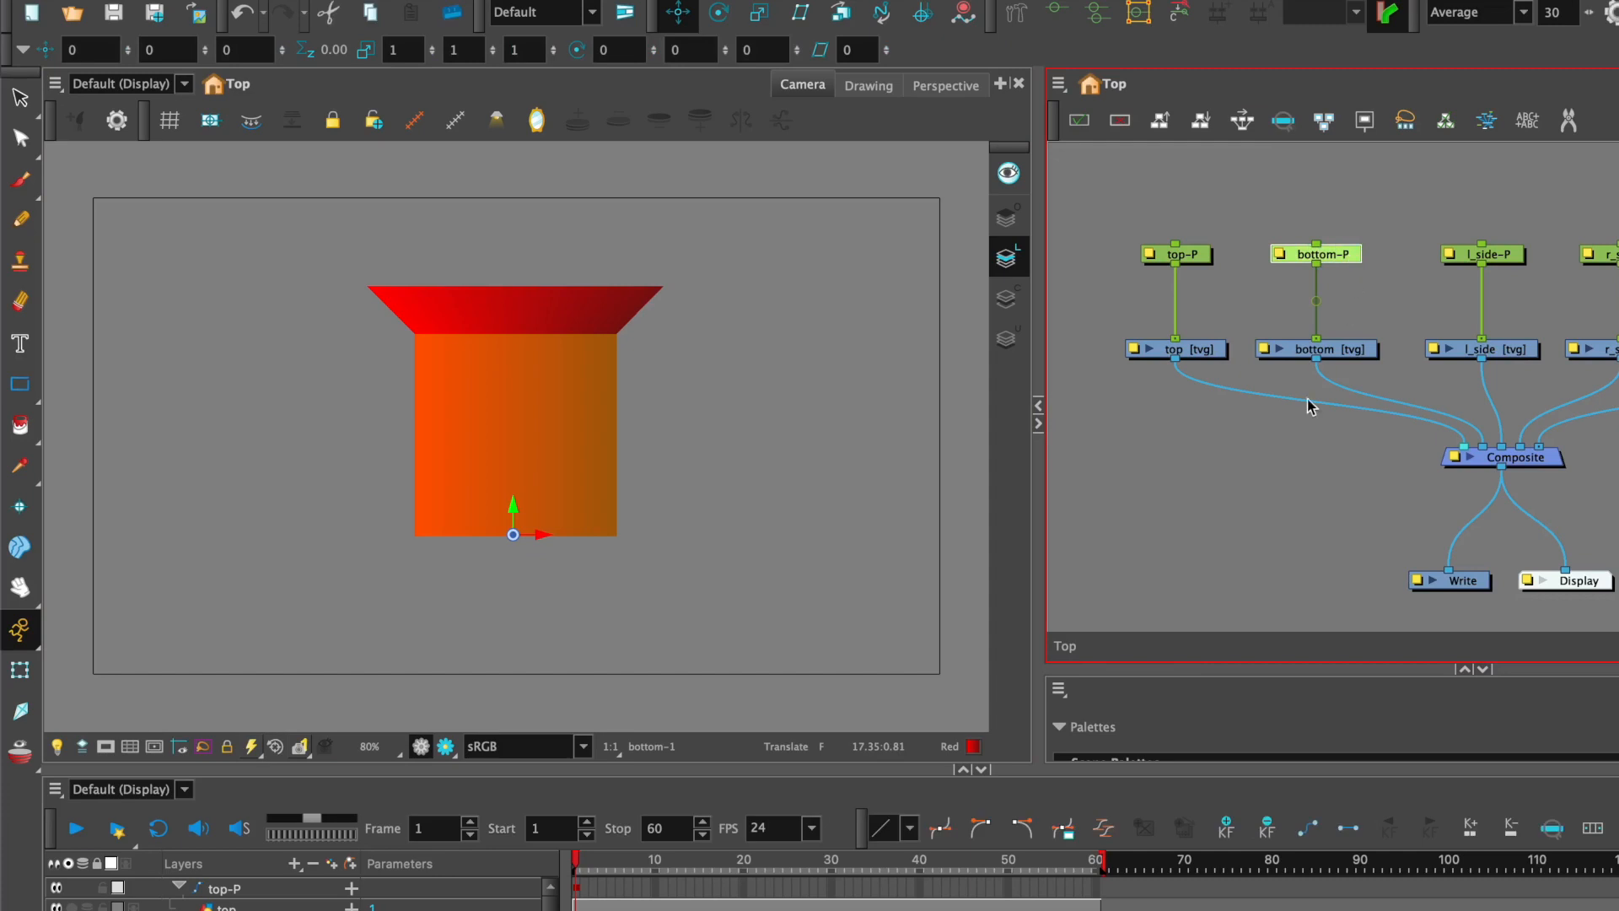
left_click(623, 45)
type("90")
left_click(1281, 523)
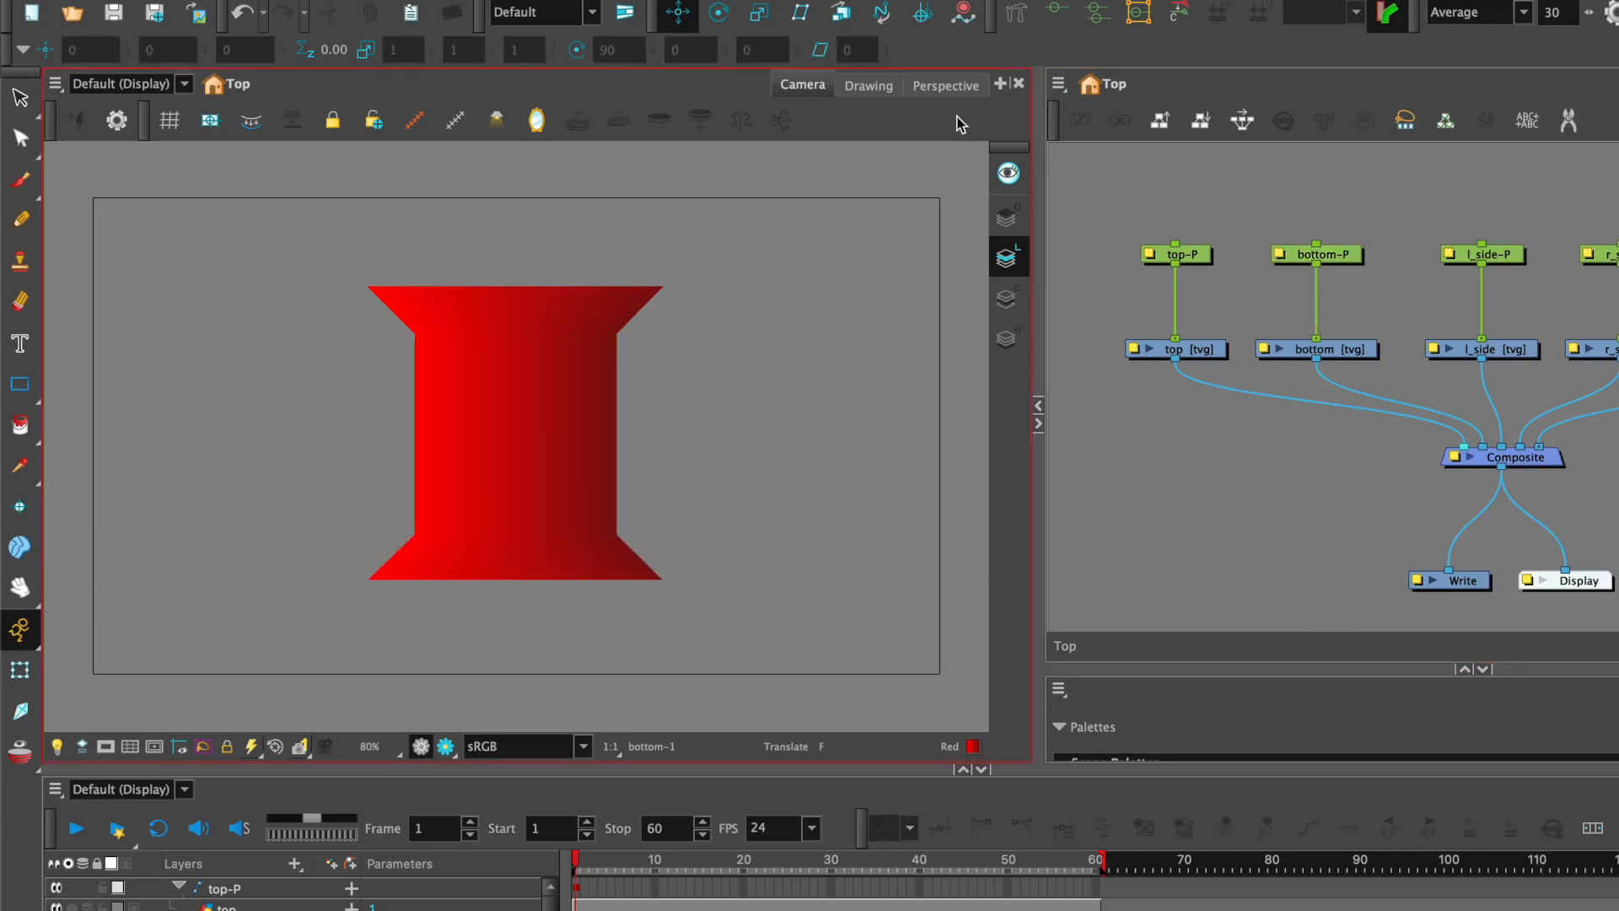
- Translate the bottom-P peg slightly in the Perspective view to line the bottom plane up with the upright square's lower edge
left_click(945, 85)
left_click_drag(756, 480, 709, 495)
left_click(1314, 255)
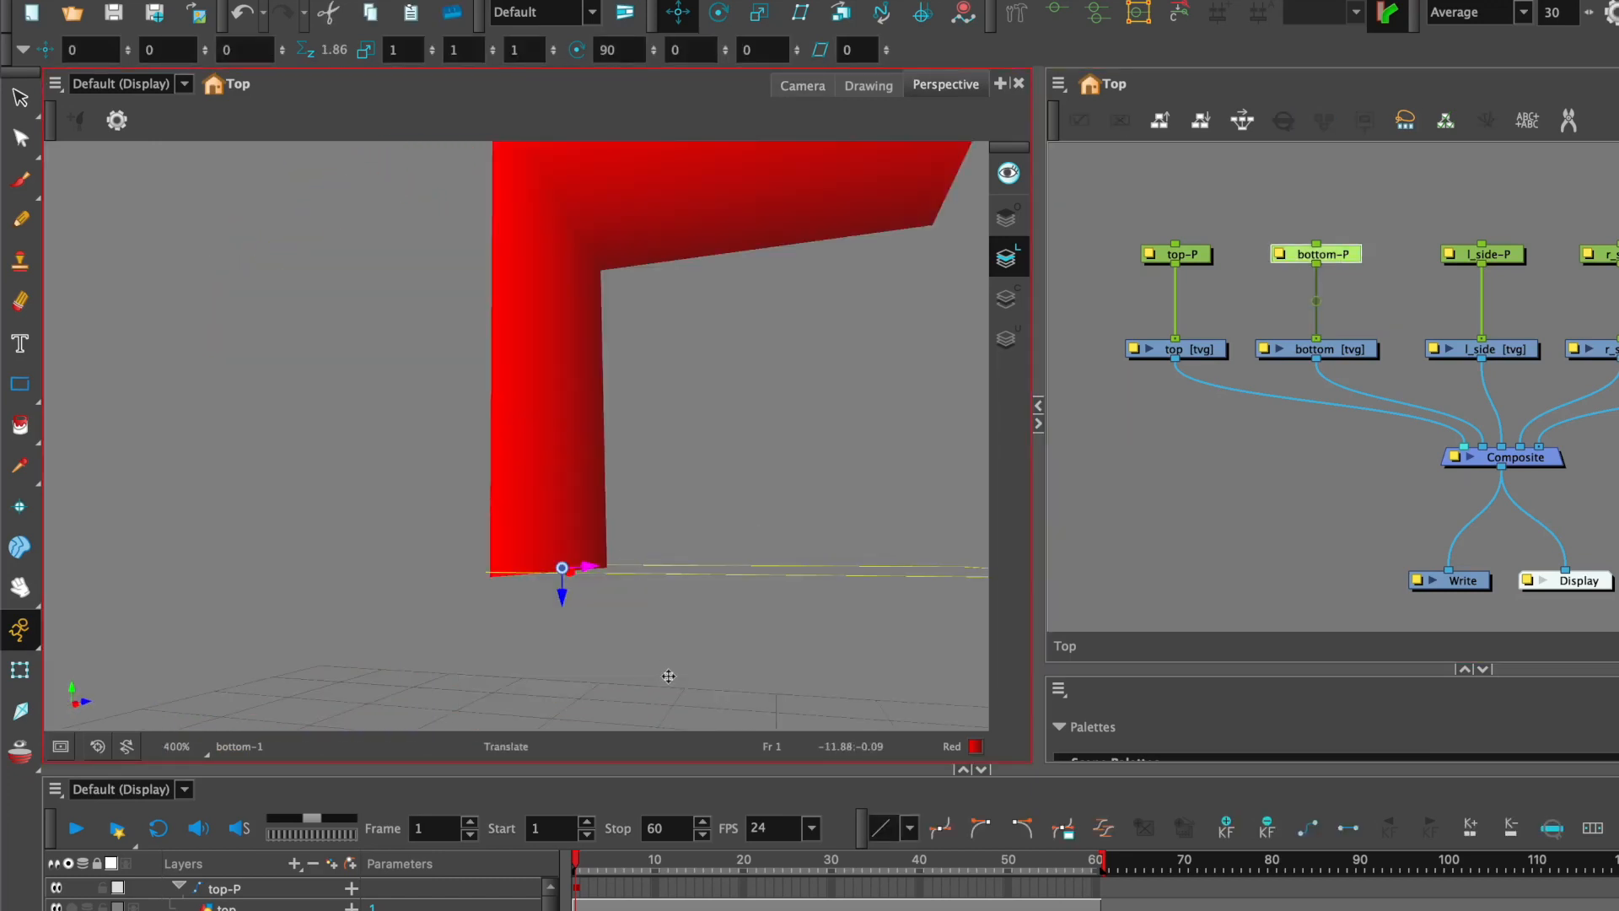
left_click_drag(561, 594, 561, 598)
left_click(802, 85)
left_click(1417, 226)
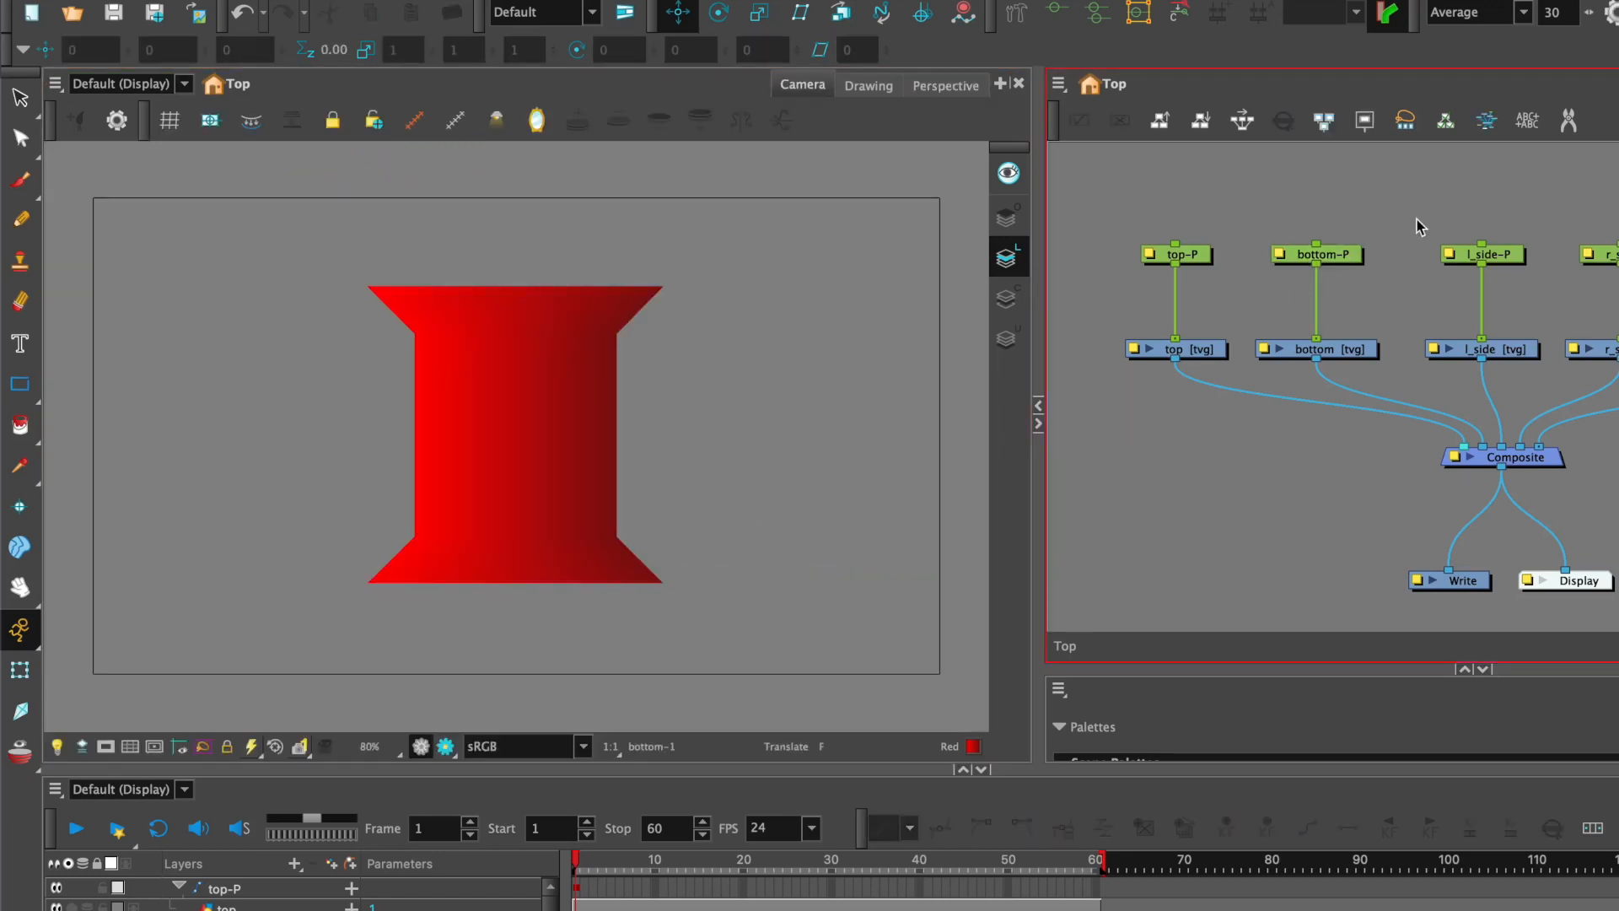
- Enable 3D on the l_side-P peg and set its Y rotation to -90
left_click(1512, 265)
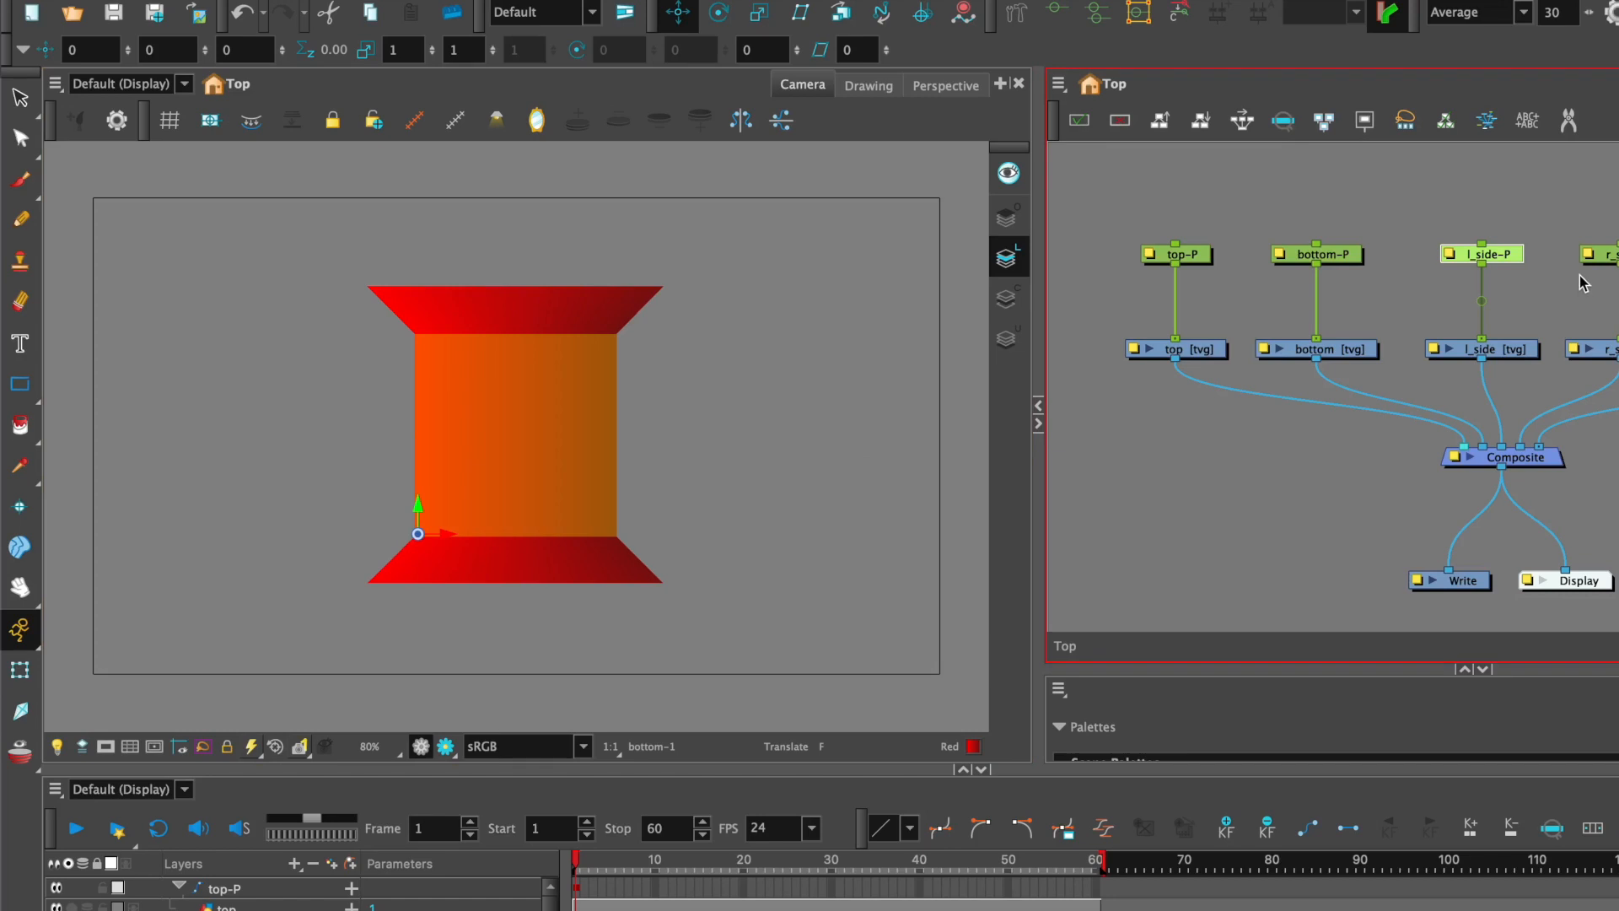
double_click(1451, 262)
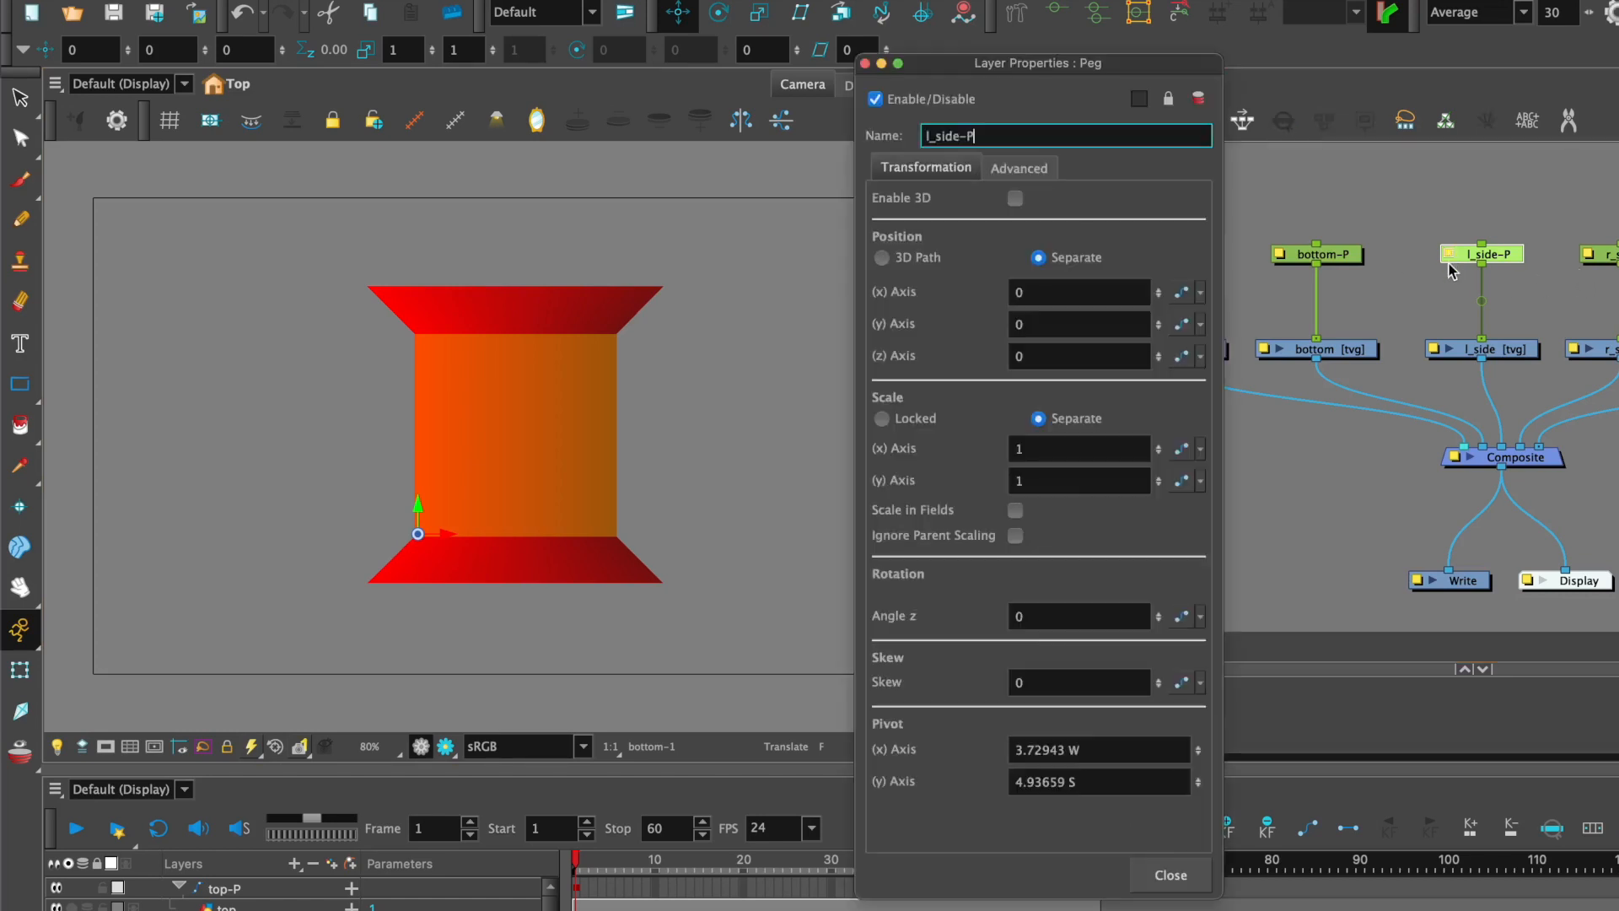
left_click(1015, 198)
key("Escape")
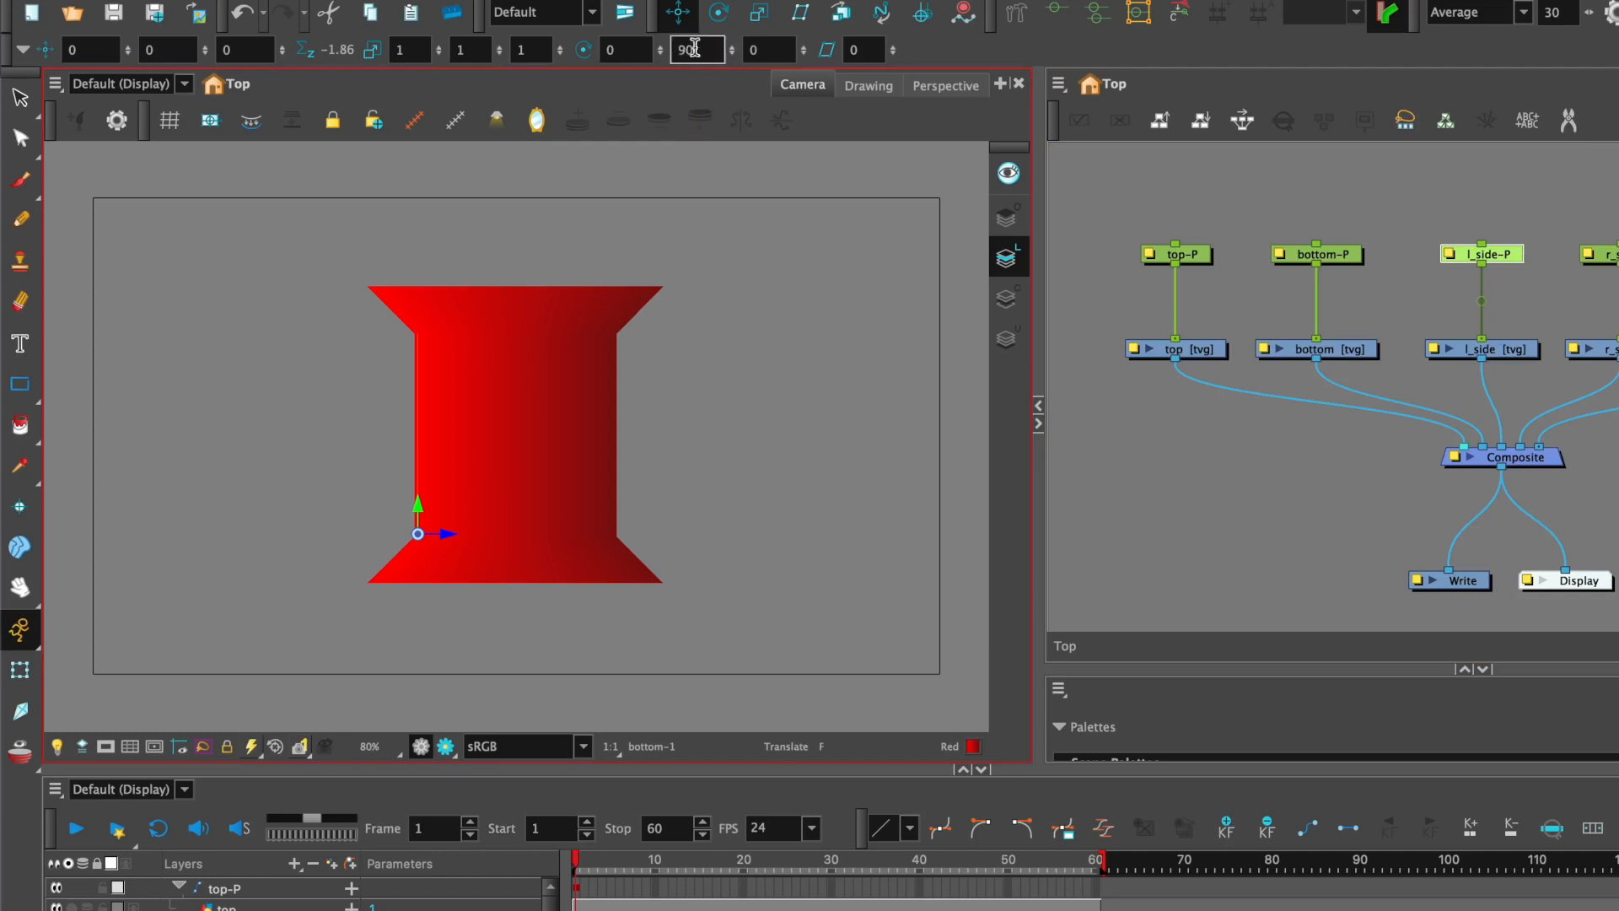
left_click(692, 52)
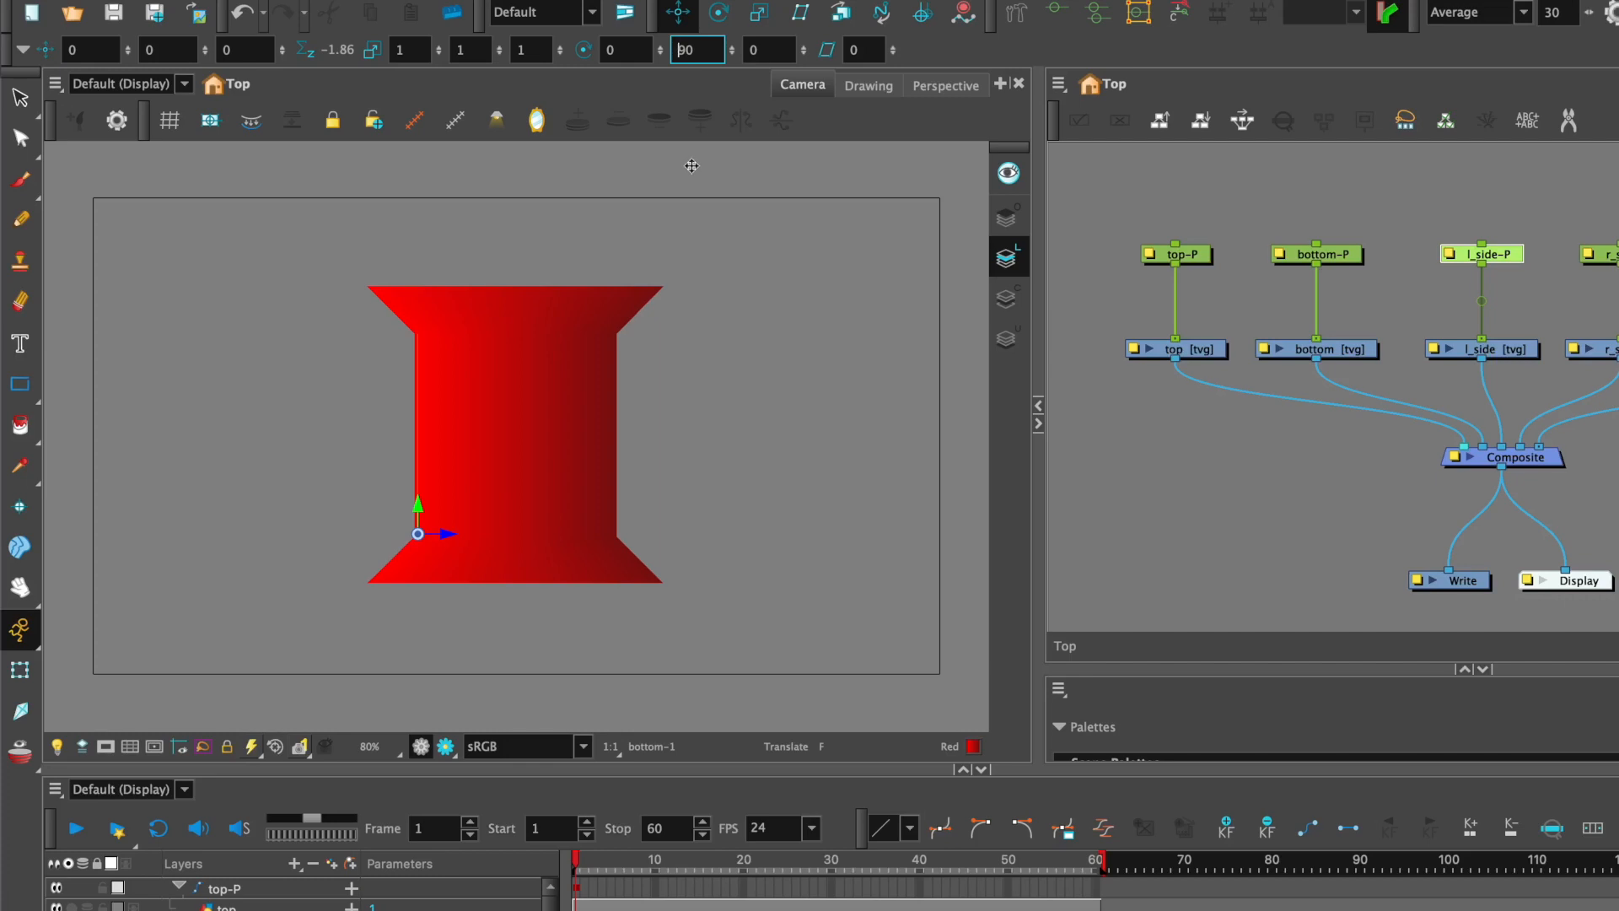
type("-")
key("Return")
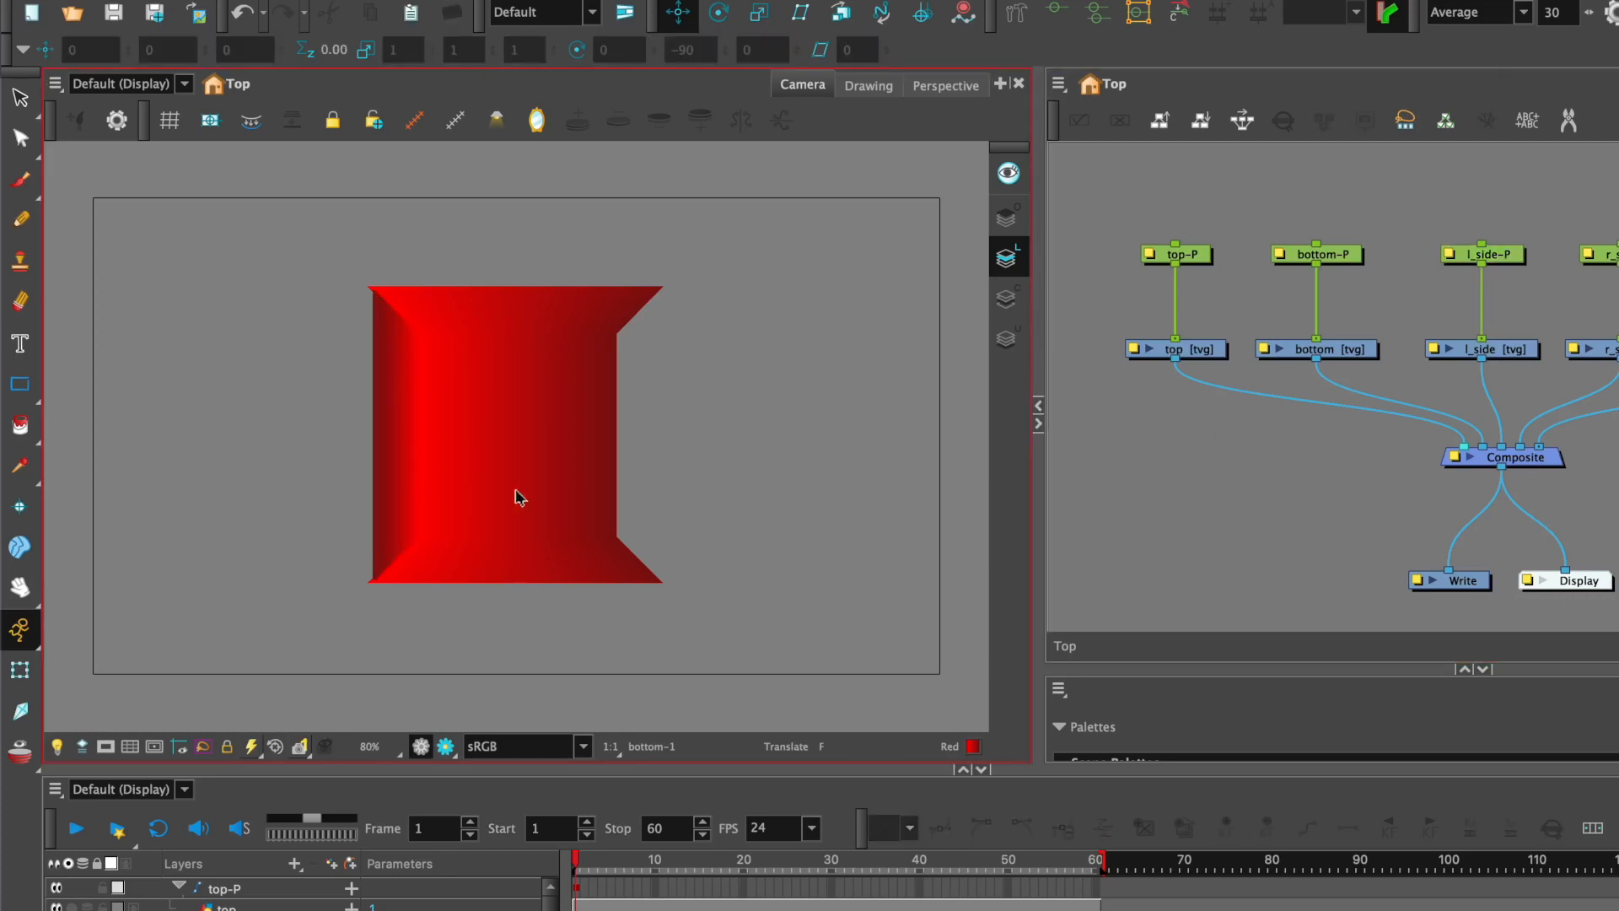
- Translate the l_side-P peg to about 0.1422 W and 0.0126 F to close the gap at the box's left edge
left_click(958, 88)
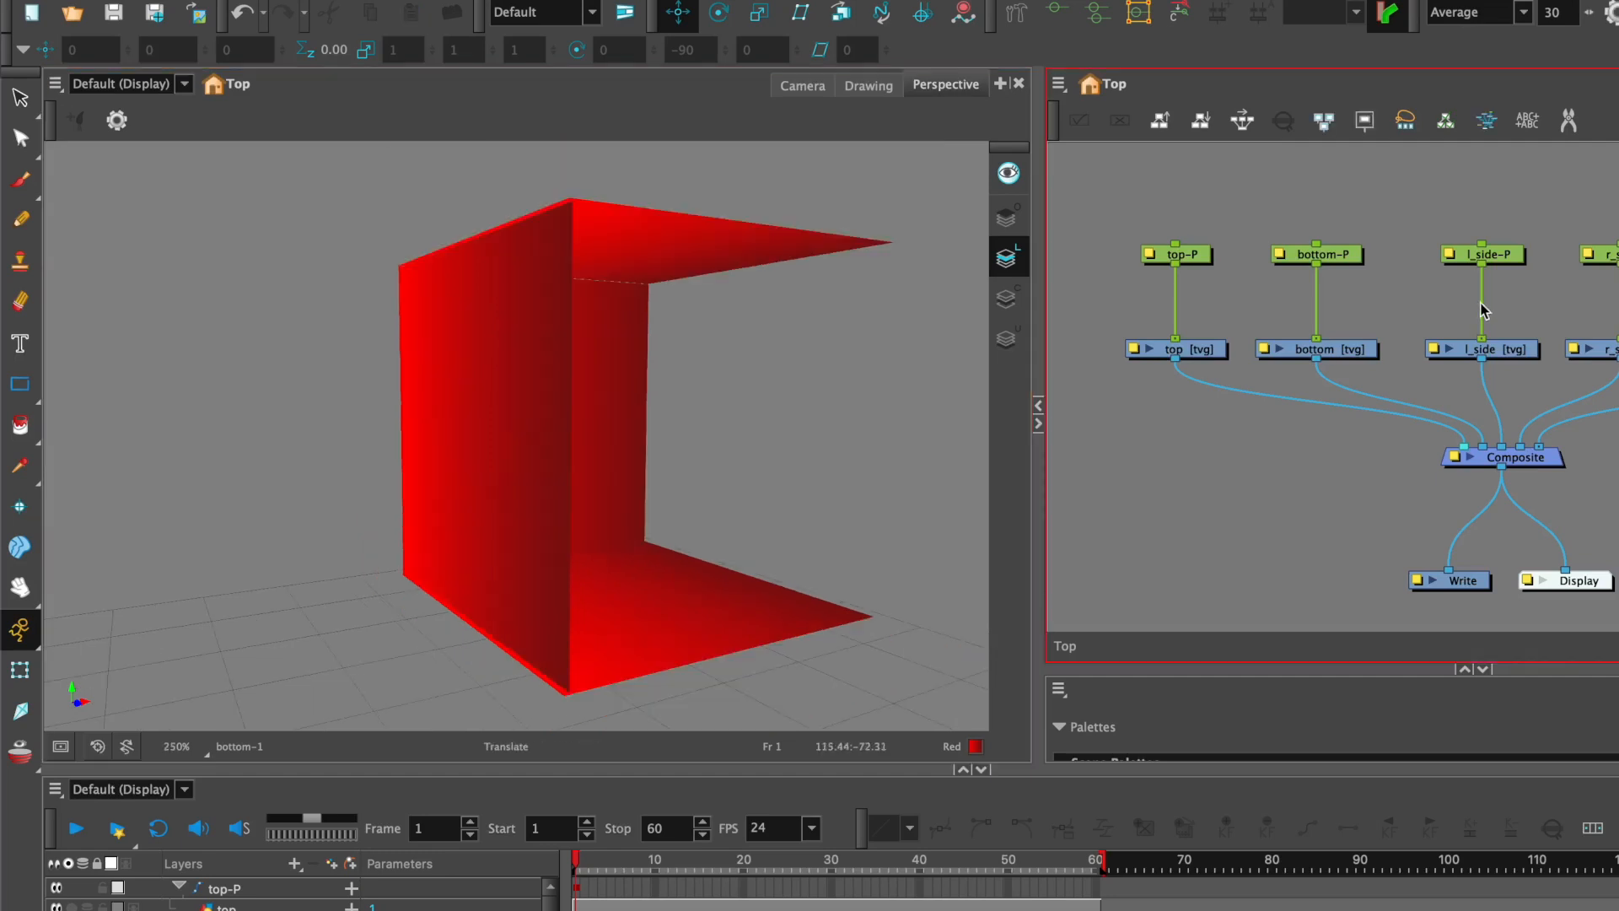
left_click(1508, 257)
left_click(679, 11)
left_click_drag(391, 572, 387, 567)
left_click_drag(683, 427, 637, 440)
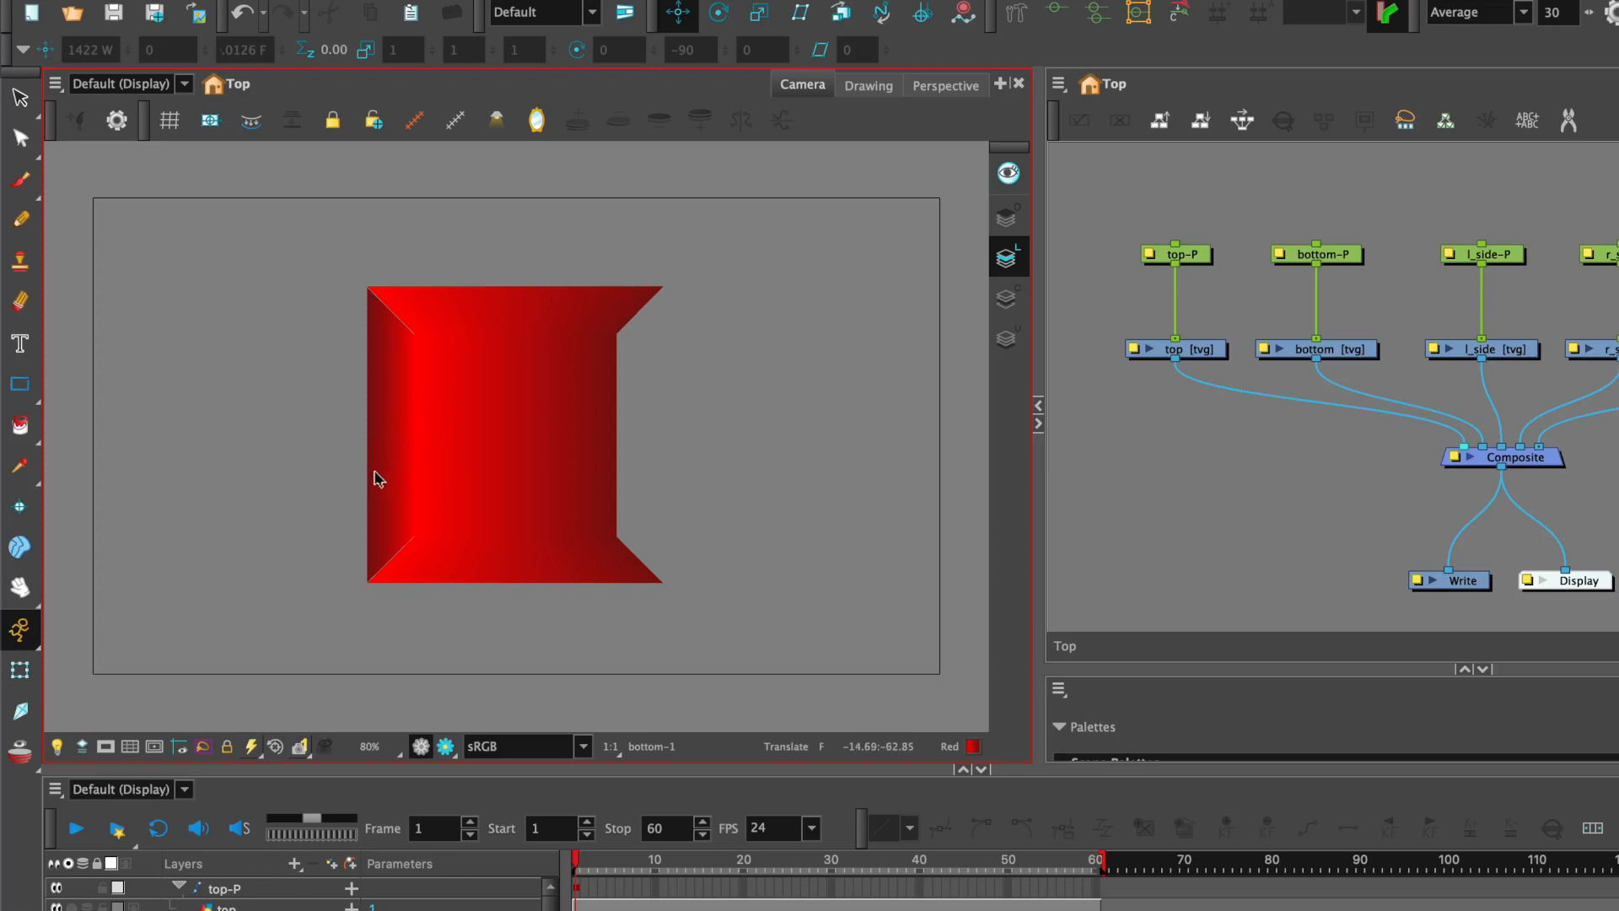
- Reverse the gradient on the l_side drawing so its dark end lies at the square's left edge
left_click(1522, 357)
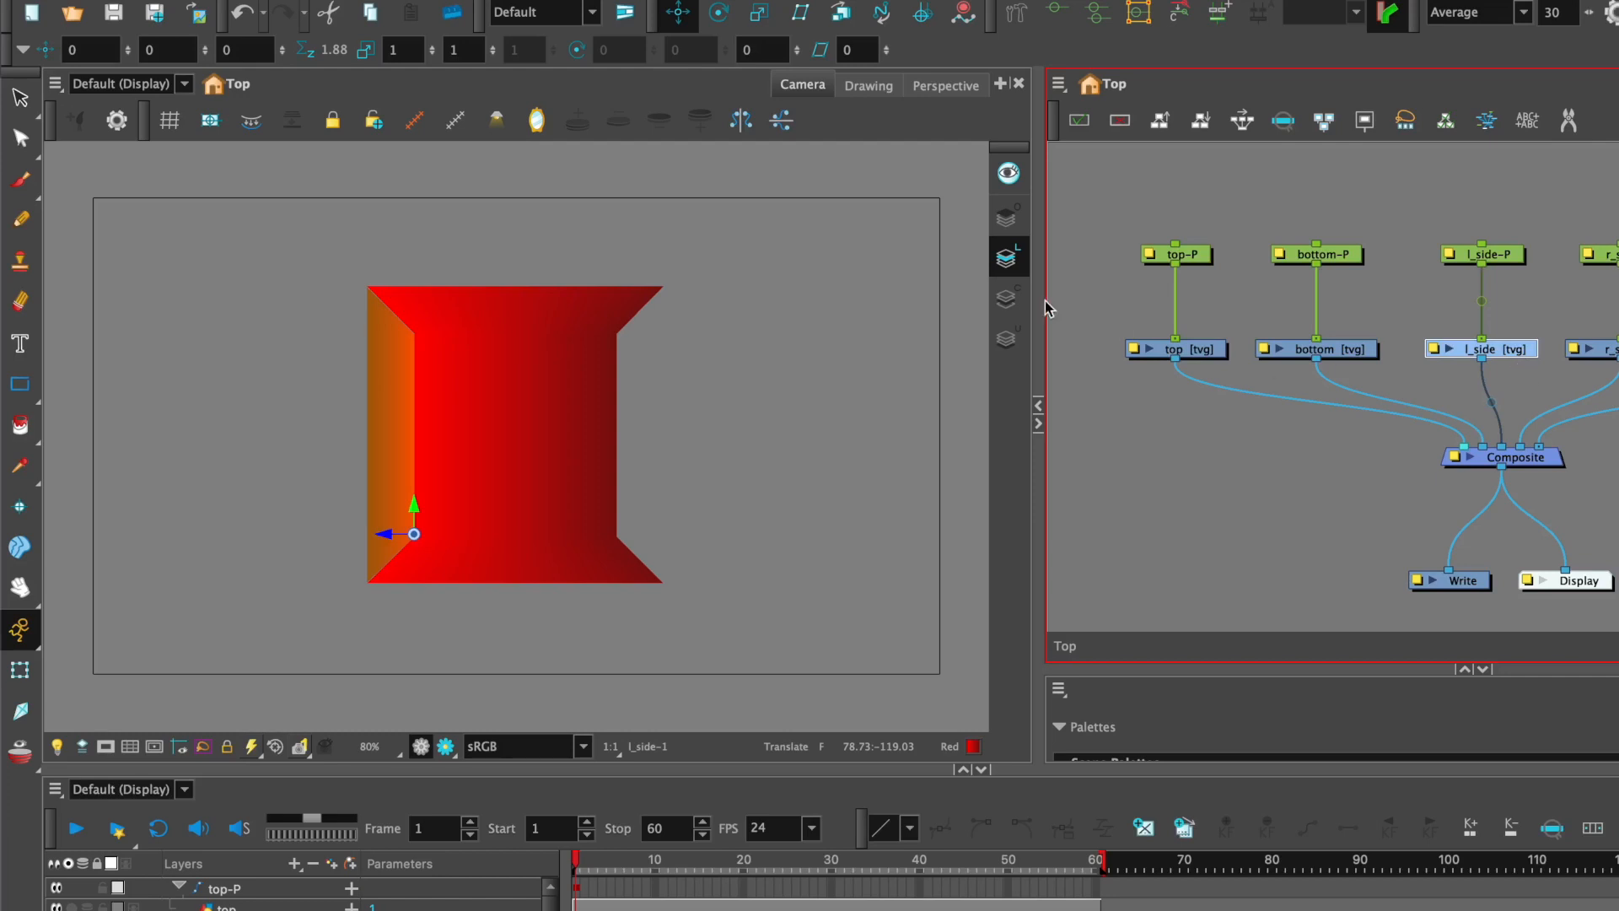
left_click(868, 85)
left_click(1004, 298)
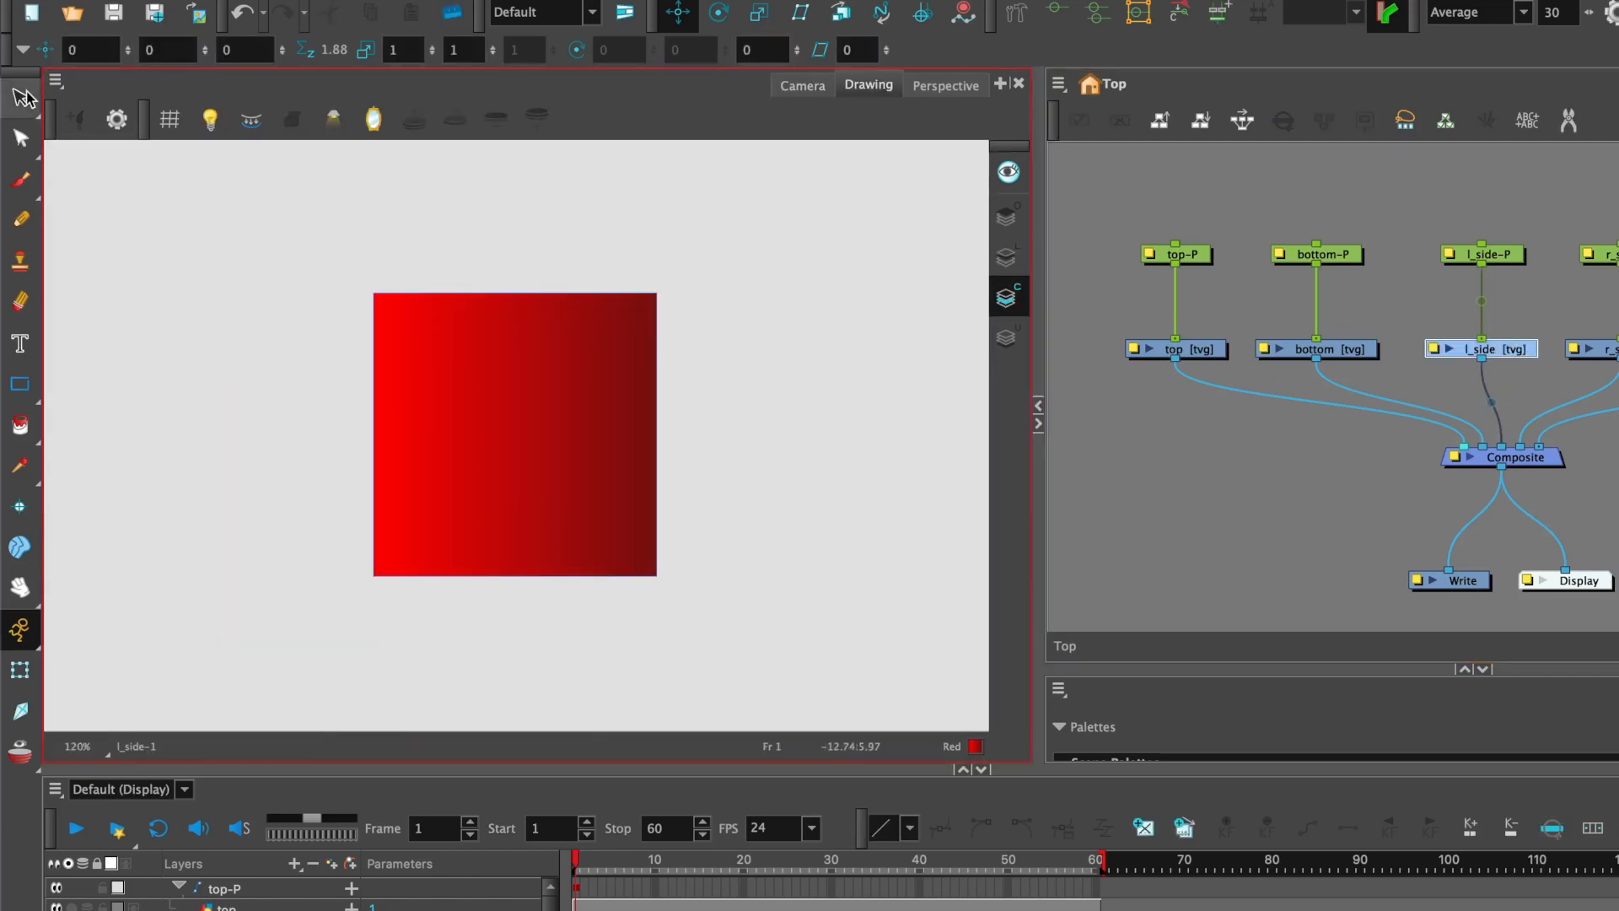
left_click(21, 137)
left_click(148, 270)
left_click(569, 472)
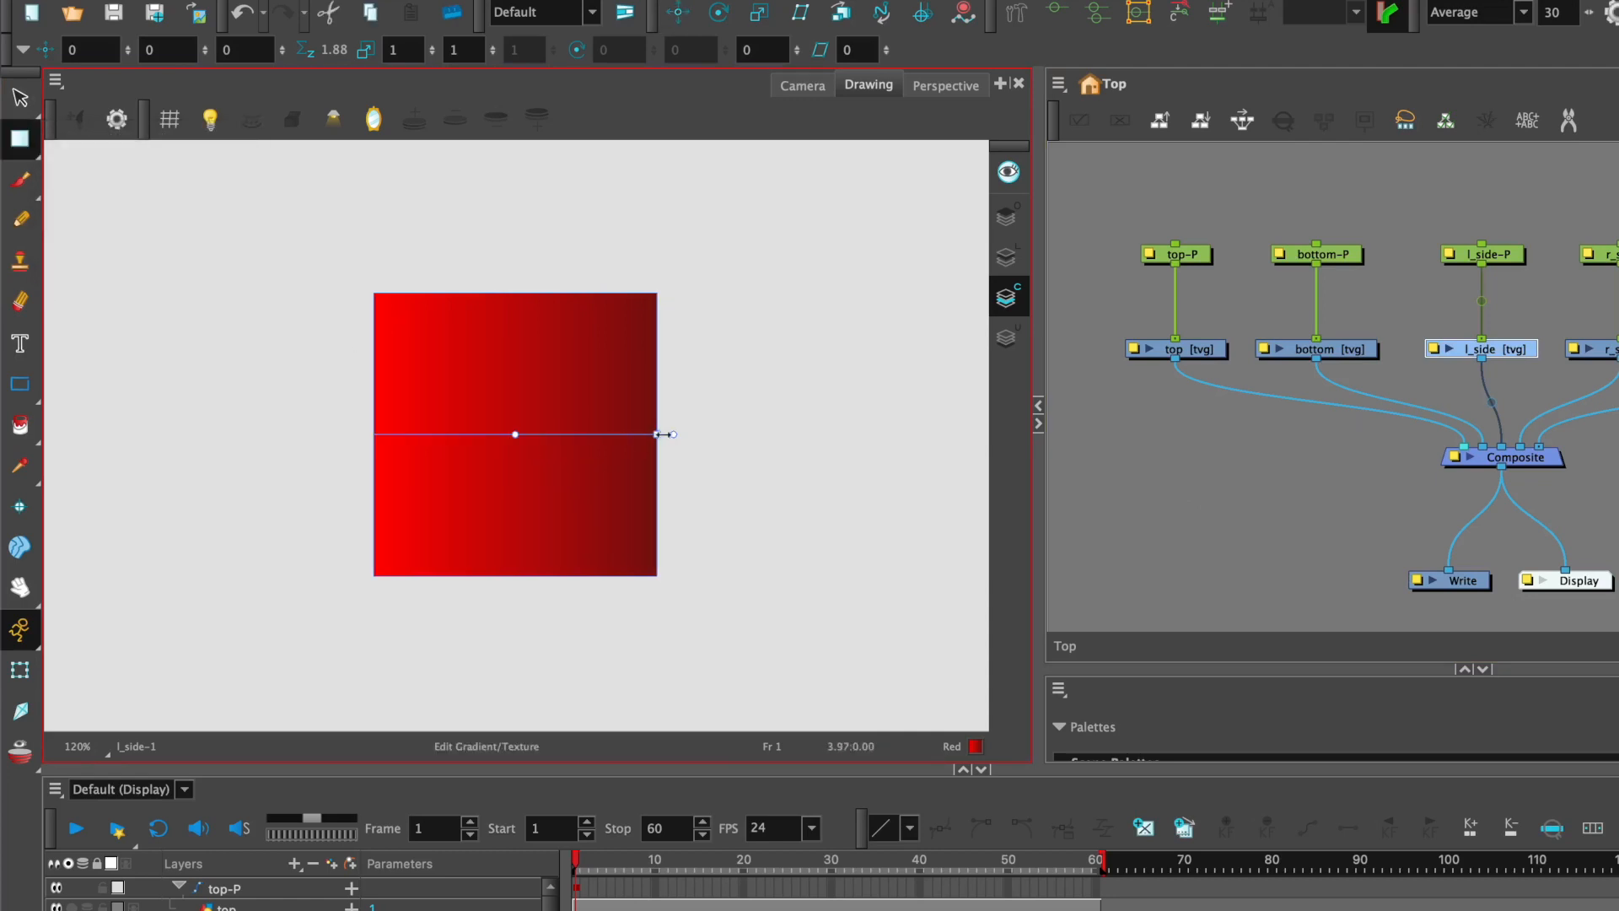
left_click_drag(681, 432, 358, 434)
left_click(945, 85)
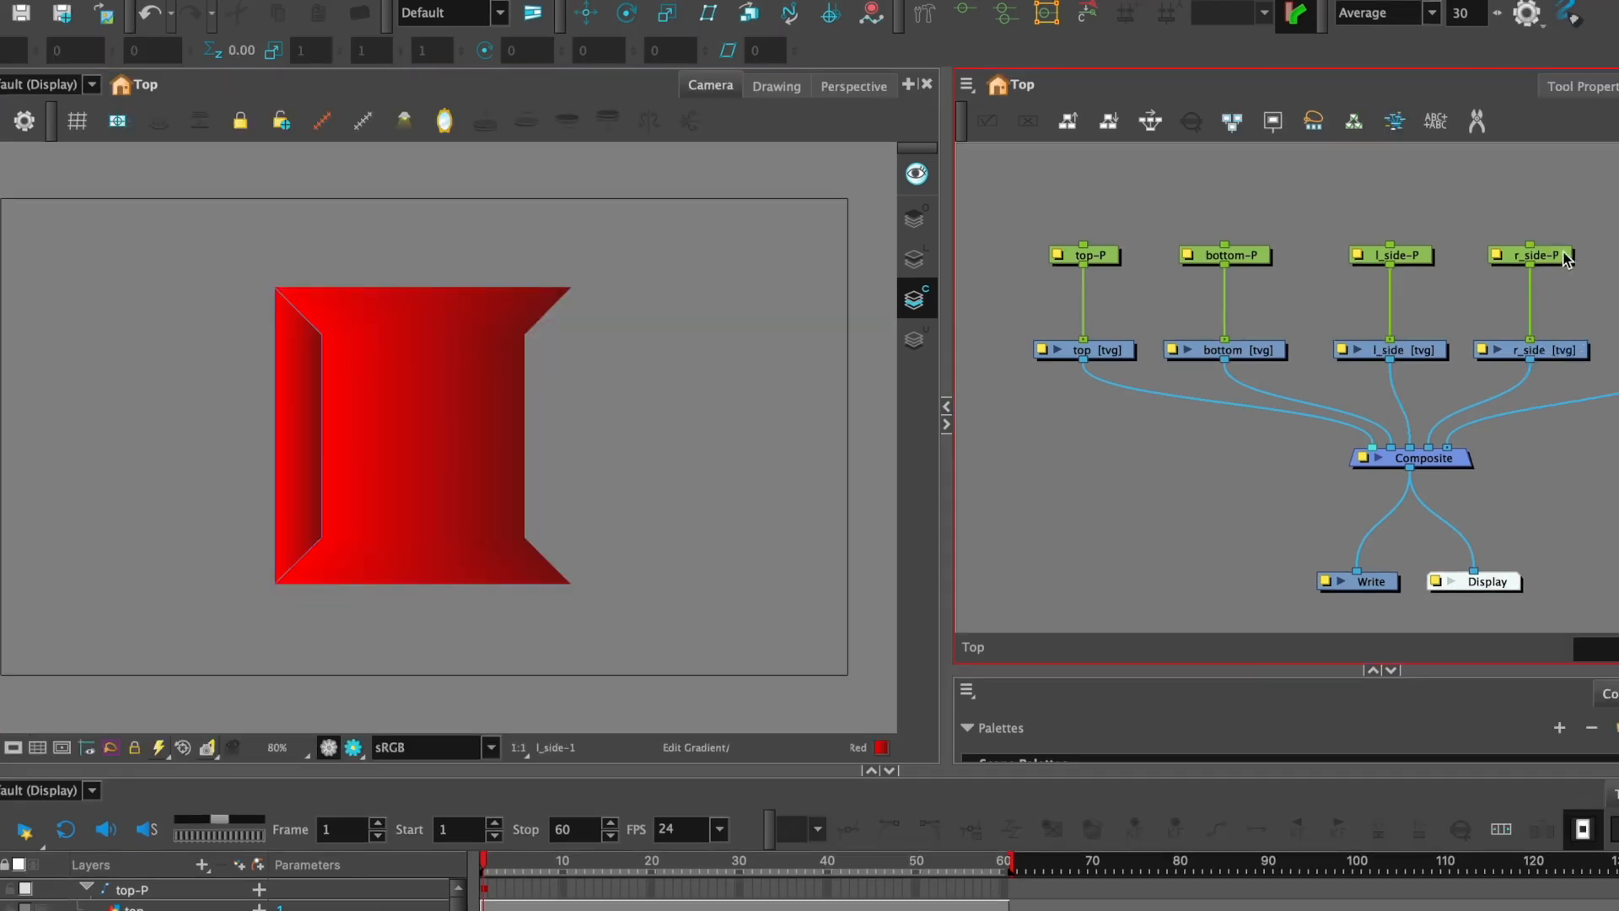
- Enable 3D on the r_side-P peg and set its Y rotation to 90
left_click(1562, 255)
left_click(1496, 255)
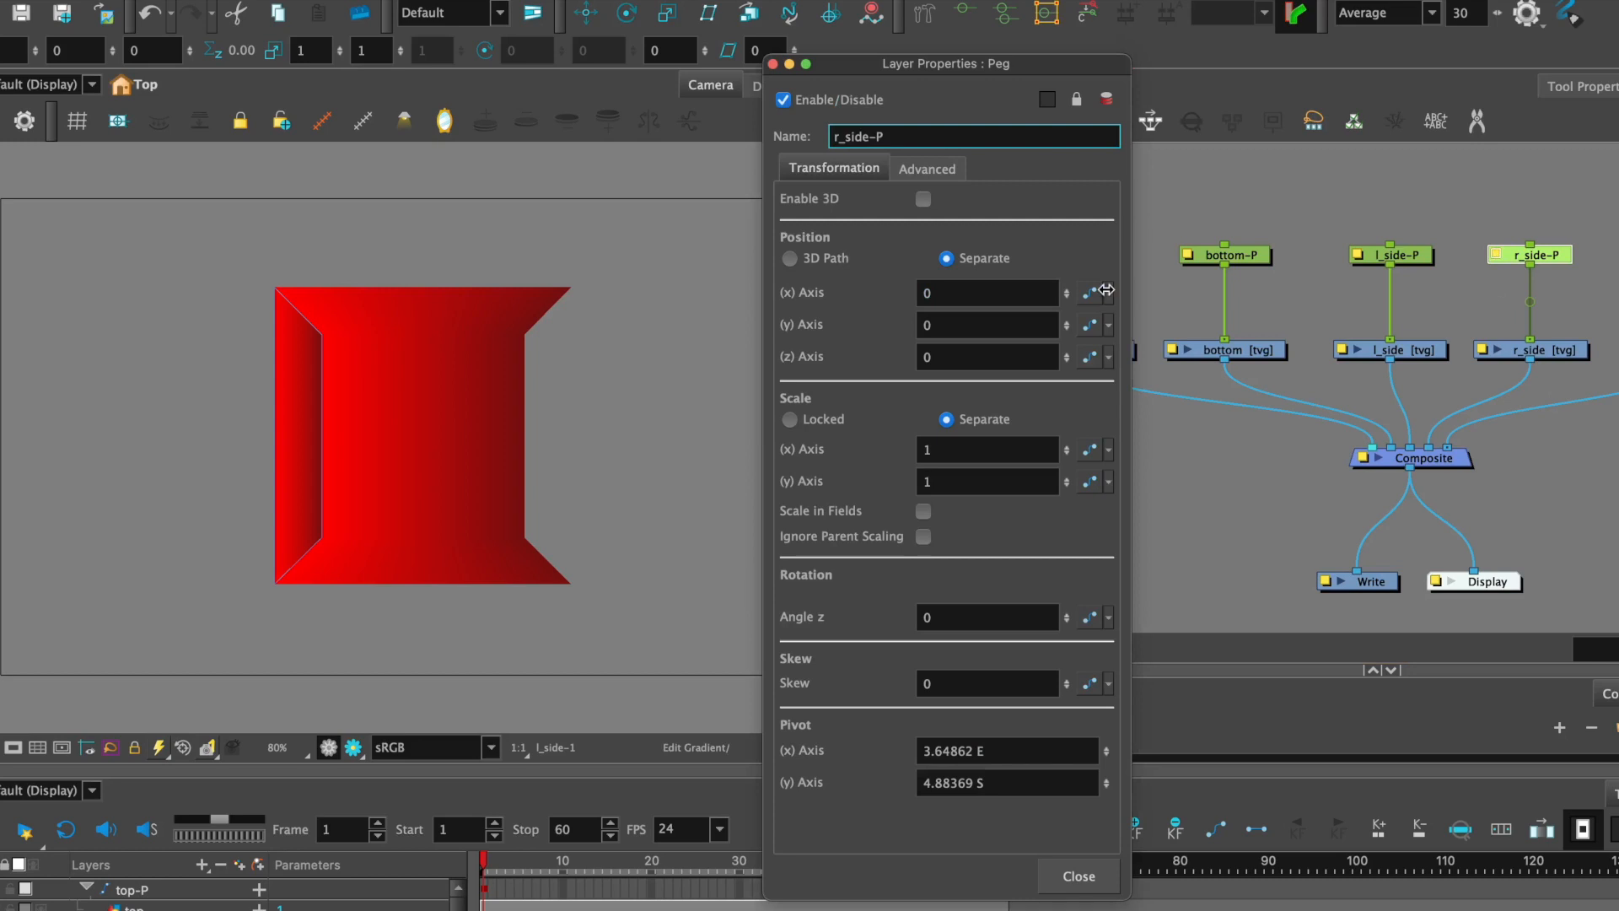
left_click(922, 198)
left_click(1079, 876)
left_click(603, 52)
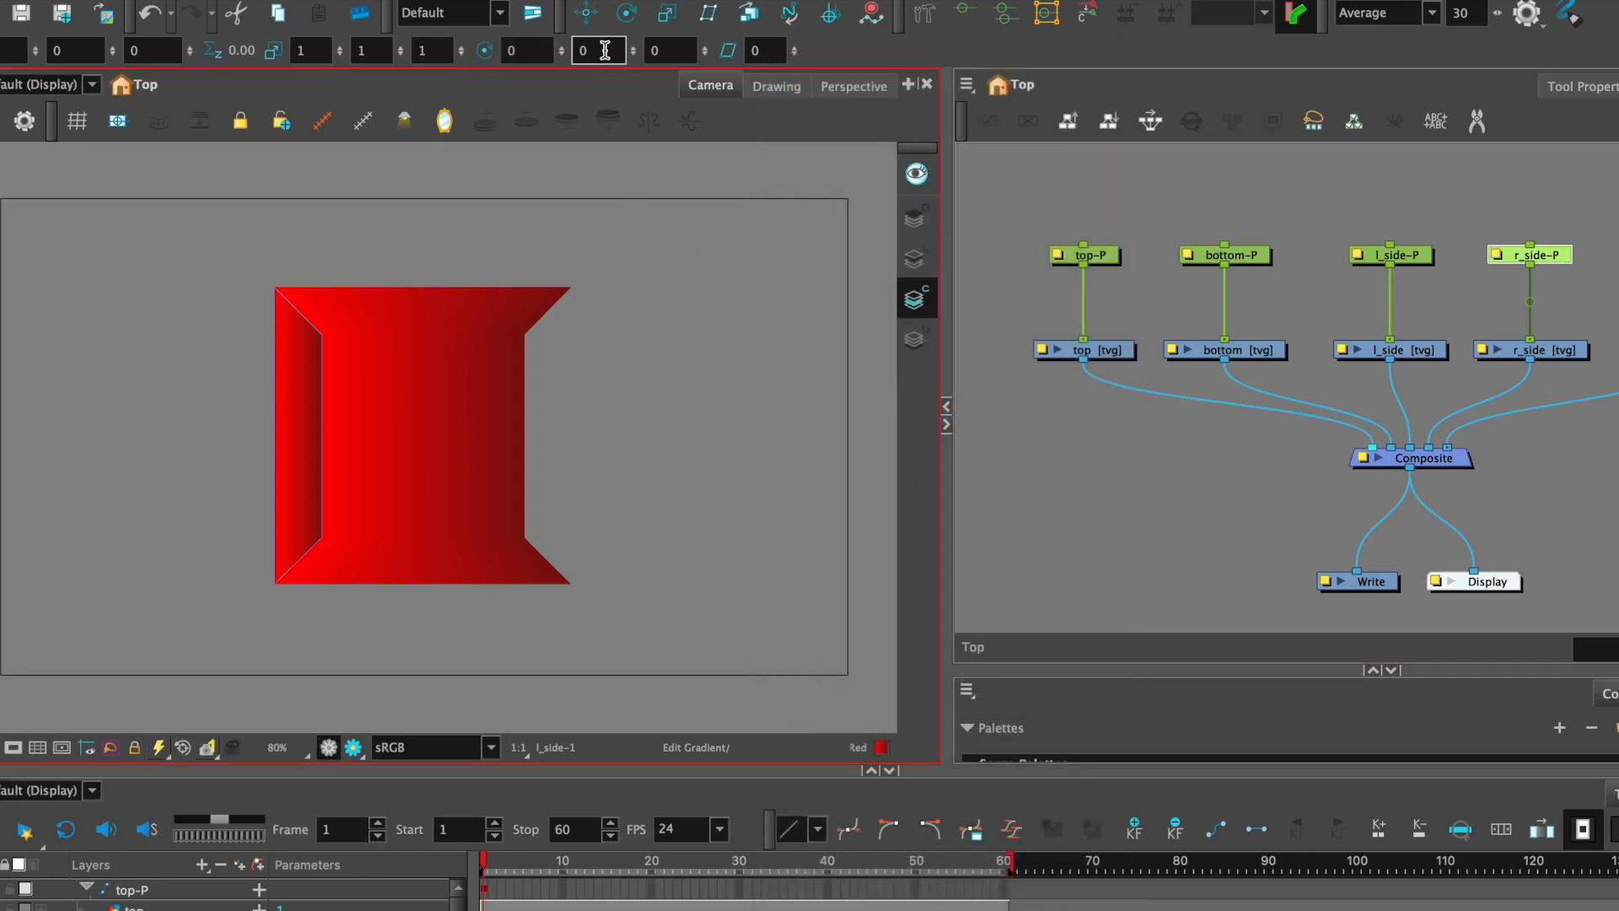
double_click(609, 53)
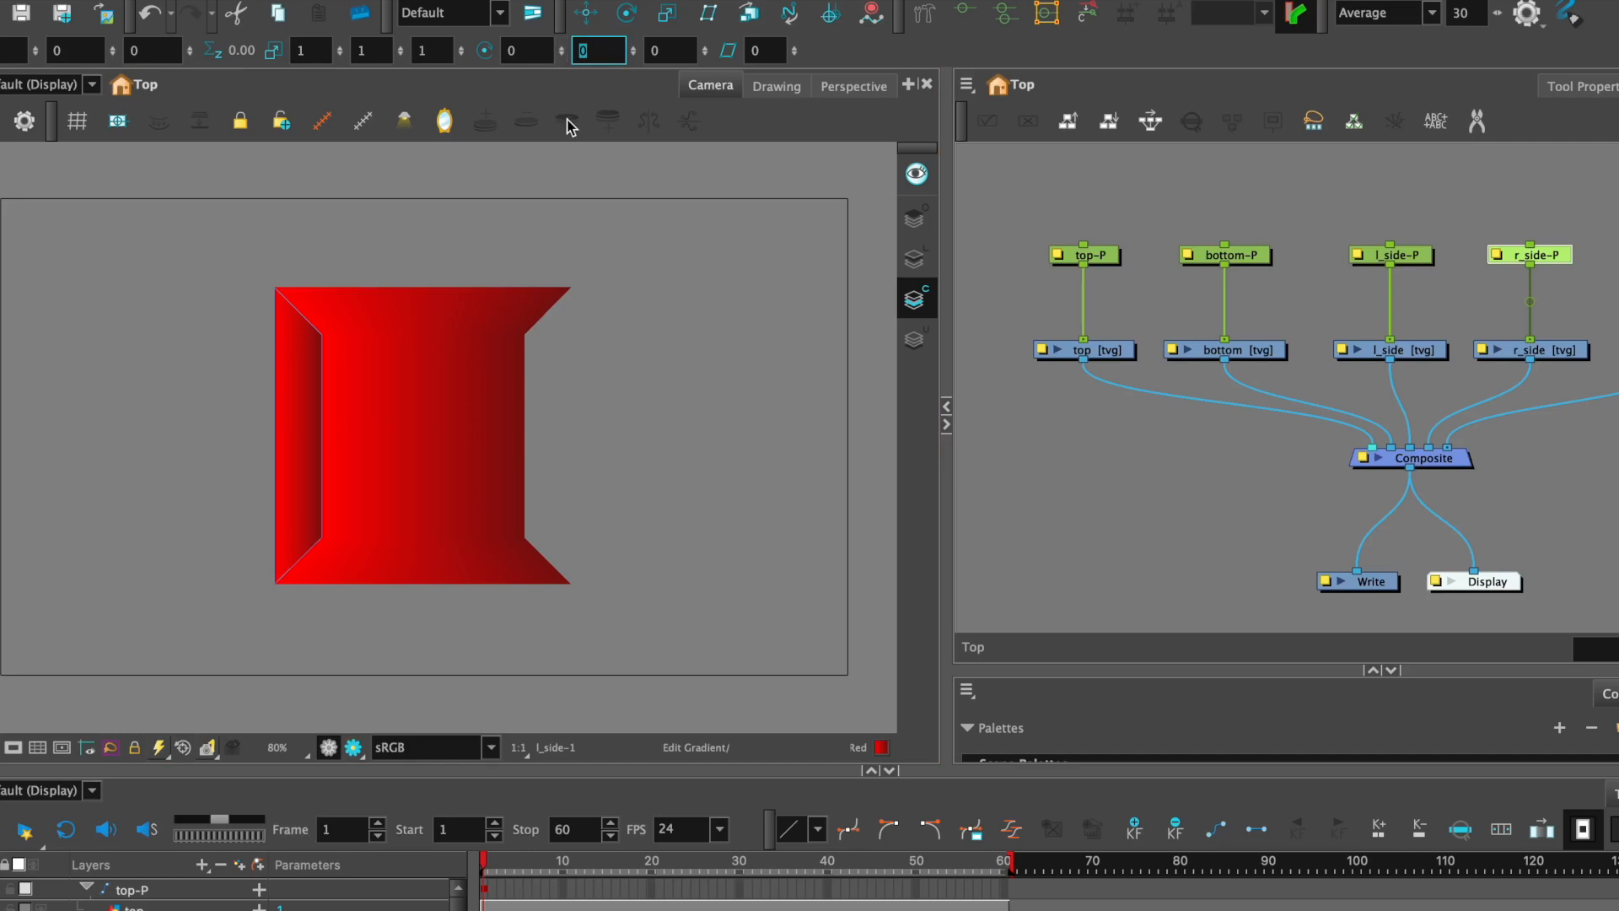
type("90")
key("Return")
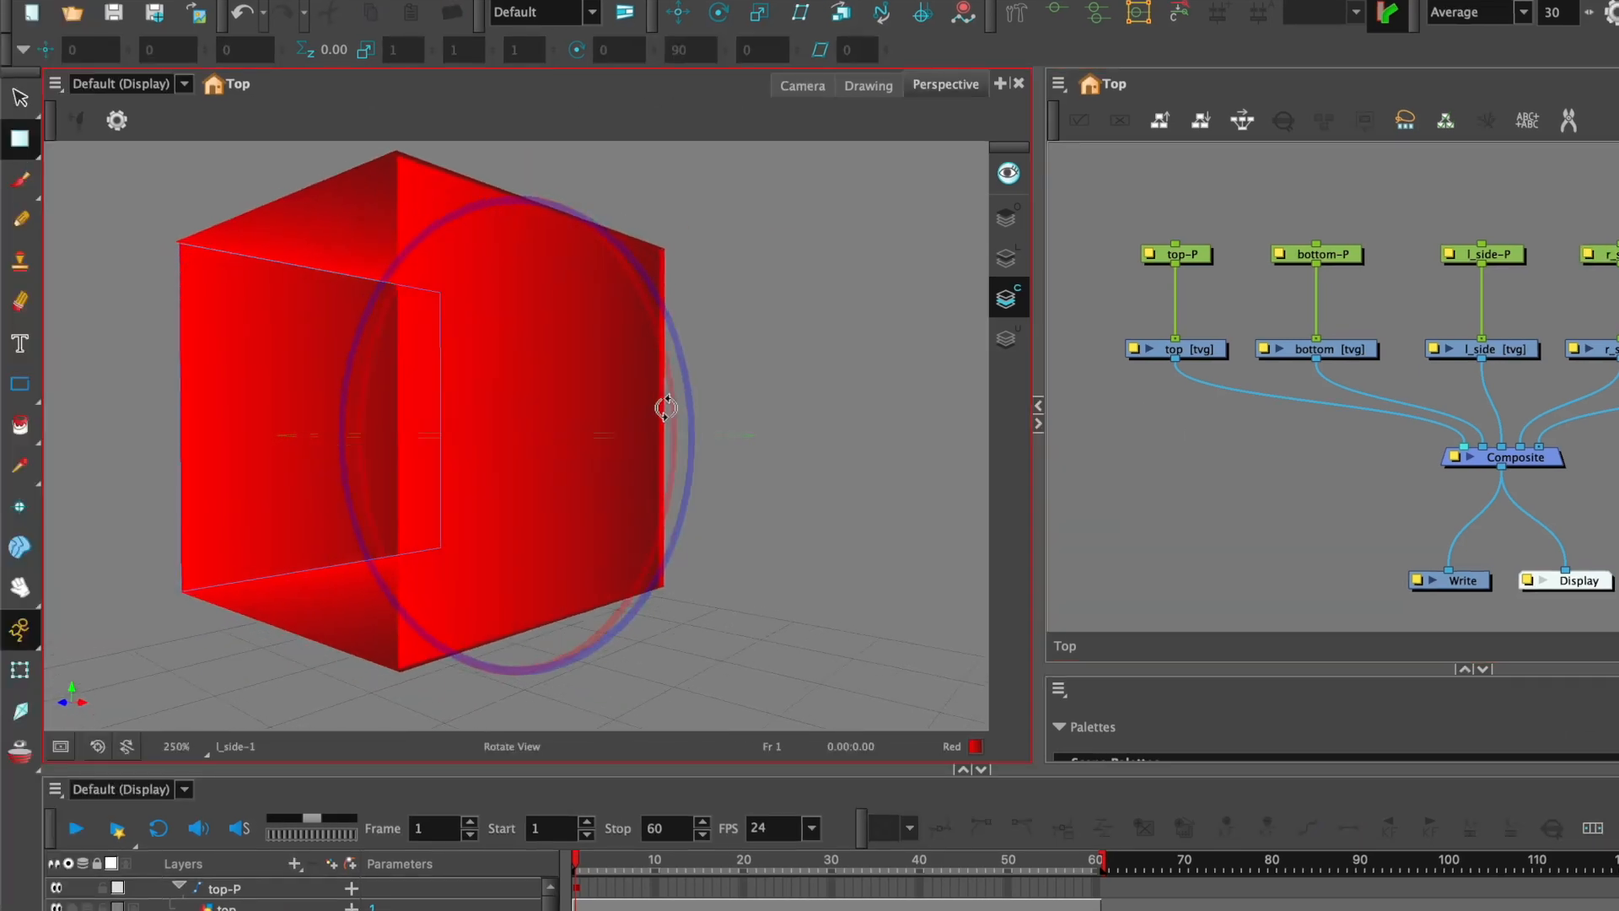
- Translate the r_side-P peg to about 0.1465 E, 0.004 S and 0.0053 B to align the right side with the box
left_click_drag(665, 407, 666, 416)
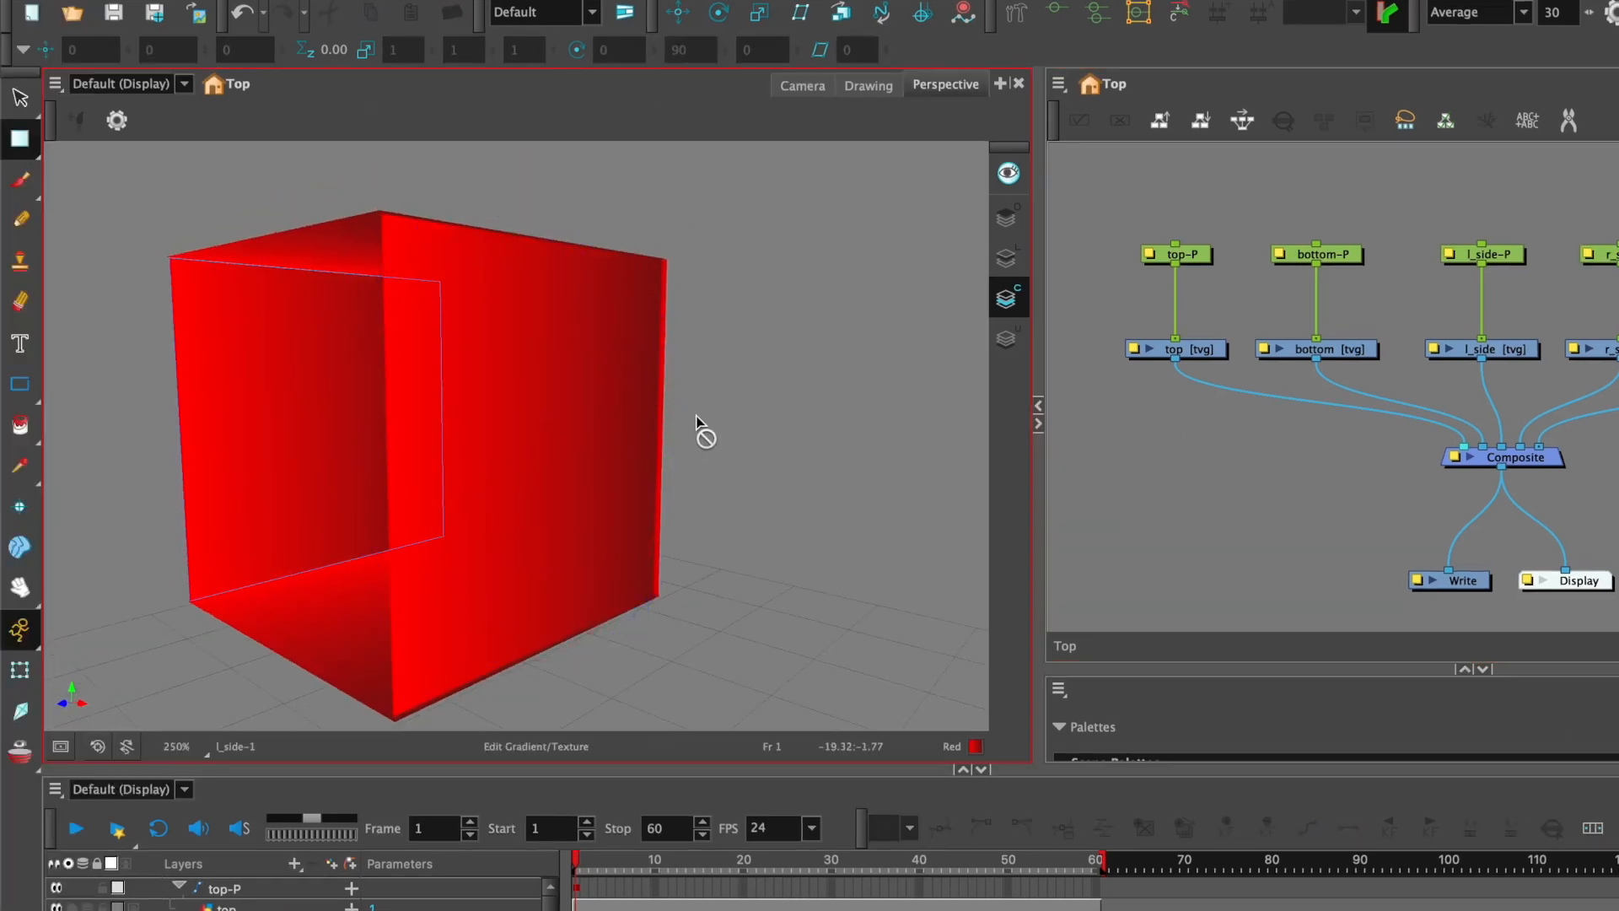
key("alt+super")
mouse_move(635, 413)
left_mouse_down()
mouse_move(672, 416)
mouse_move(654, 427)
mouse_move(644, 412)
left_mouse_up()
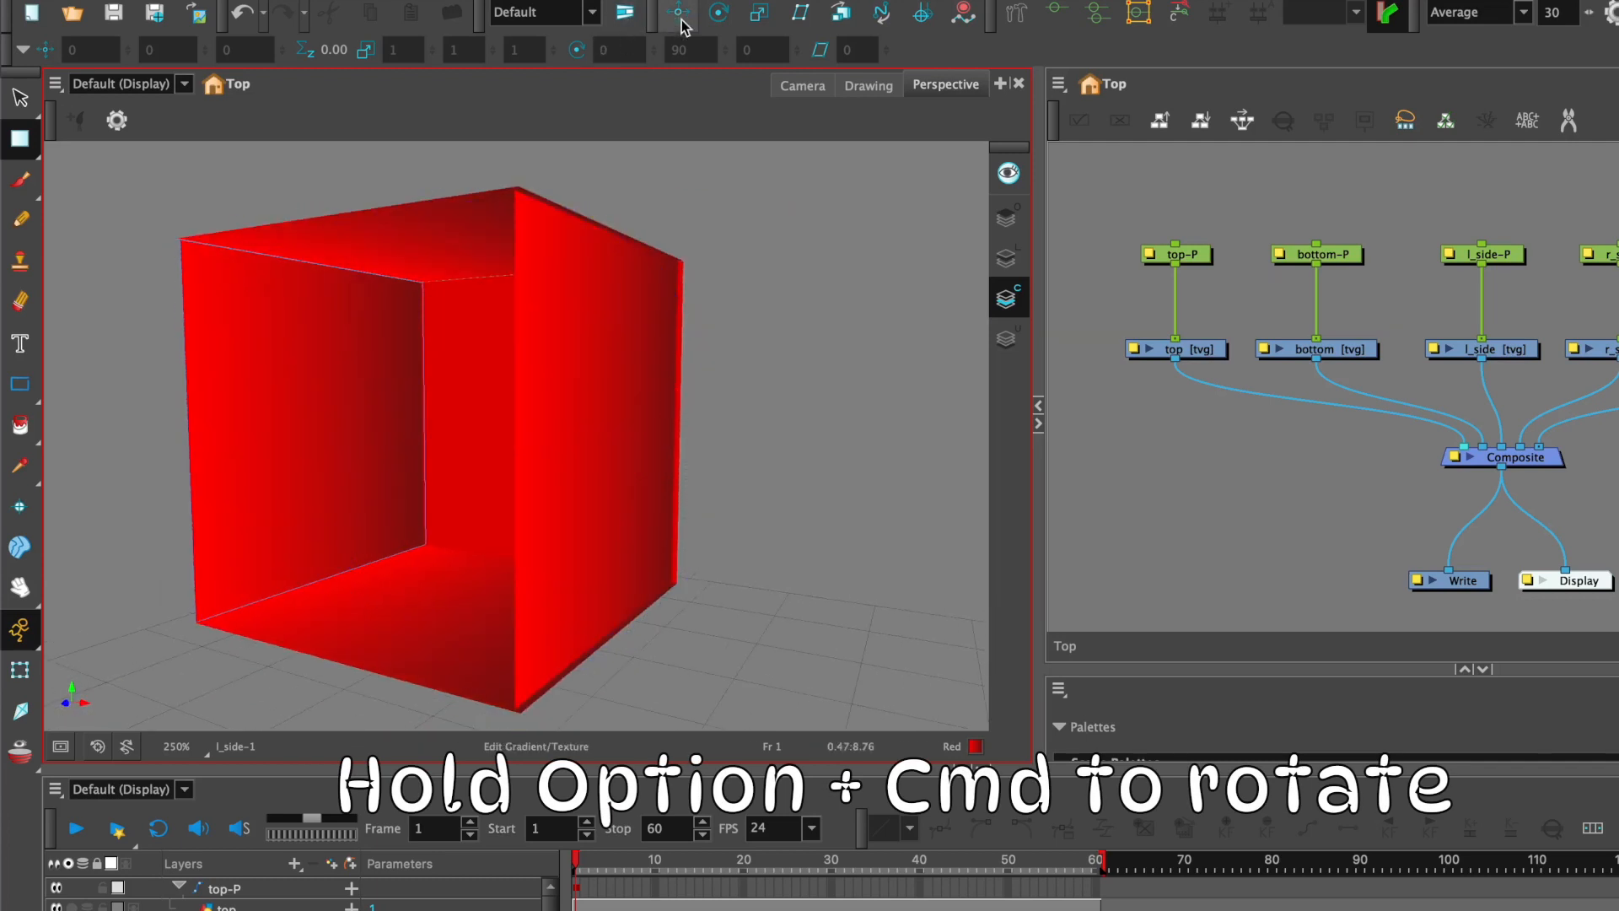
left_click(668, 559)
left_click_drag(695, 588, 708, 589)
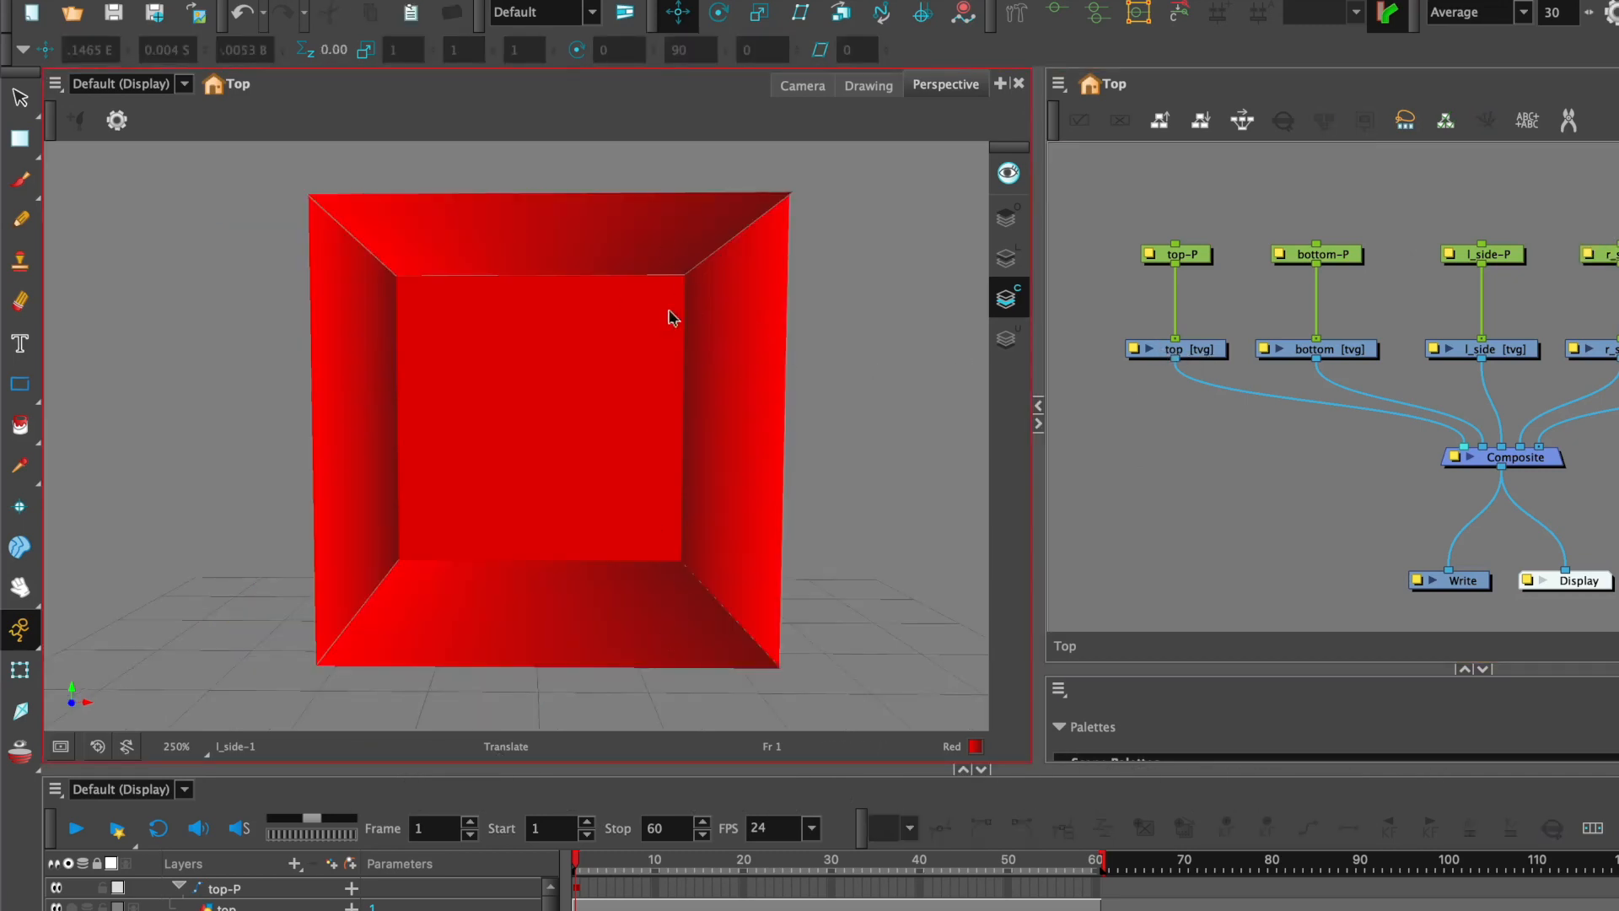
- Turn the gradient on the top drawing vertical, with its dark end at the square's upper edge
left_click(1204, 353)
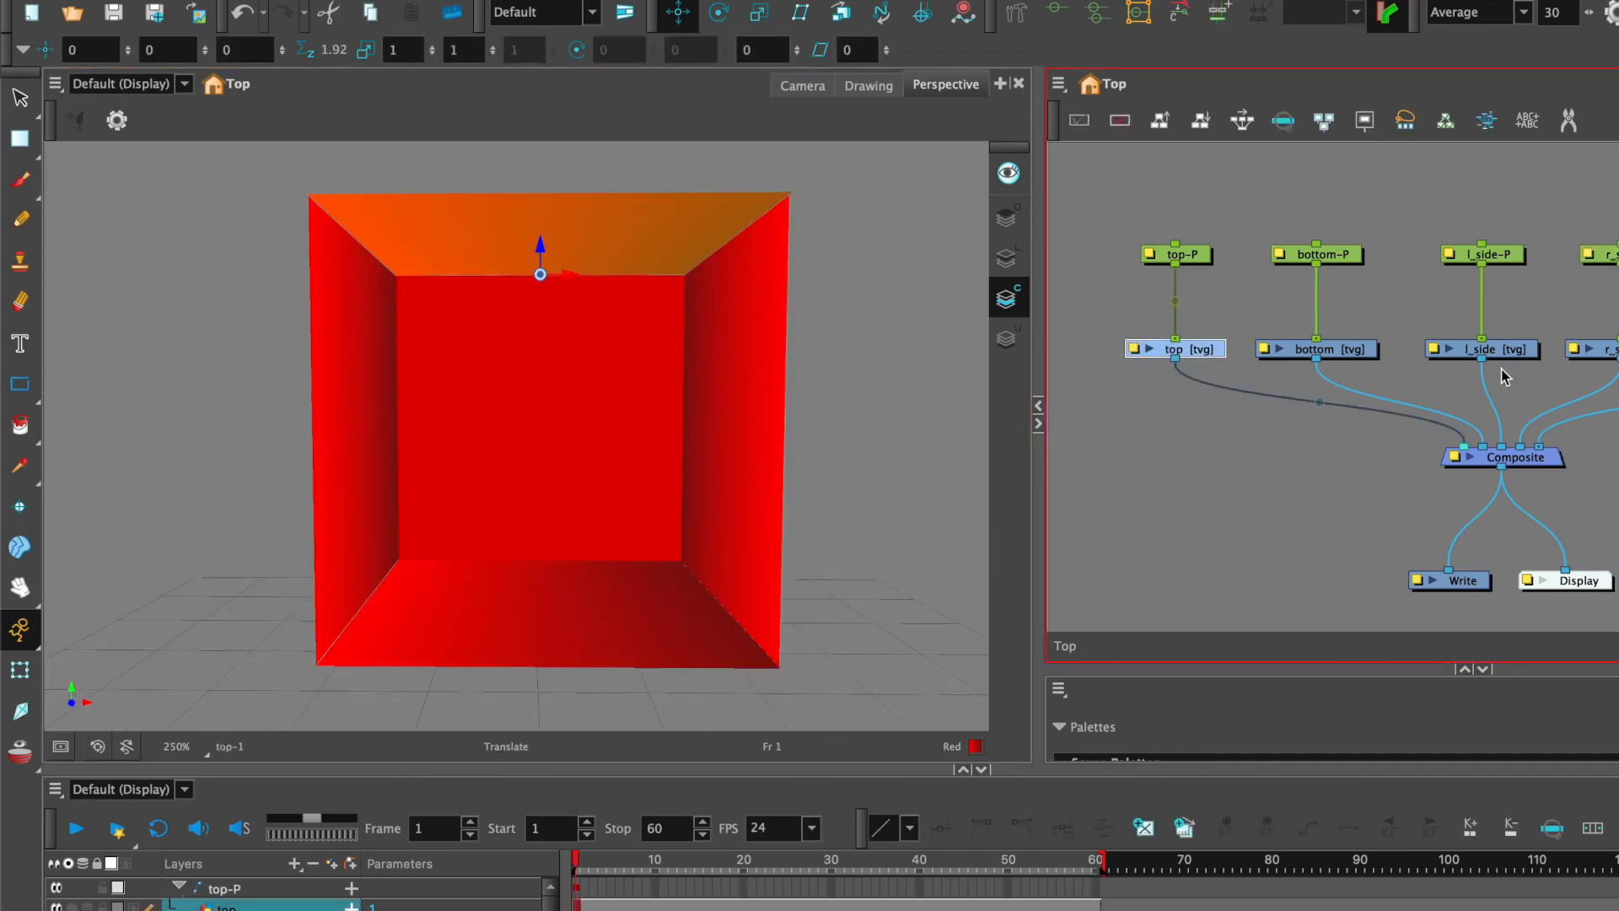
left_click(868, 86)
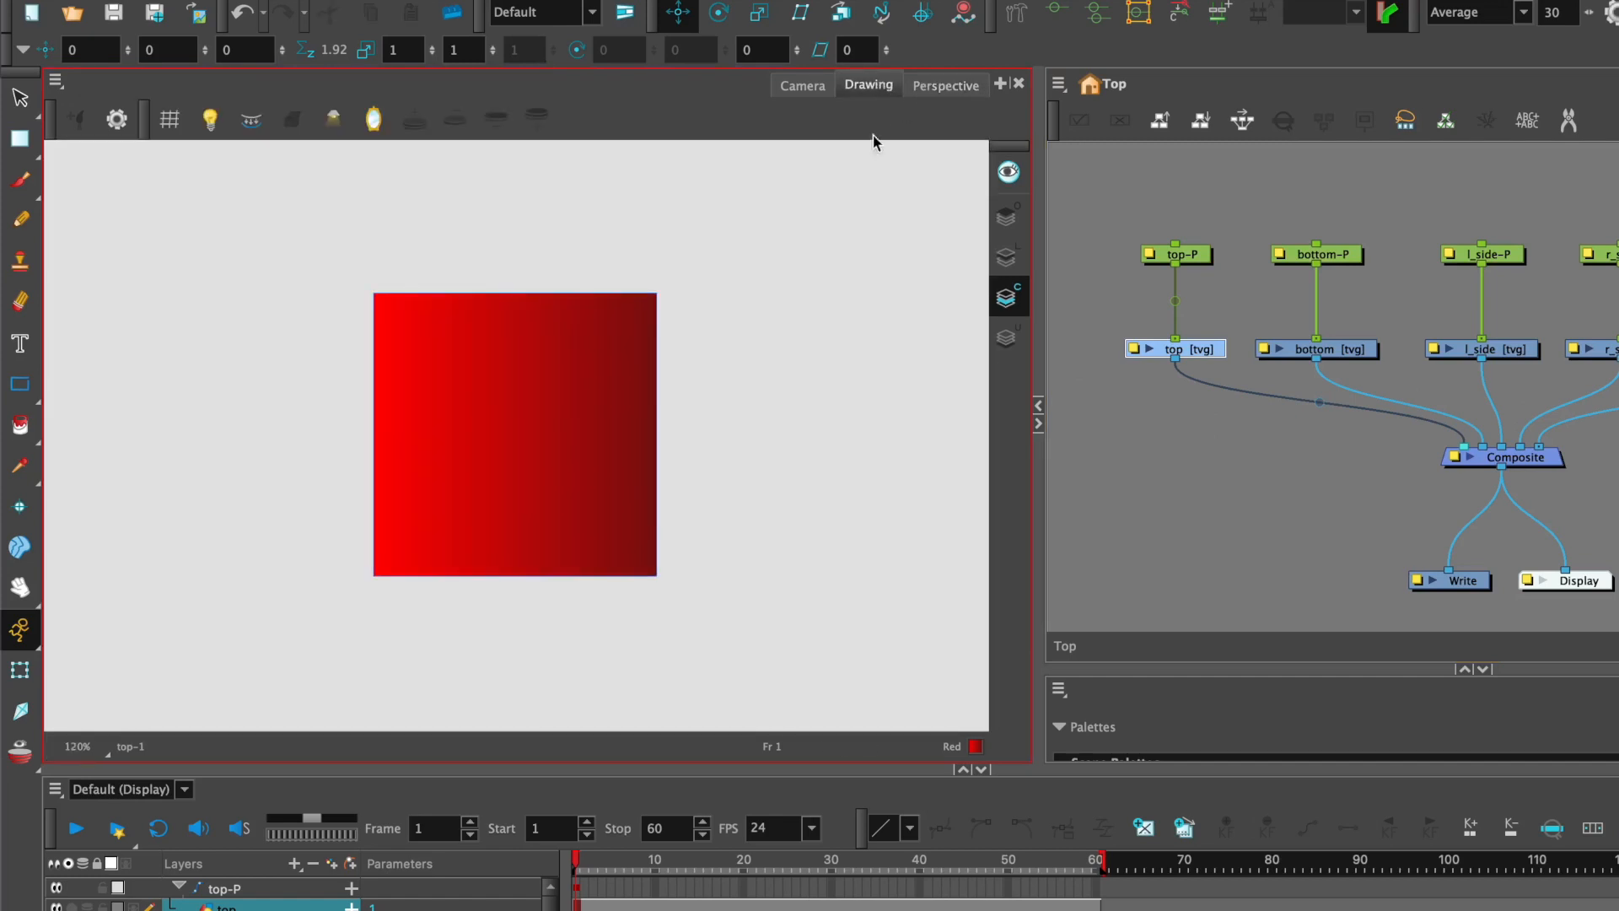
left_click(22, 142)
left_click(108, 267)
left_click(565, 493)
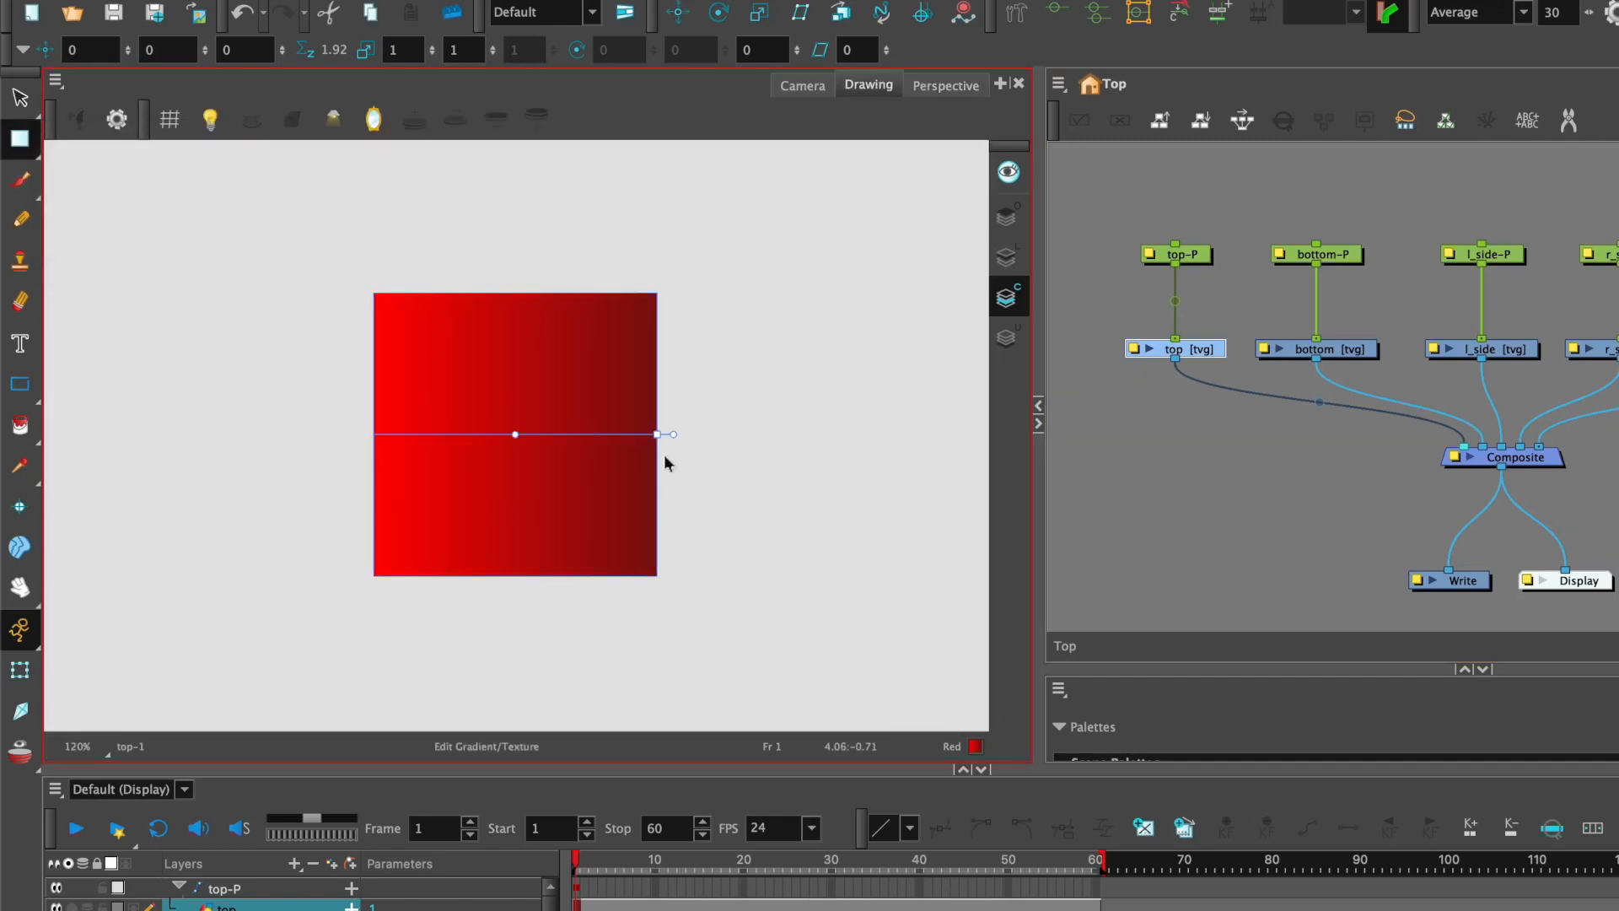
mouse_move(672, 434)
left_mouse_down()
mouse_move(557, 289)
mouse_move(513, 281)
left_mouse_up()
left_click(945, 85)
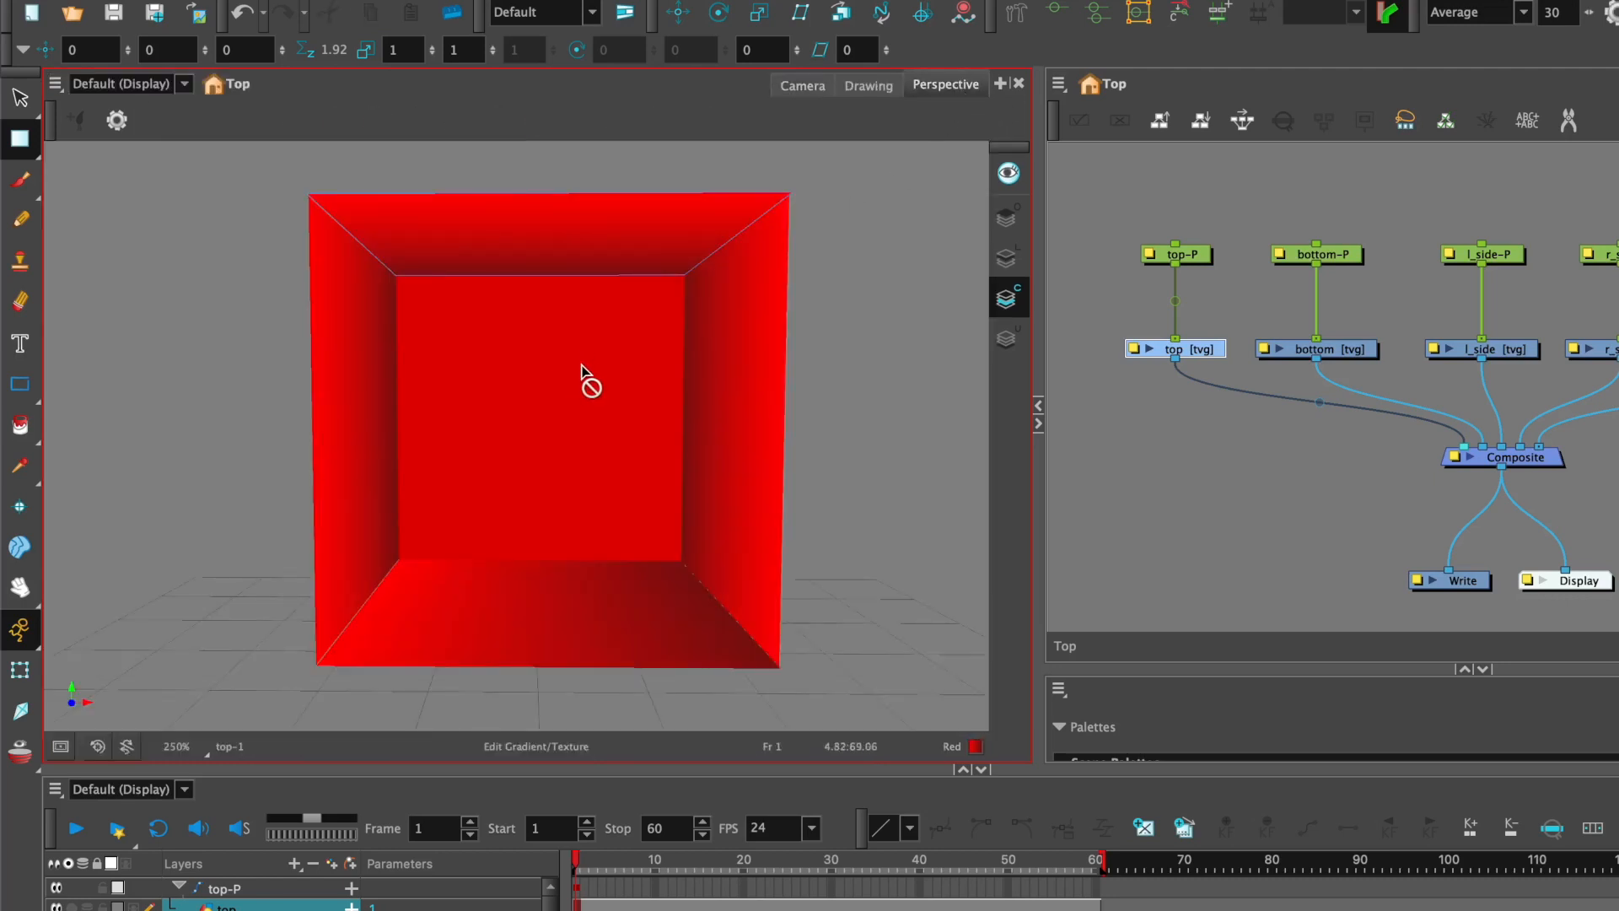
mouse_move(583, 367)
left_mouse_down()
mouse_move(578, 387)
mouse_move(578, 351)
mouse_move(571, 380)
left_mouse_up()
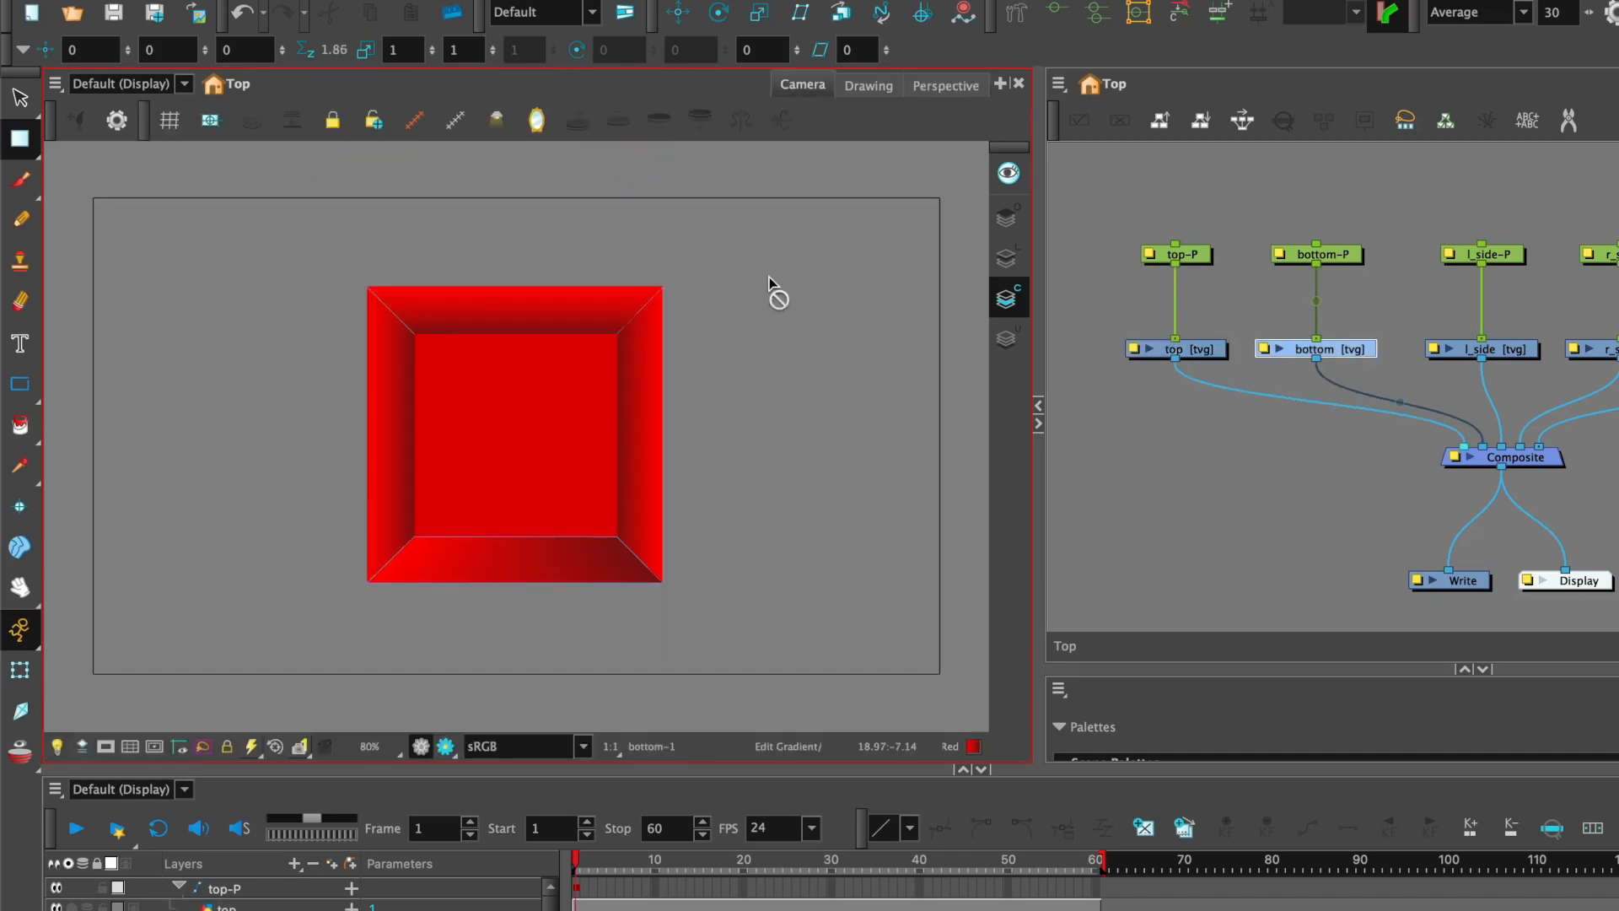
- Turn the gradient on the bottom drawing vertical, with its dark end at the square's lower edge, and view the box in Perspective
left_click(866, 89)
left_click(435, 387)
left_click_drag(672, 435, 515, 591)
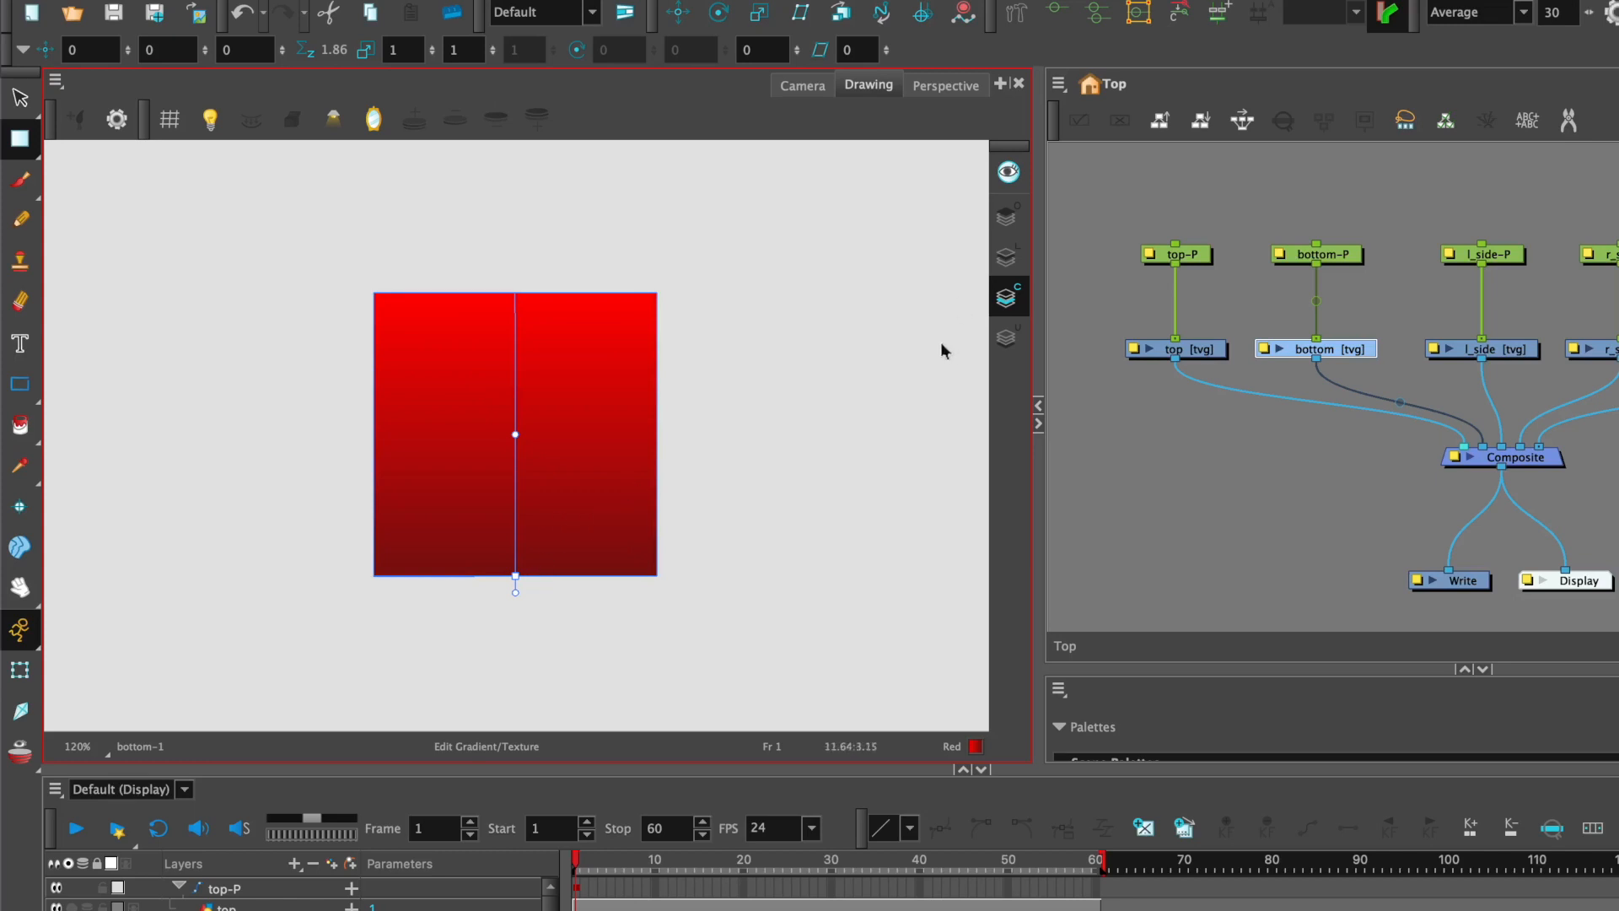
left_click(945, 85)
mouse_move(640, 447)
left_mouse_down()
mouse_move(593, 445)
mouse_move(615, 477)
mouse_move(585, 484)
mouse_move(607, 506)
mouse_move(637, 455)
mouse_move(568, 463)
mouse_move(582, 491)
left_mouse_up()
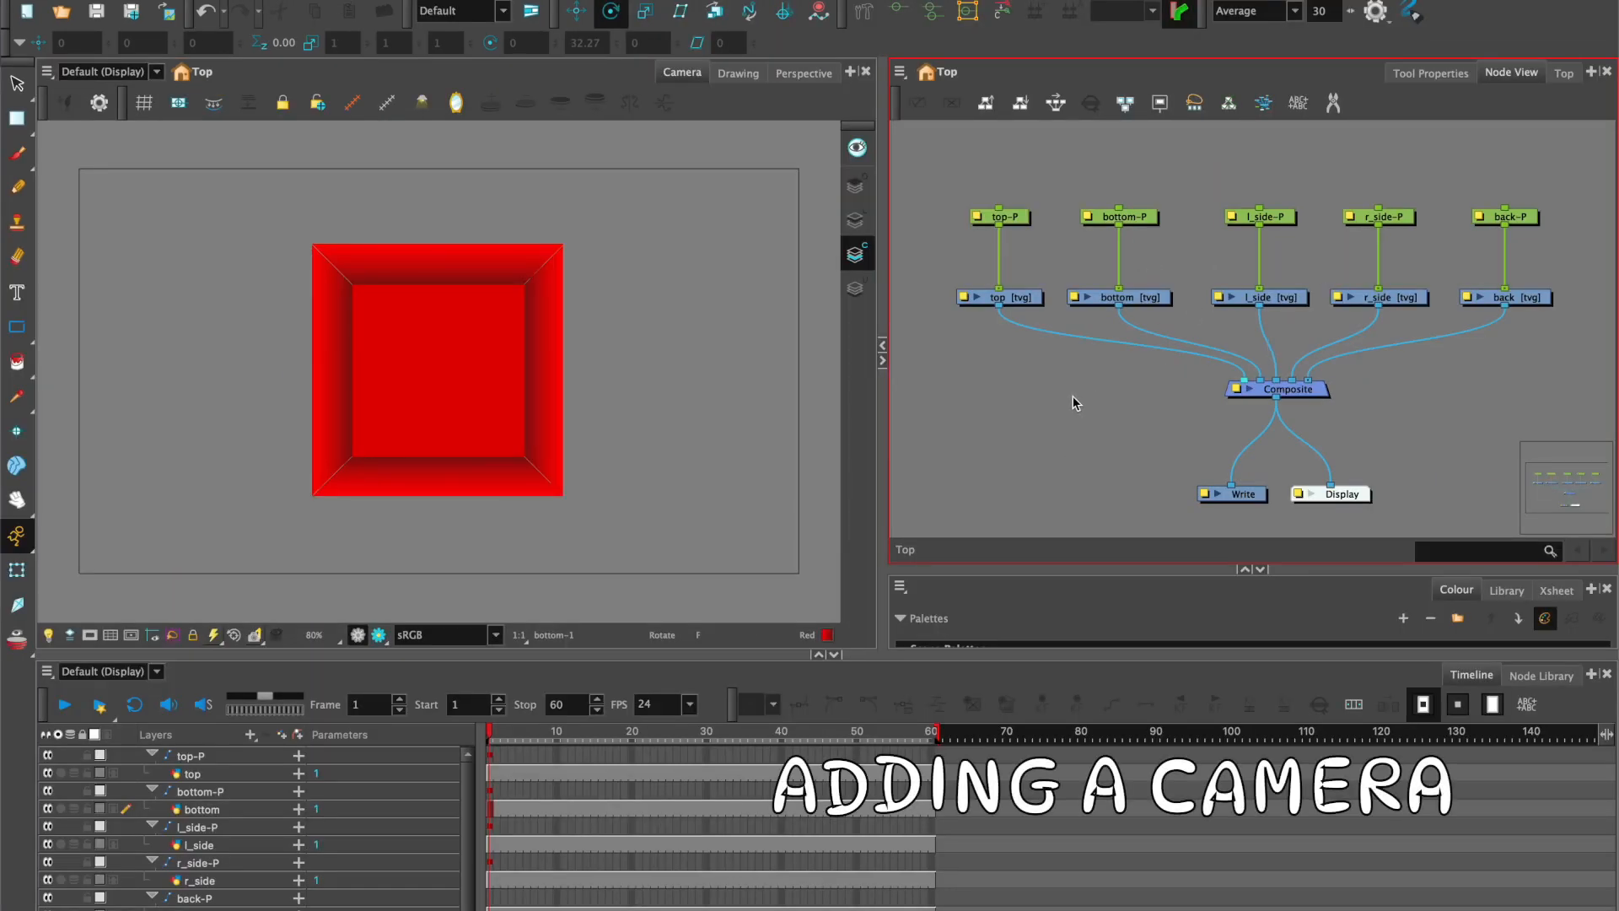
- Add a camera to the scene and position its node in the empty area left of the Composite and Write nodes
left_click(251, 735)
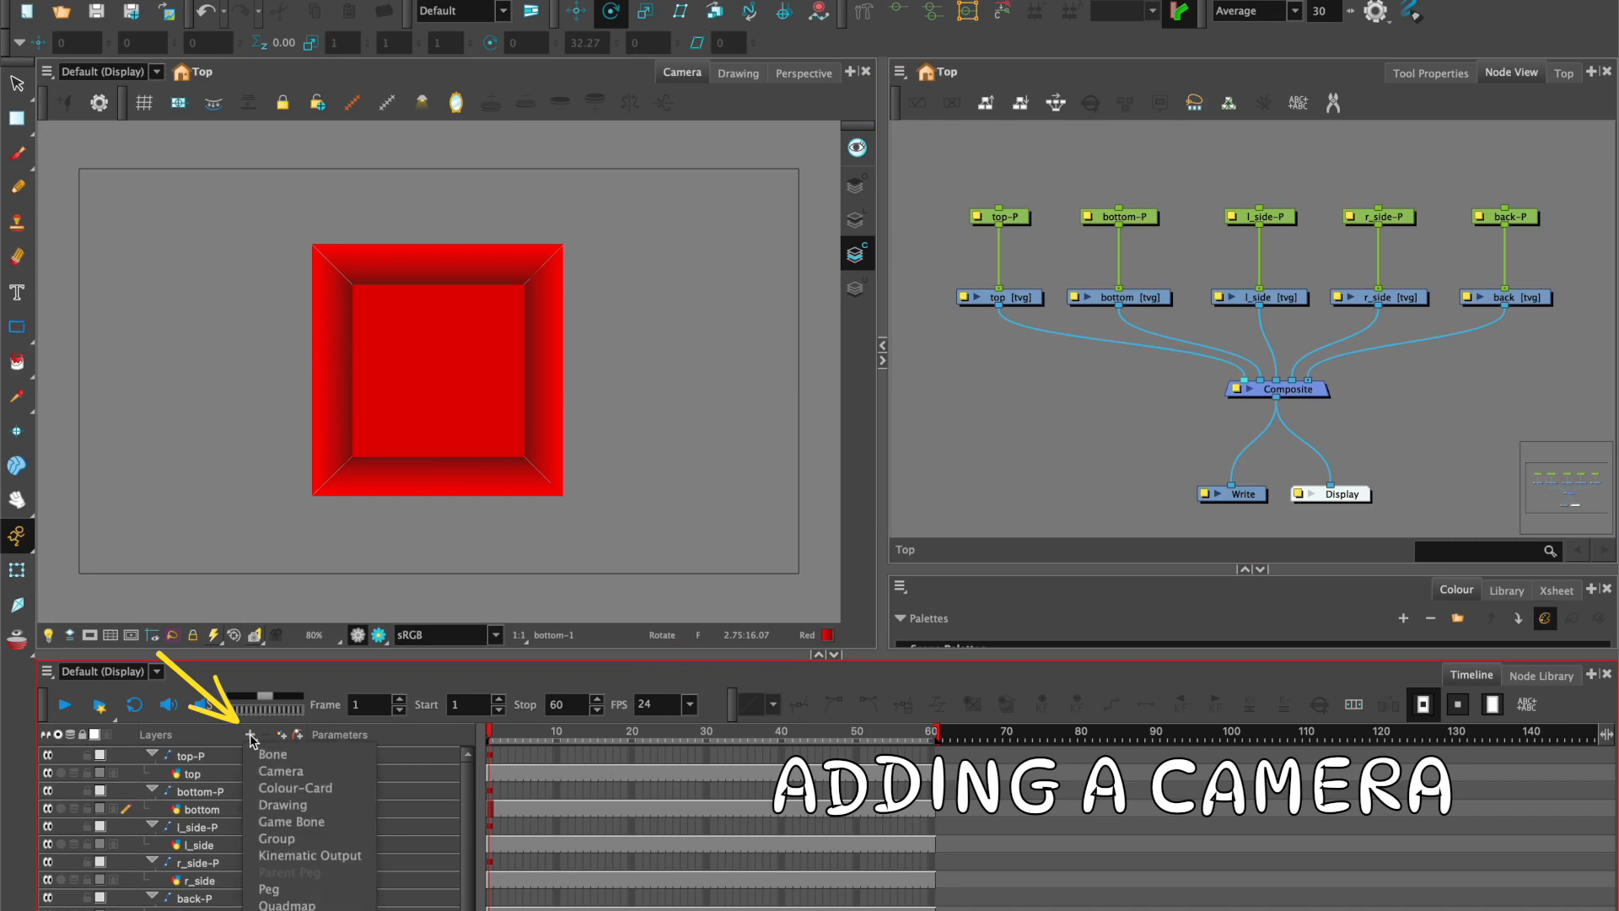
left_click(285, 770)
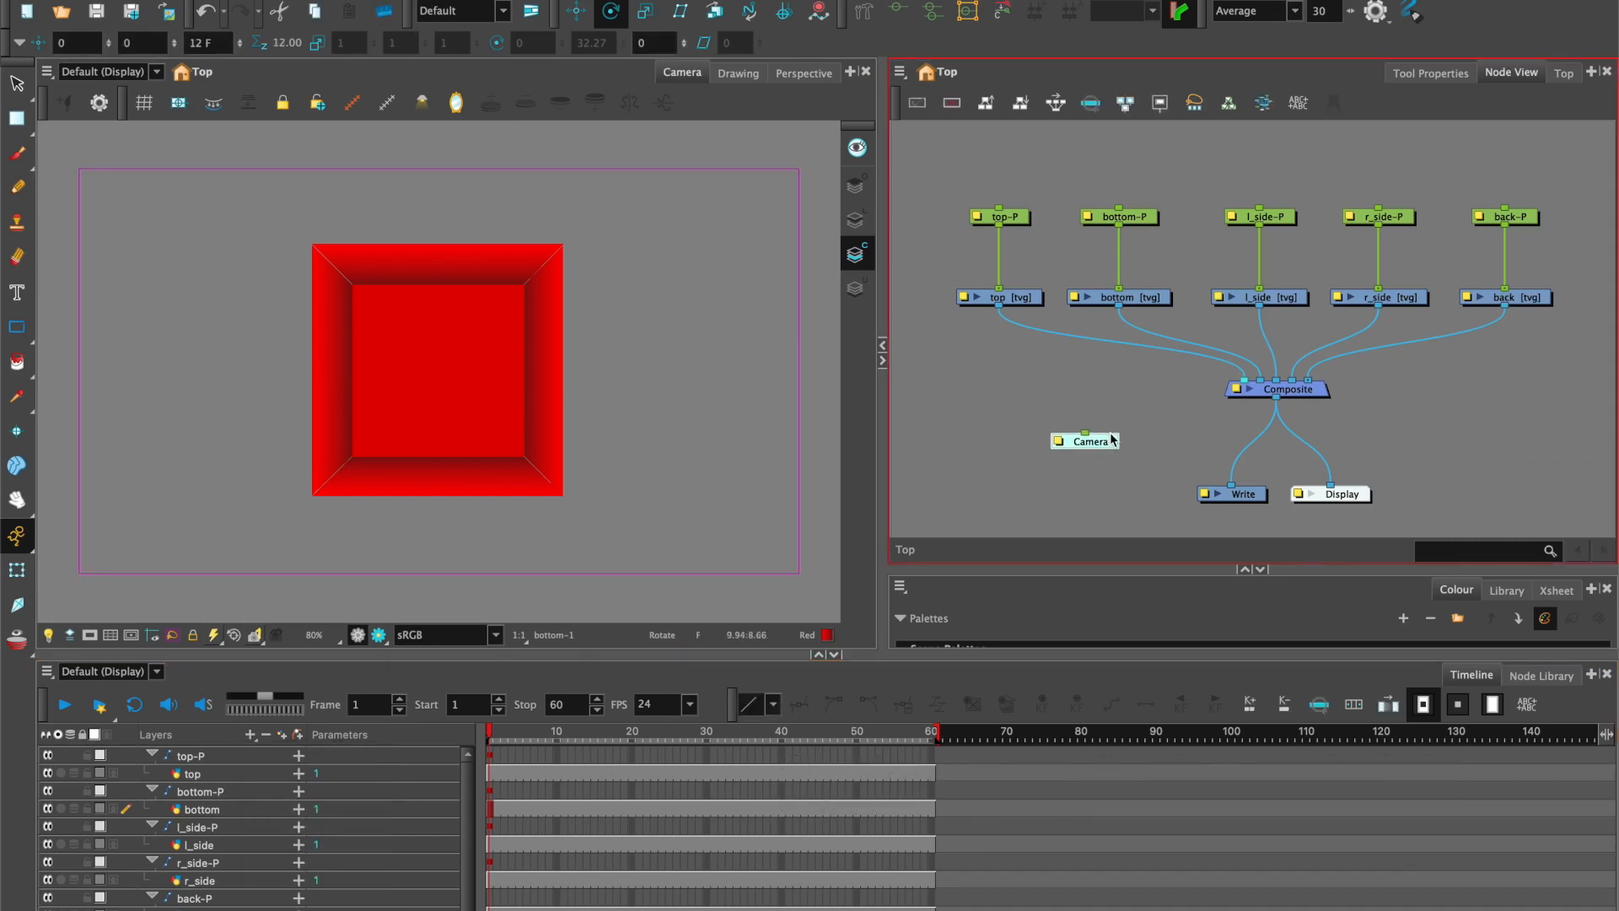
left_click(1110, 435)
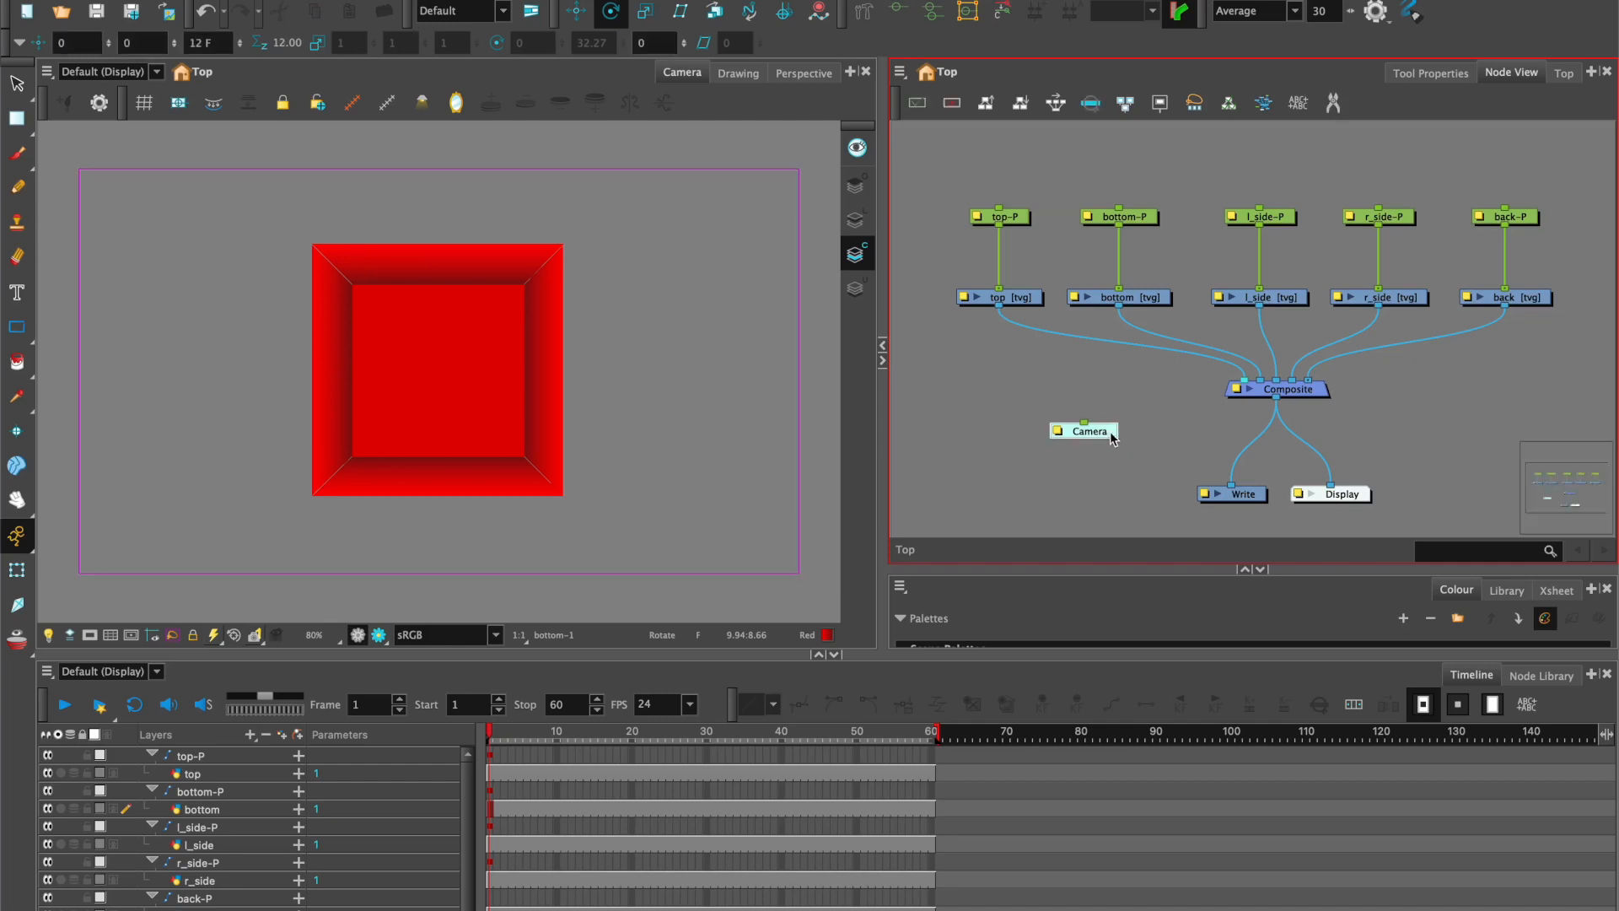
- Add a parent peg just above the Camera node, enabling 3D on it and setting its position to 3D Path
key("super+p")
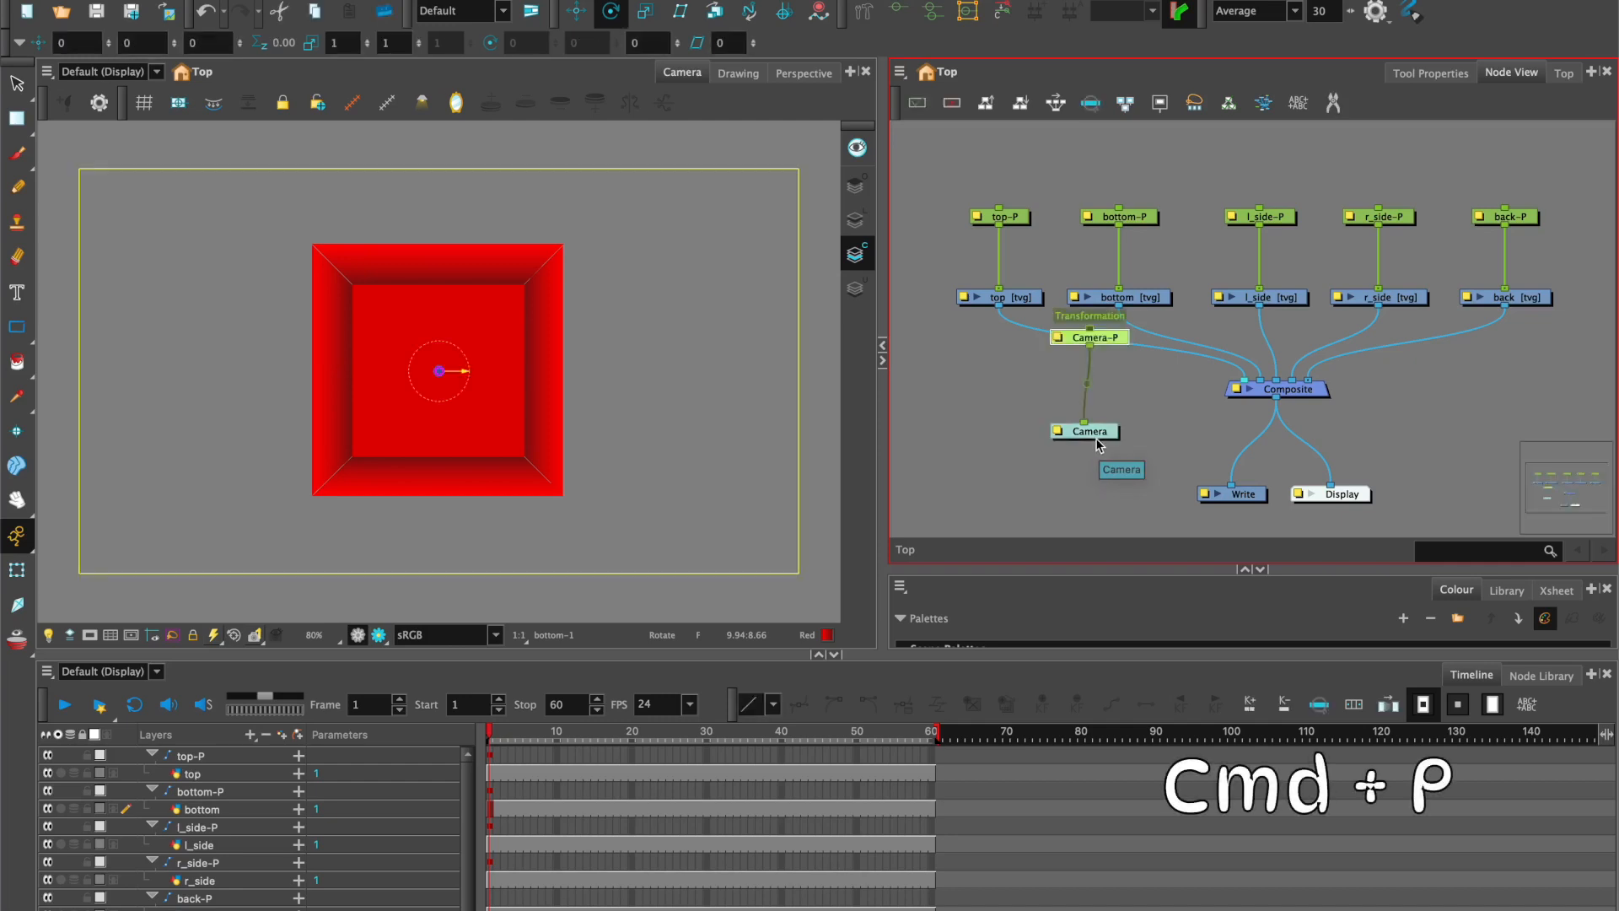
left_click_drag(1102, 338, 1097, 390)
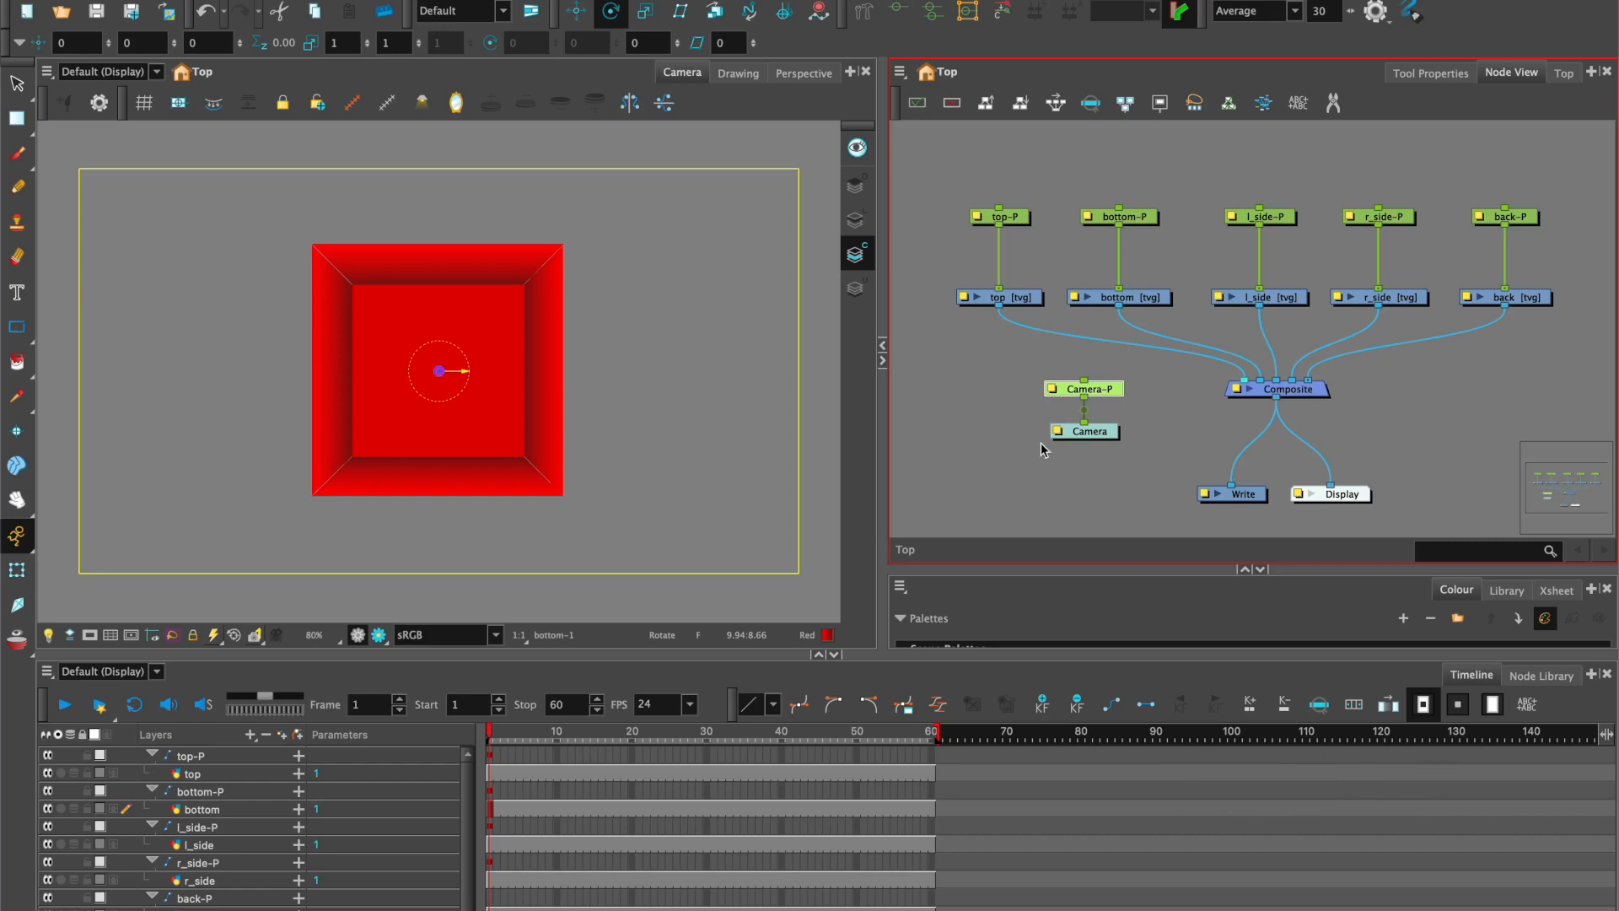
left_click(1052, 389)
left_click(863, 169)
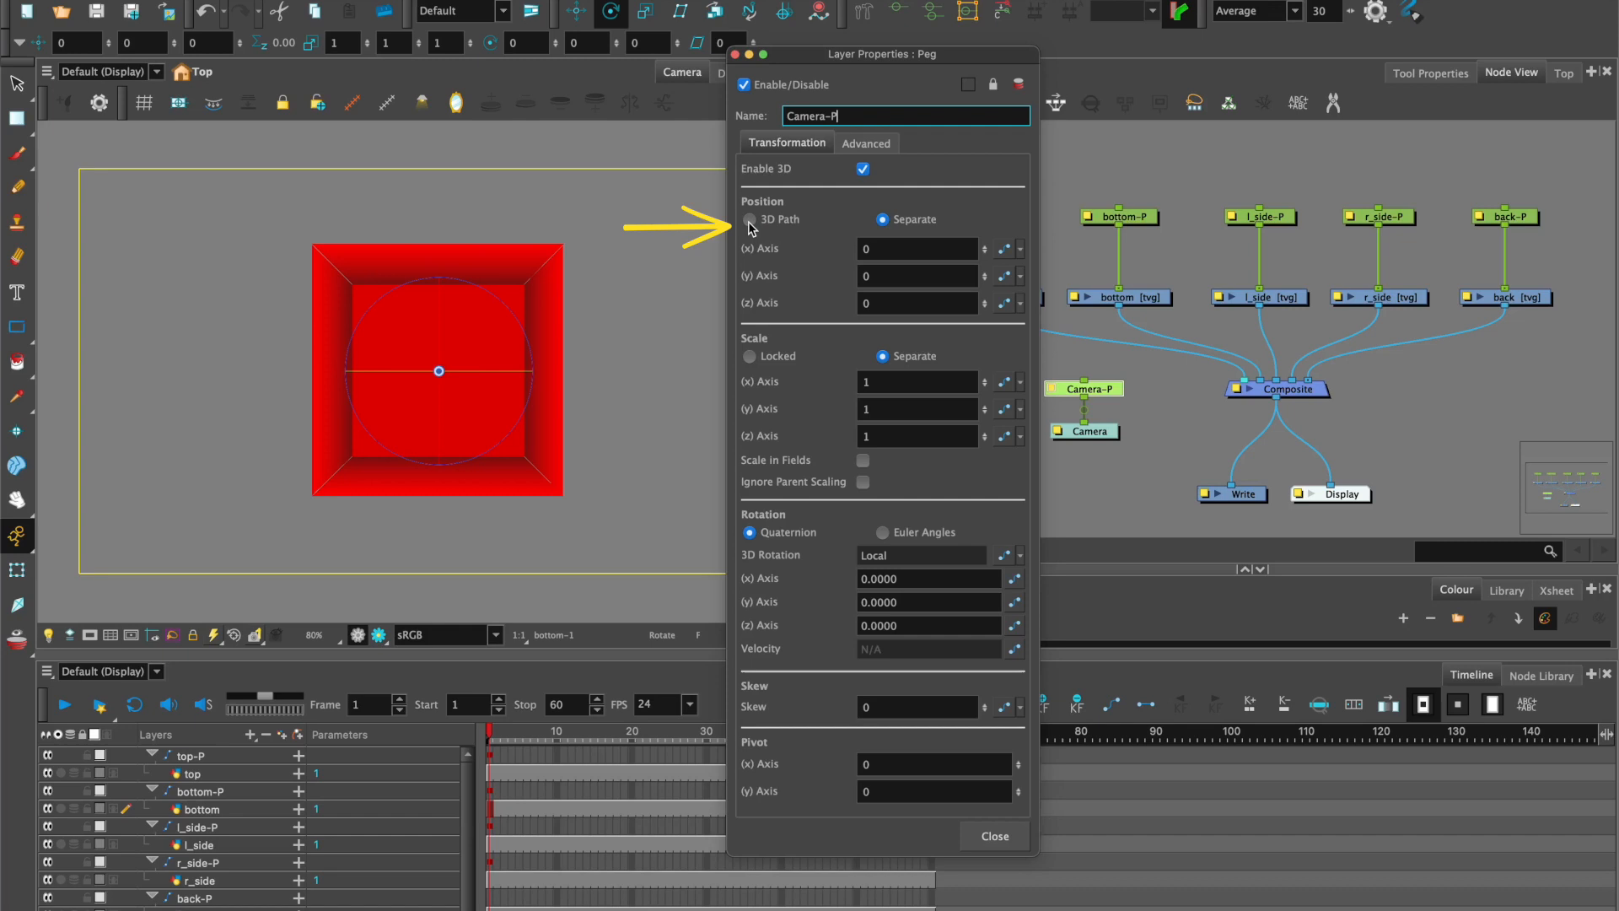
left_click(749, 221)
left_click(995, 869)
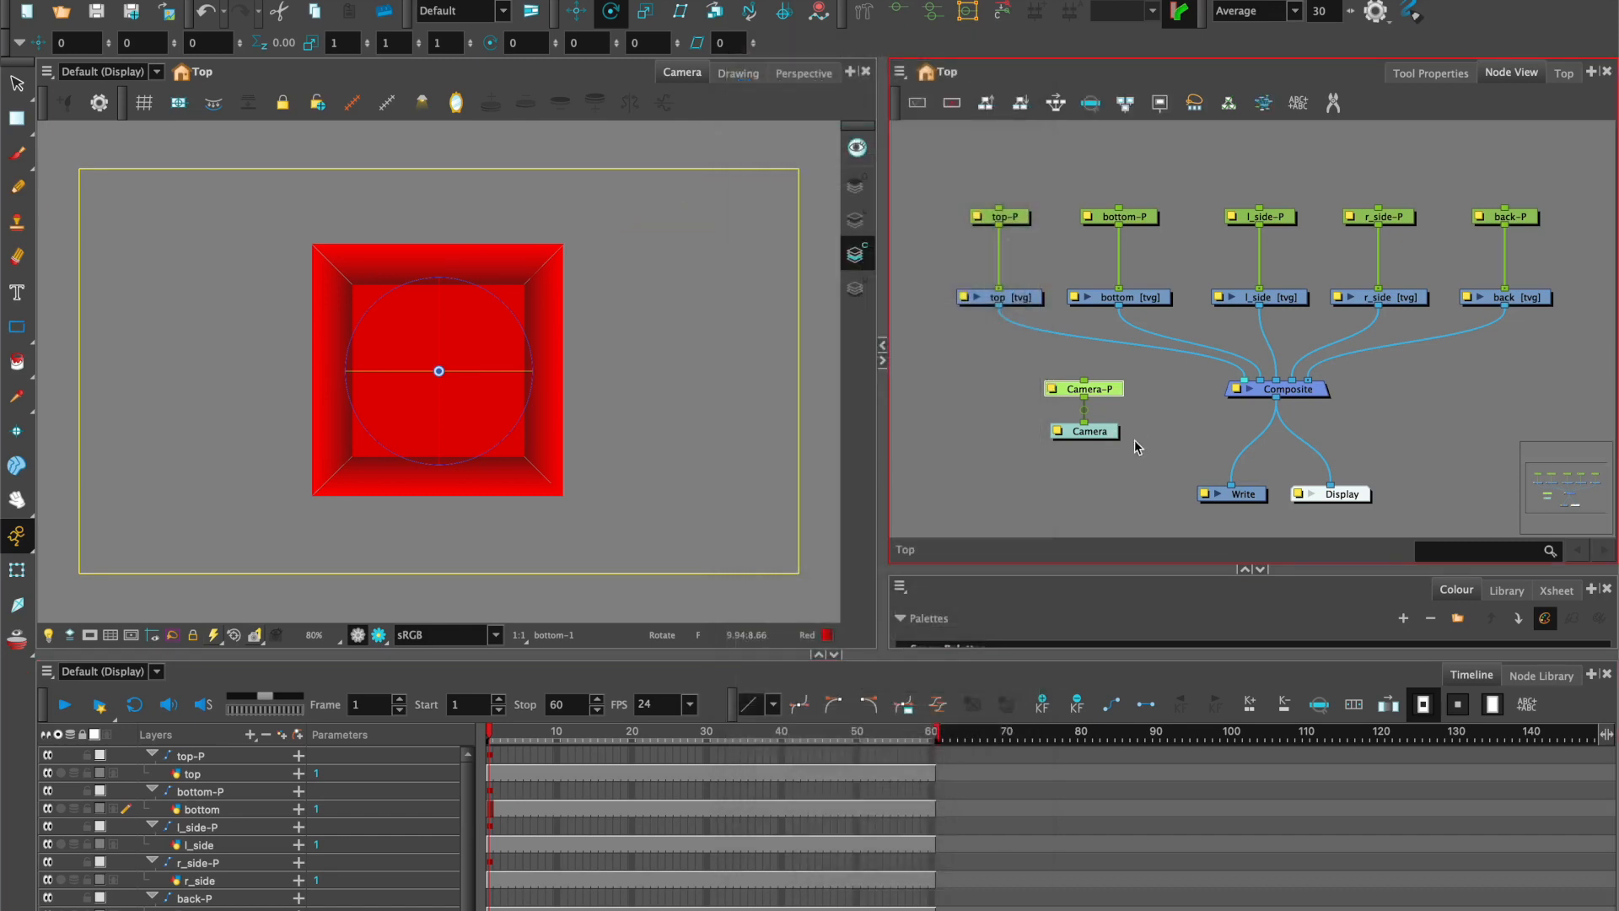
left_click(1135, 467)
left_click_drag(1109, 389, 1111, 376)
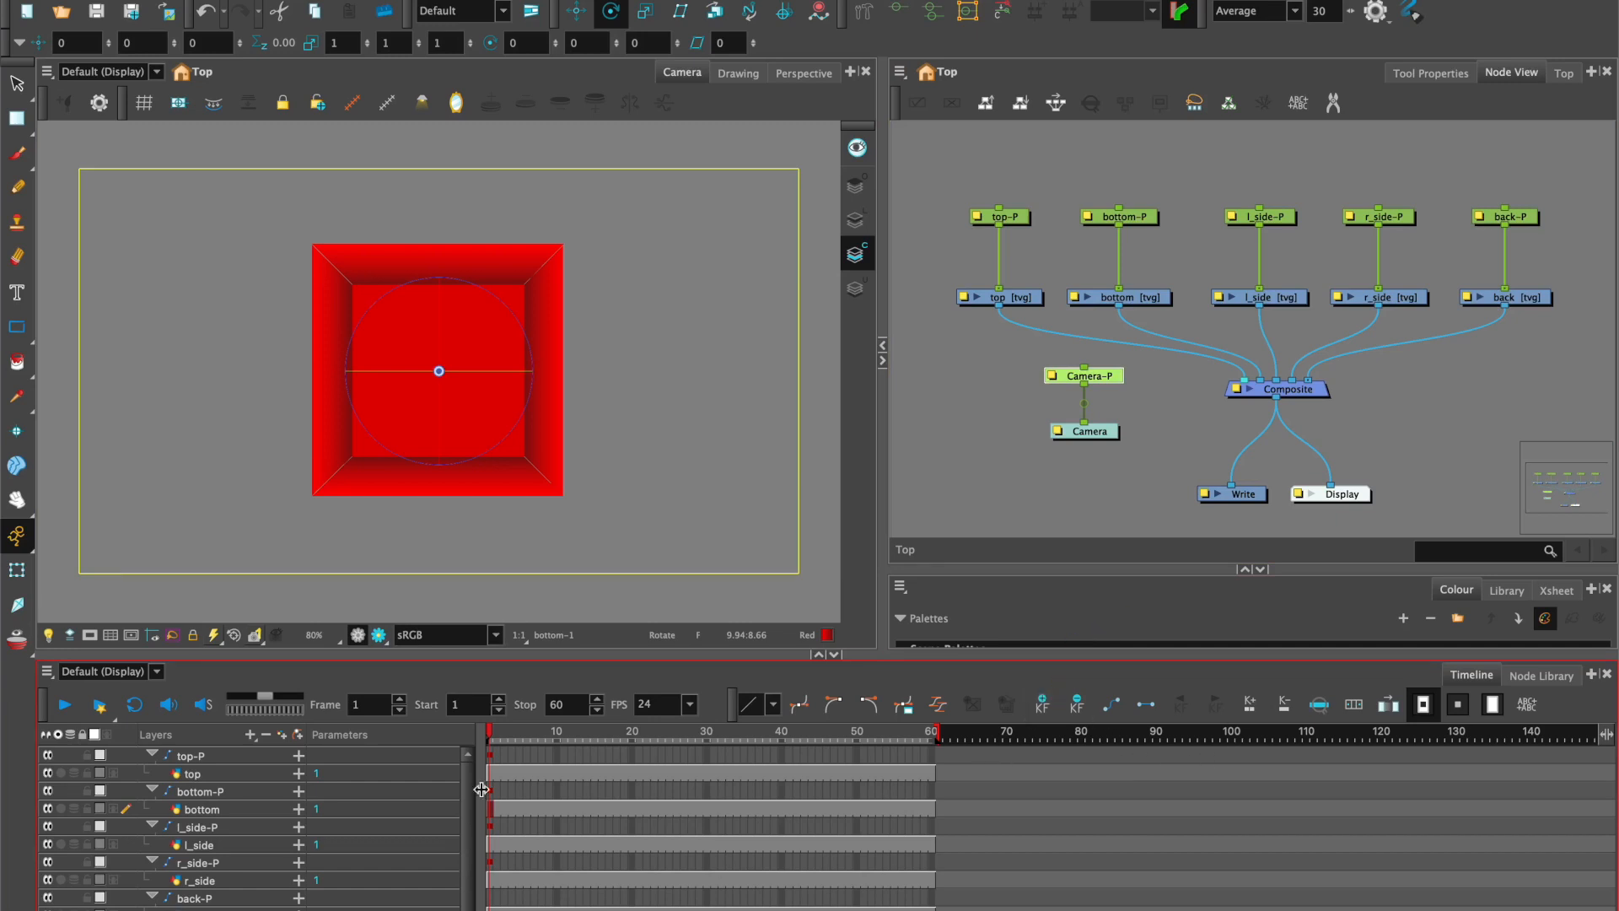
- At frame 60, rotate the camera peg to about 29.08° around its Y axis
left_click(505, 741)
left_click_drag(505, 740, 926, 762)
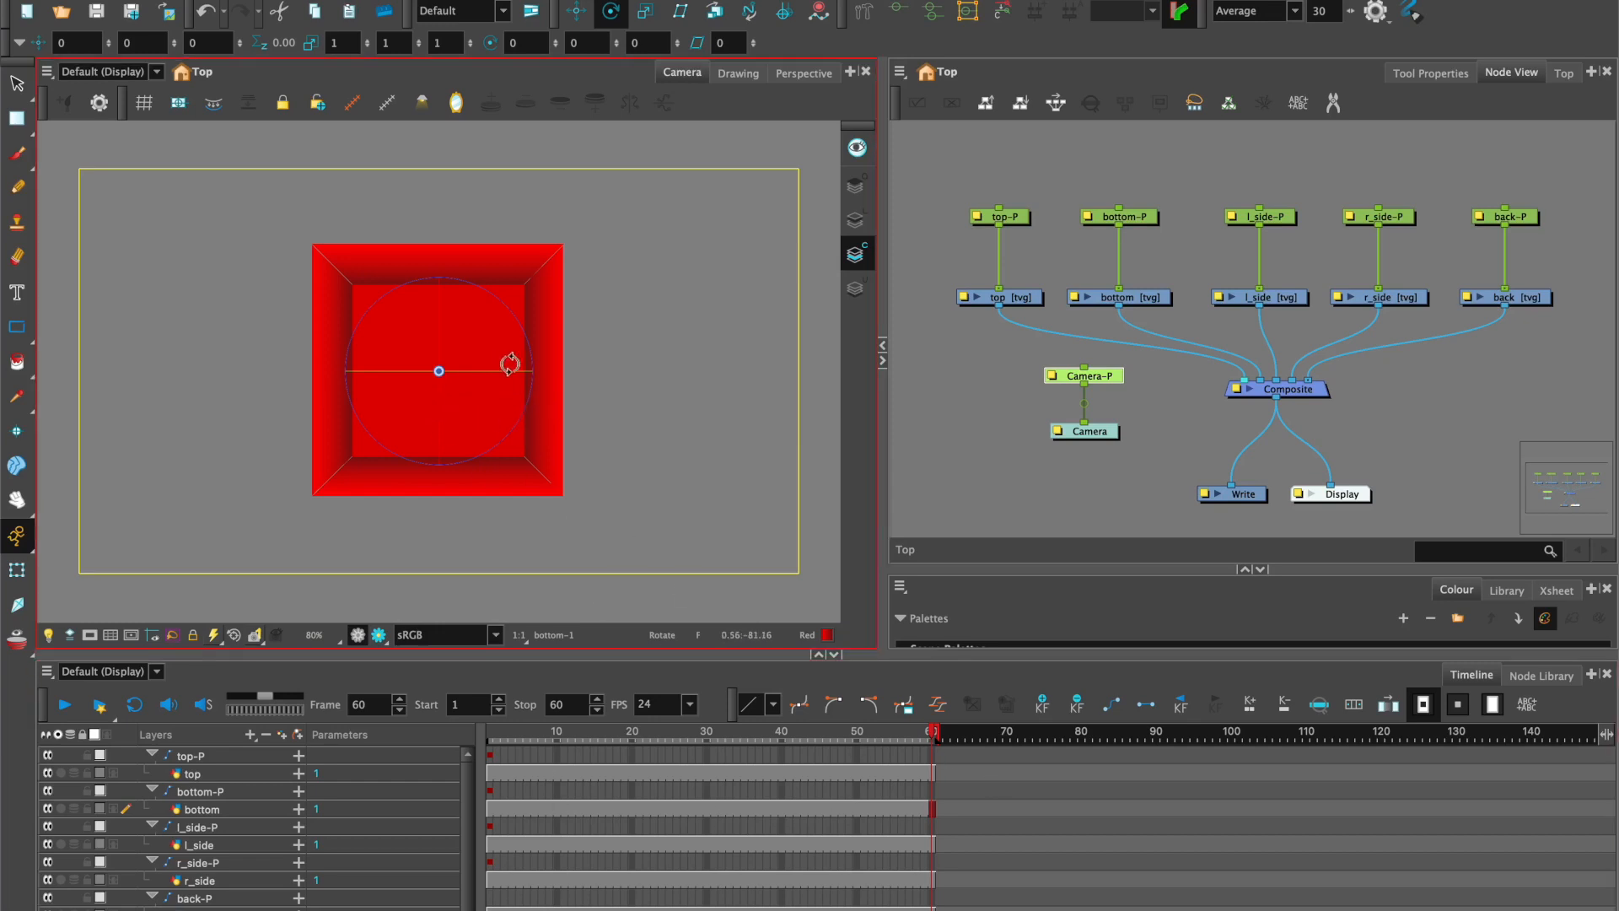
left_click_drag(506, 372, 530, 380)
- At frame 60, translate the camera peg westward and to about 0.94 B, and rotate it to about 33.24° around Y
key("alt+2")
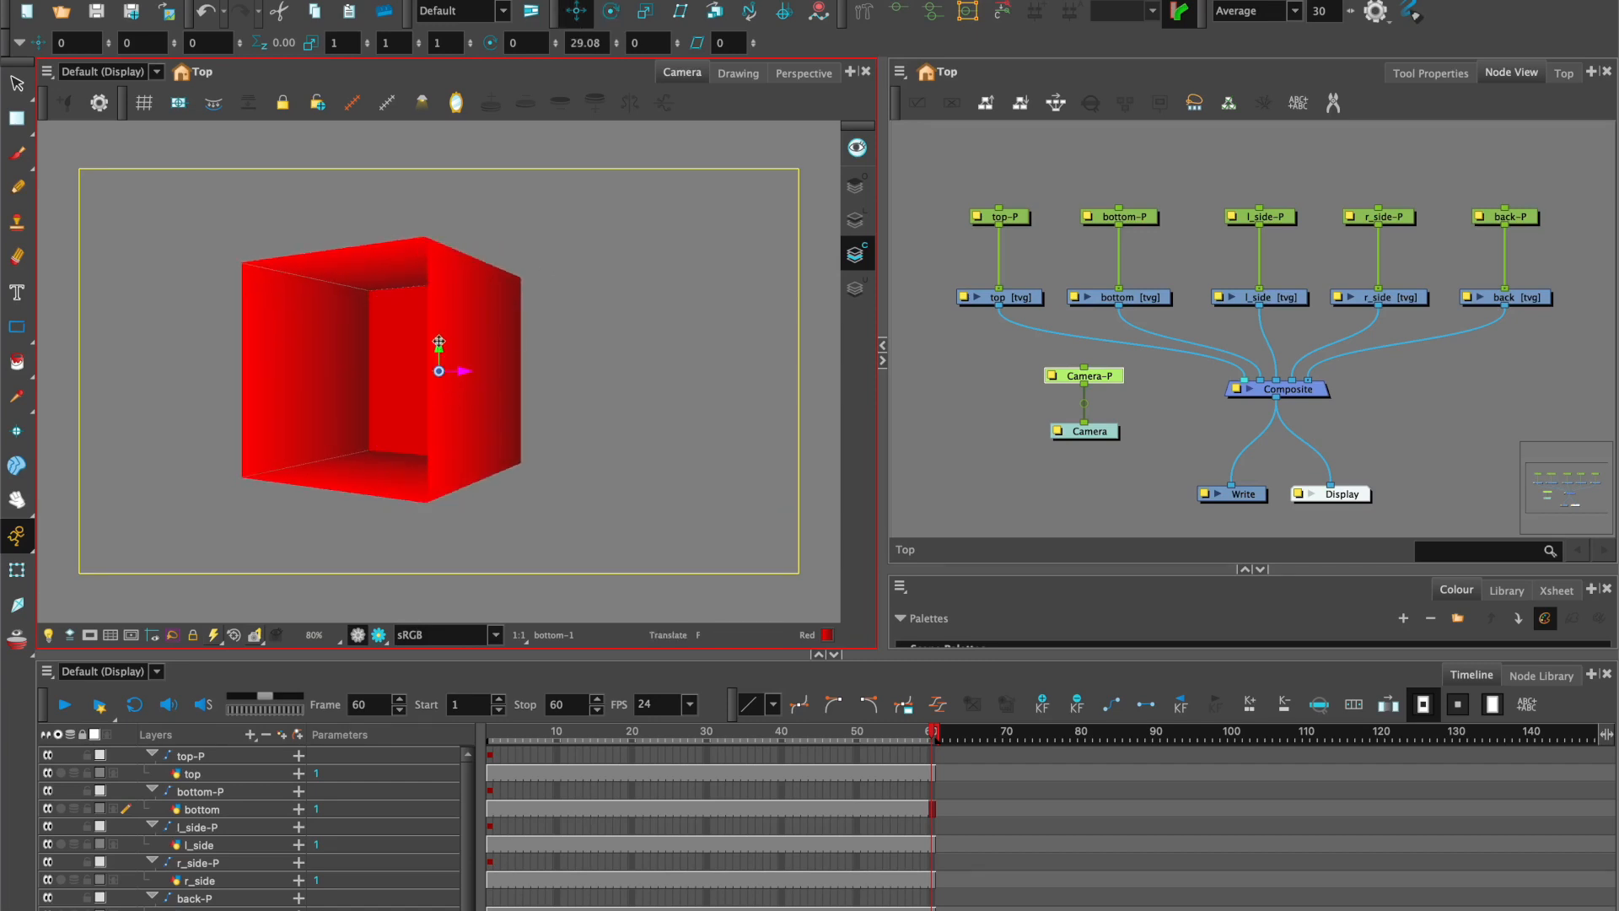
left_click(1562, 73)
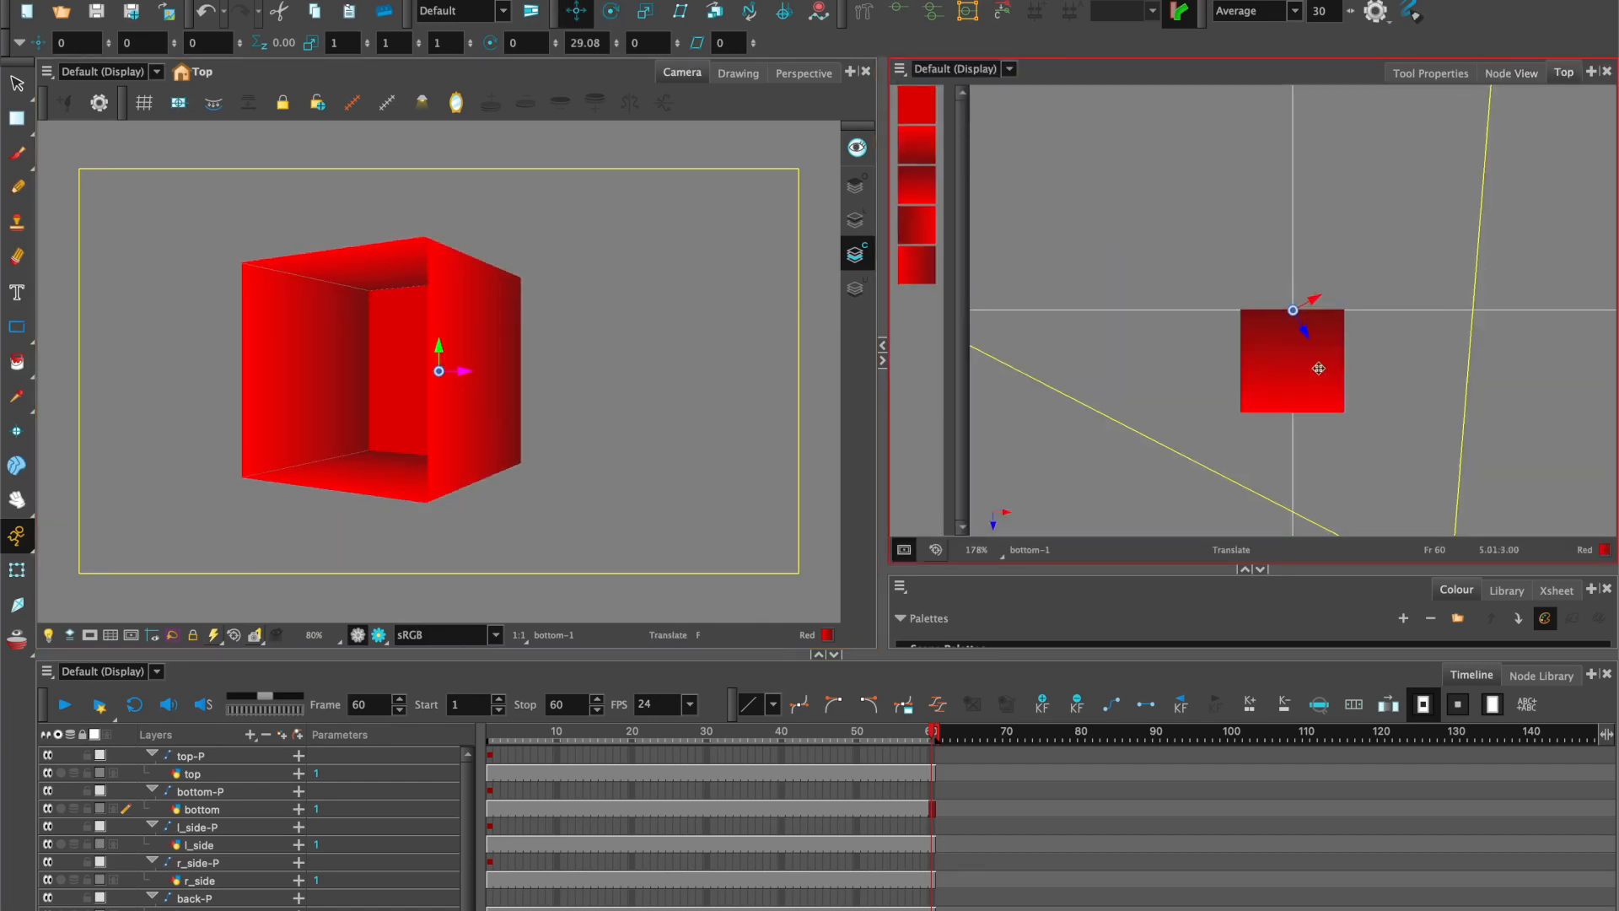
left_click_drag(1311, 336, 1272, 304)
left_click_drag(464, 373, 558, 383)
key("alt+3")
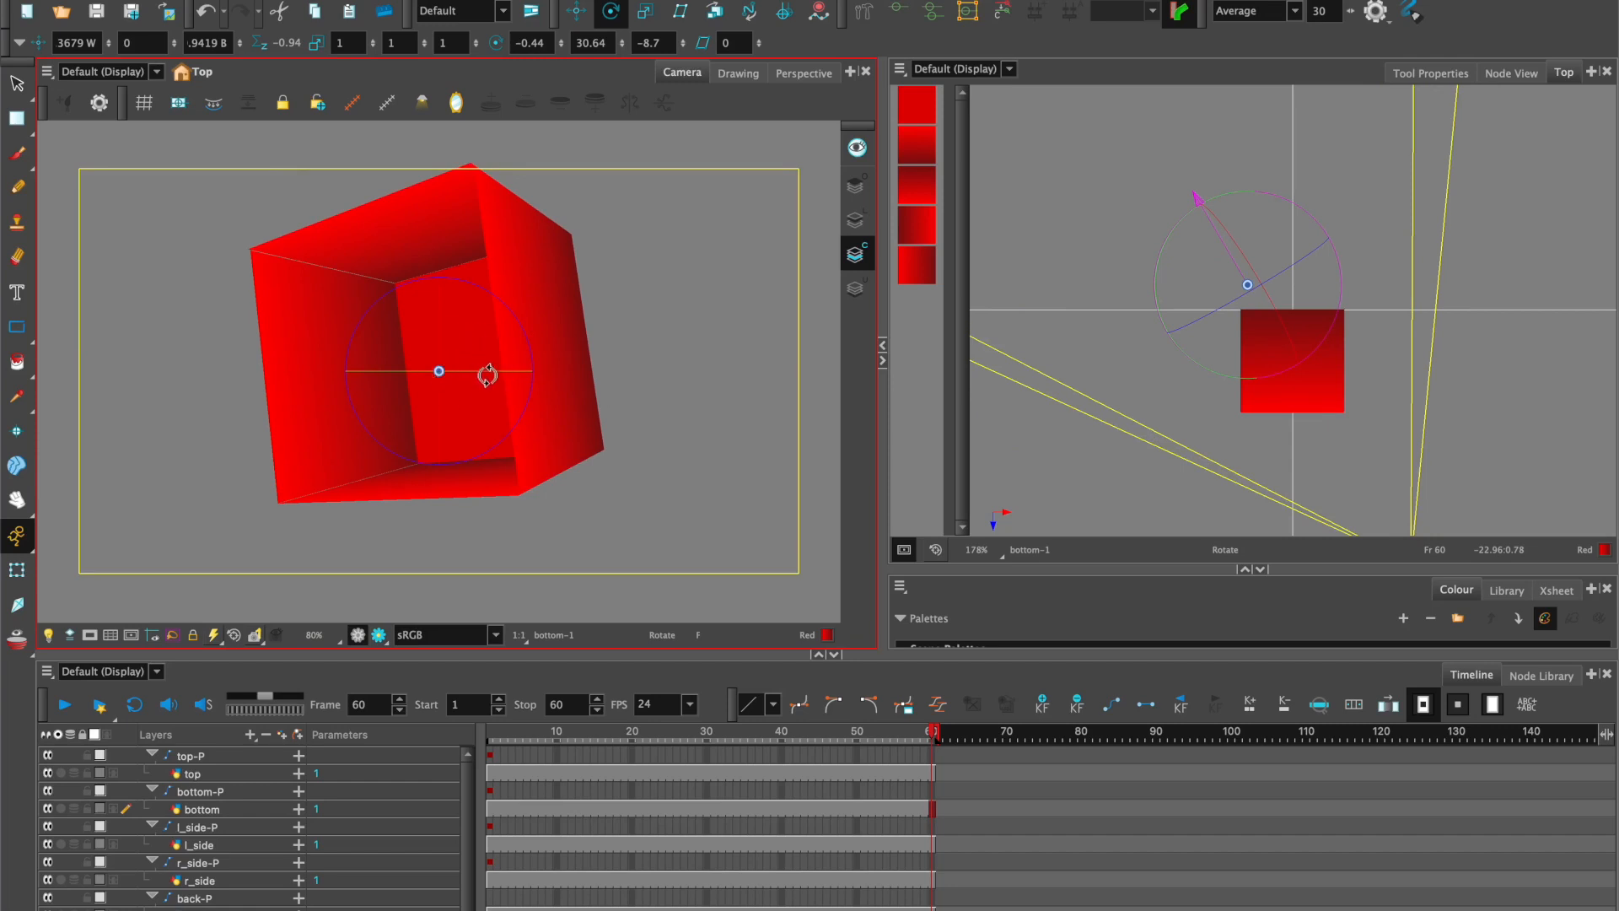
left_click_drag(490, 378, 531, 376)
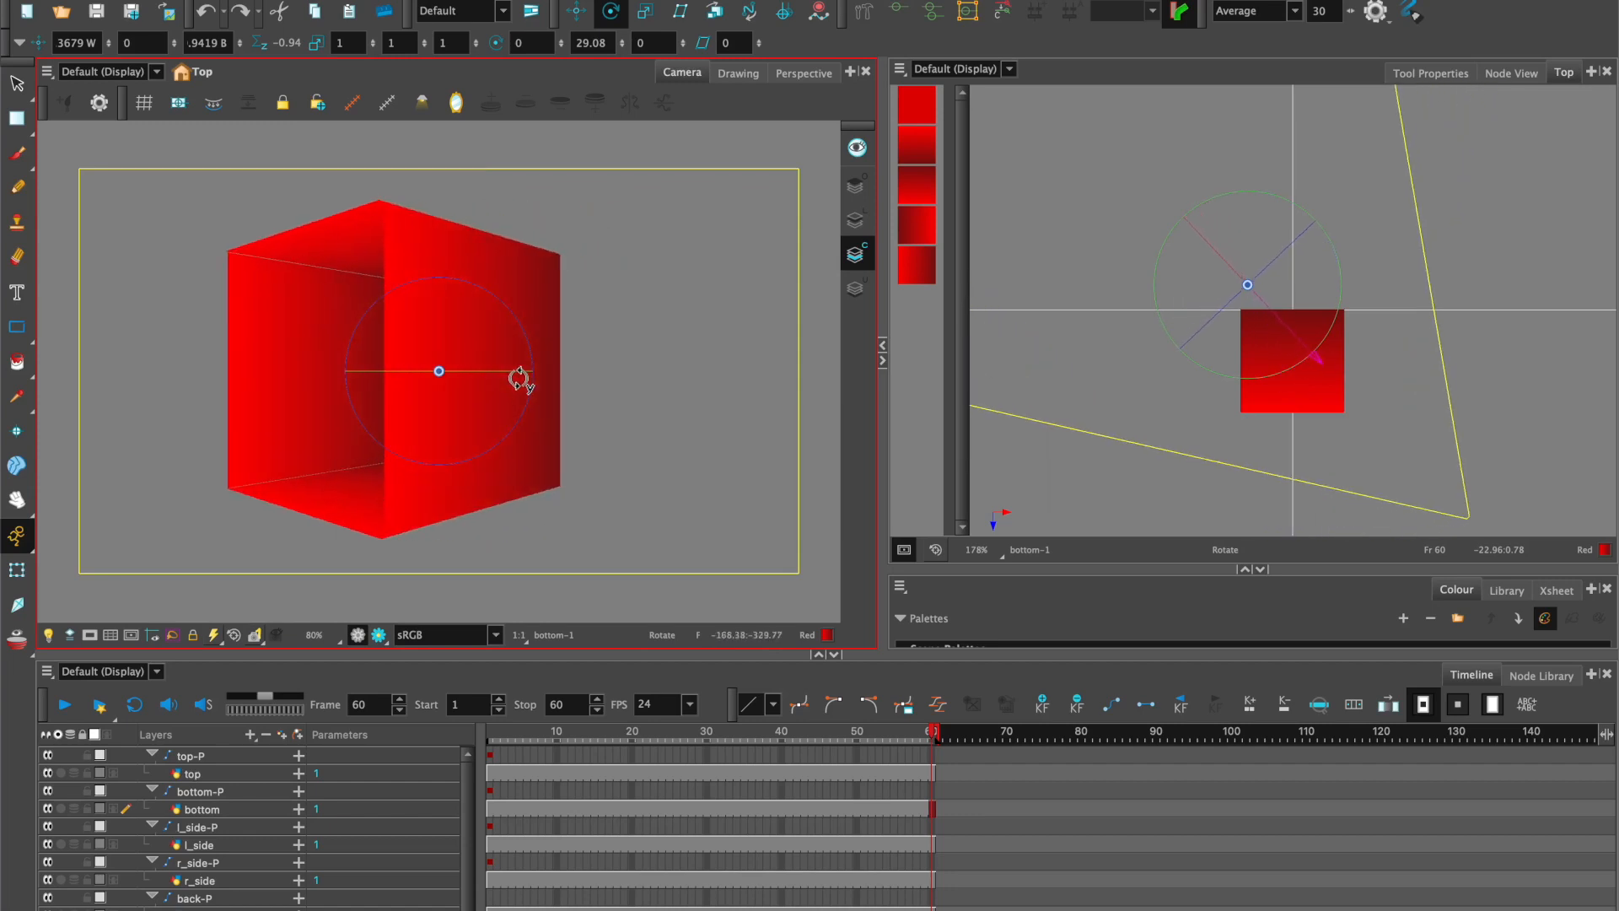
- Convert the camera peg's animation between frames 1 and 60 to motion keyframes so the camera move is interpolated
left_click(506, 739)
left_click_drag(488, 742, 934, 754)
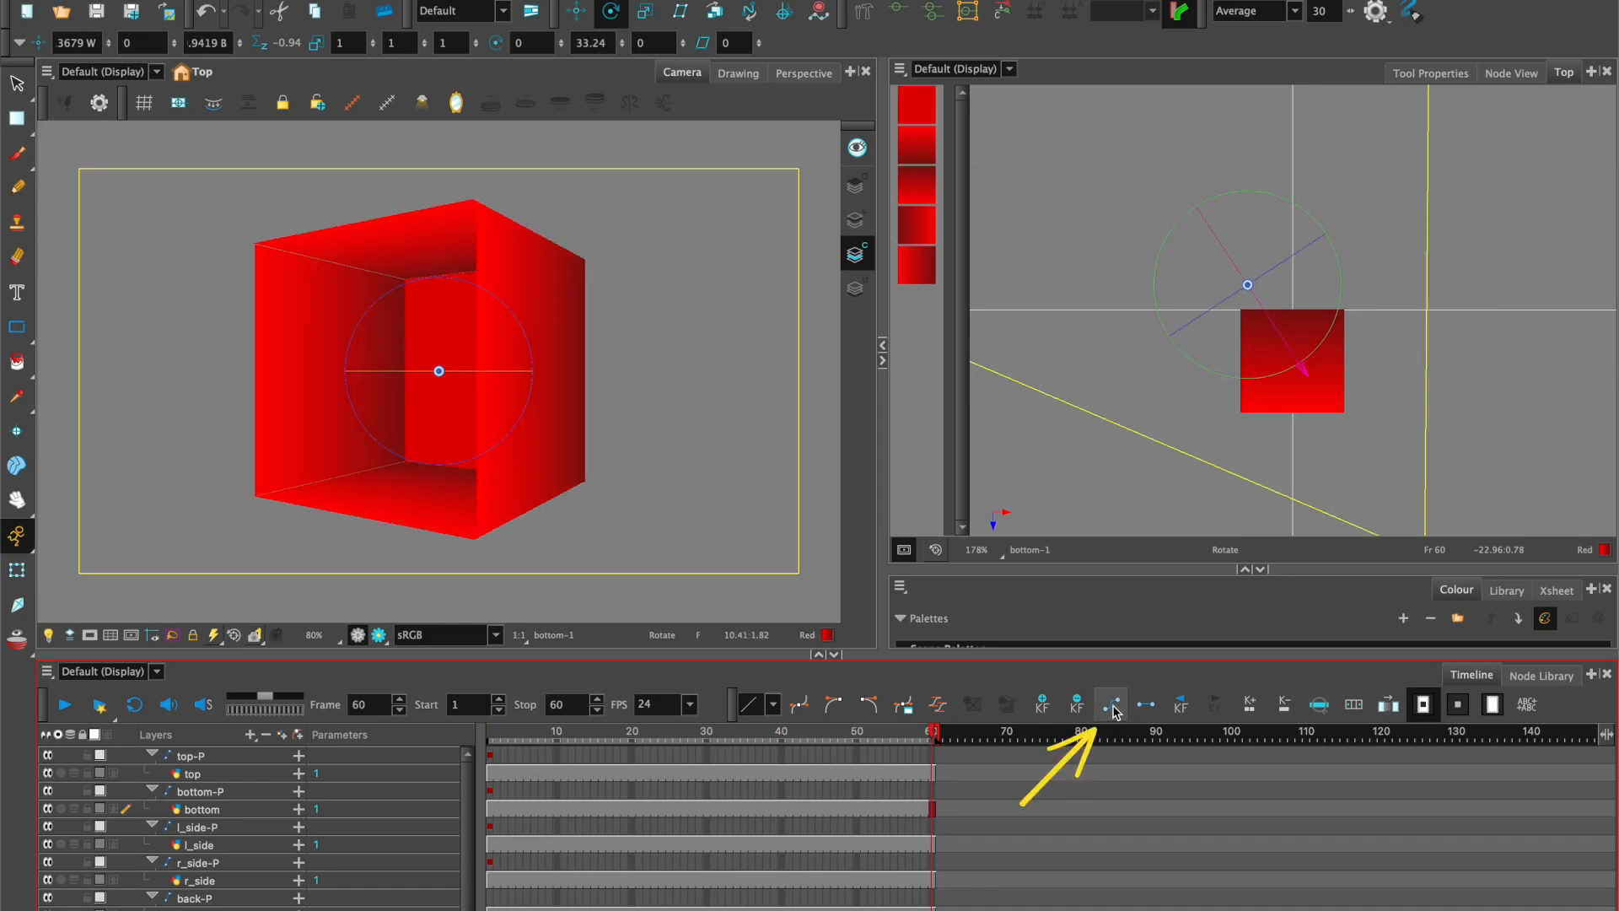
left_click(1111, 705)
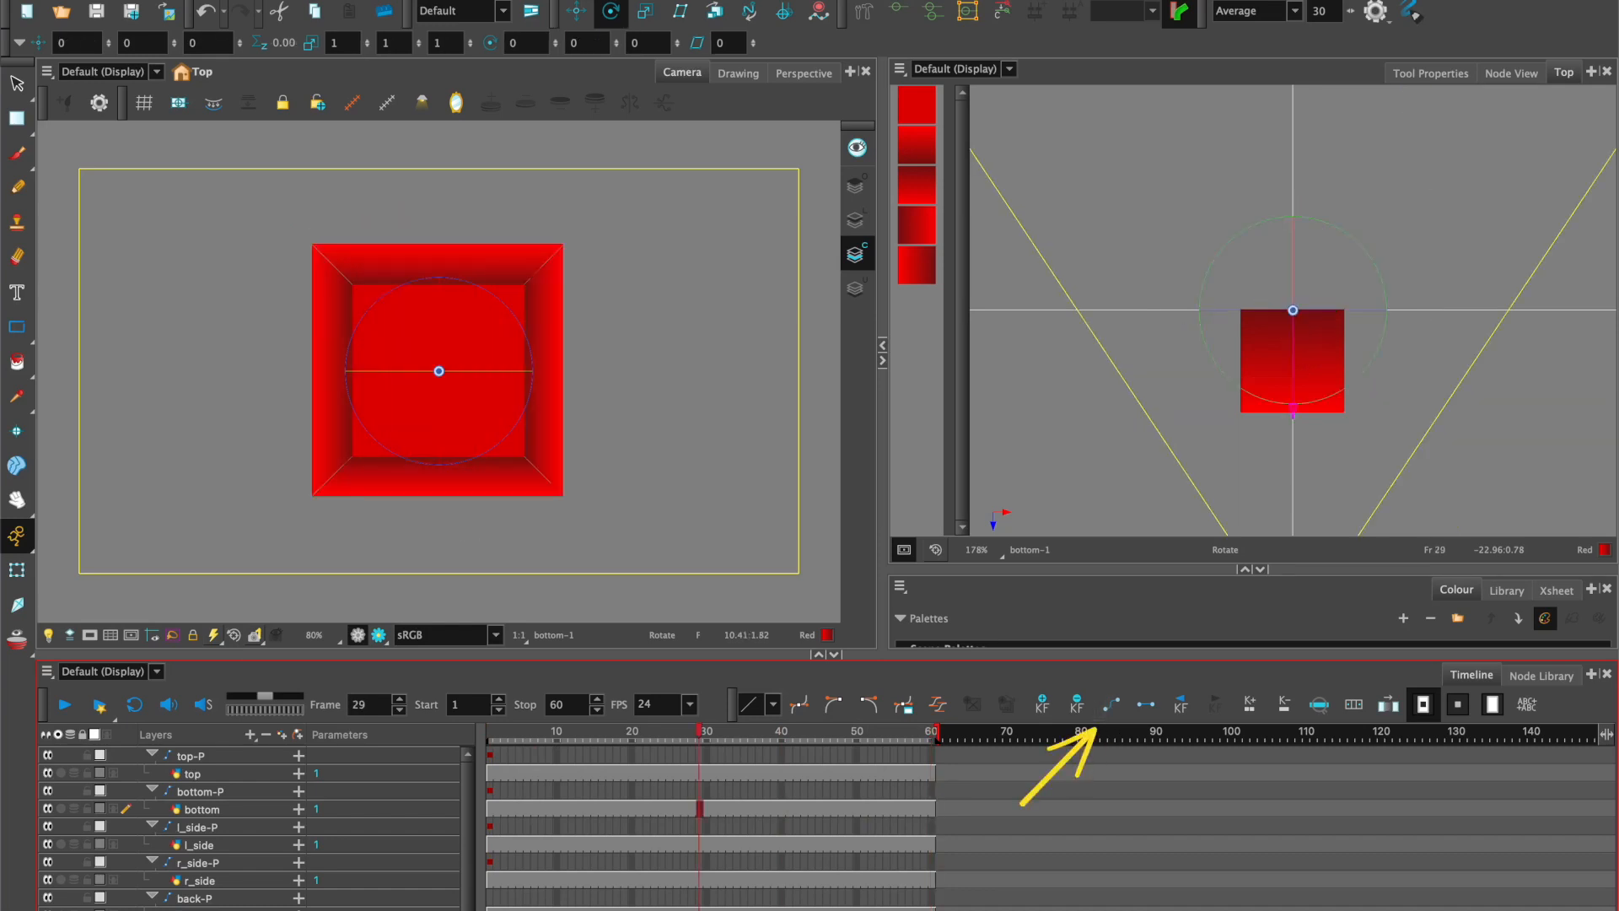
left_click(1111, 708)
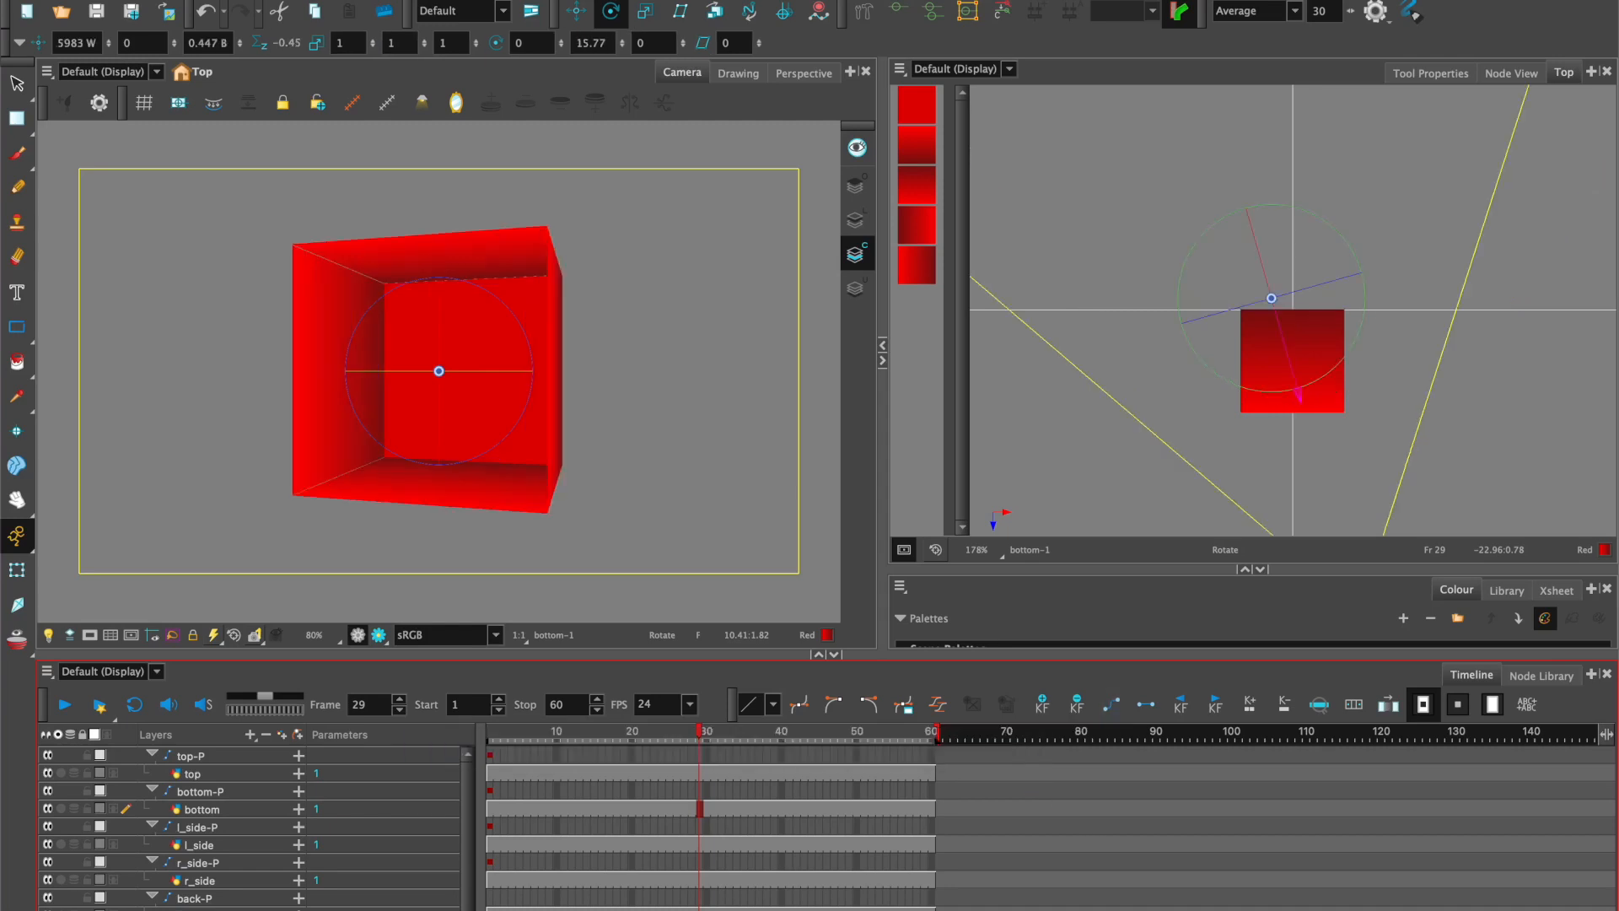
- Deselect all nodes in the Node View and play the camera animation from frame 1
left_click_drag(696, 743, 490, 744)
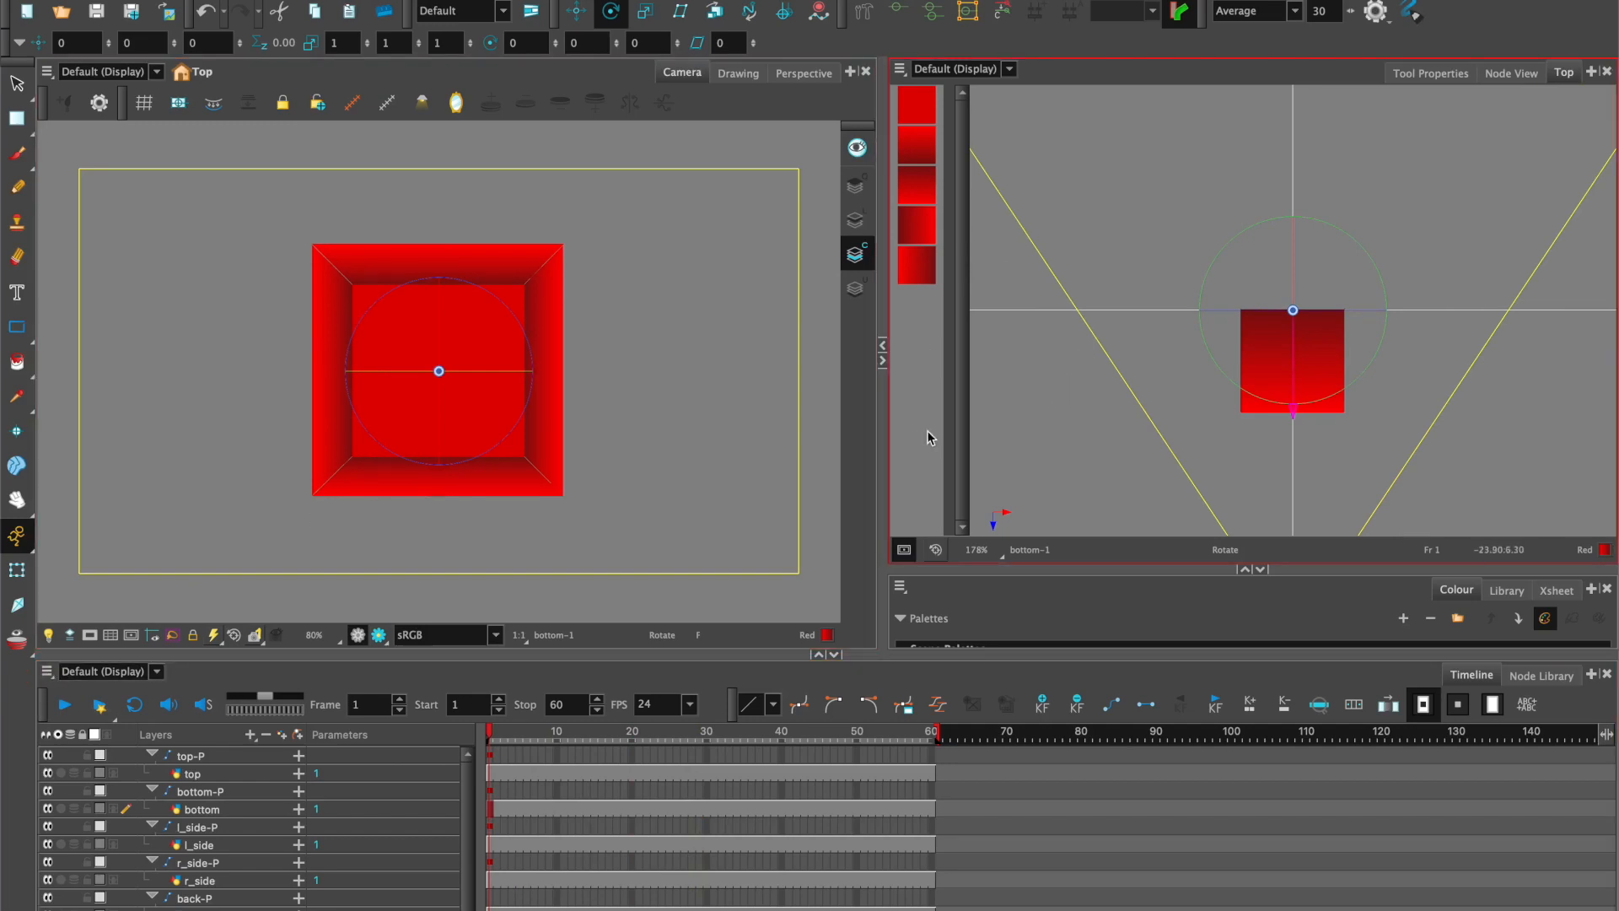
left_click(1511, 73)
left_click(1004, 425)
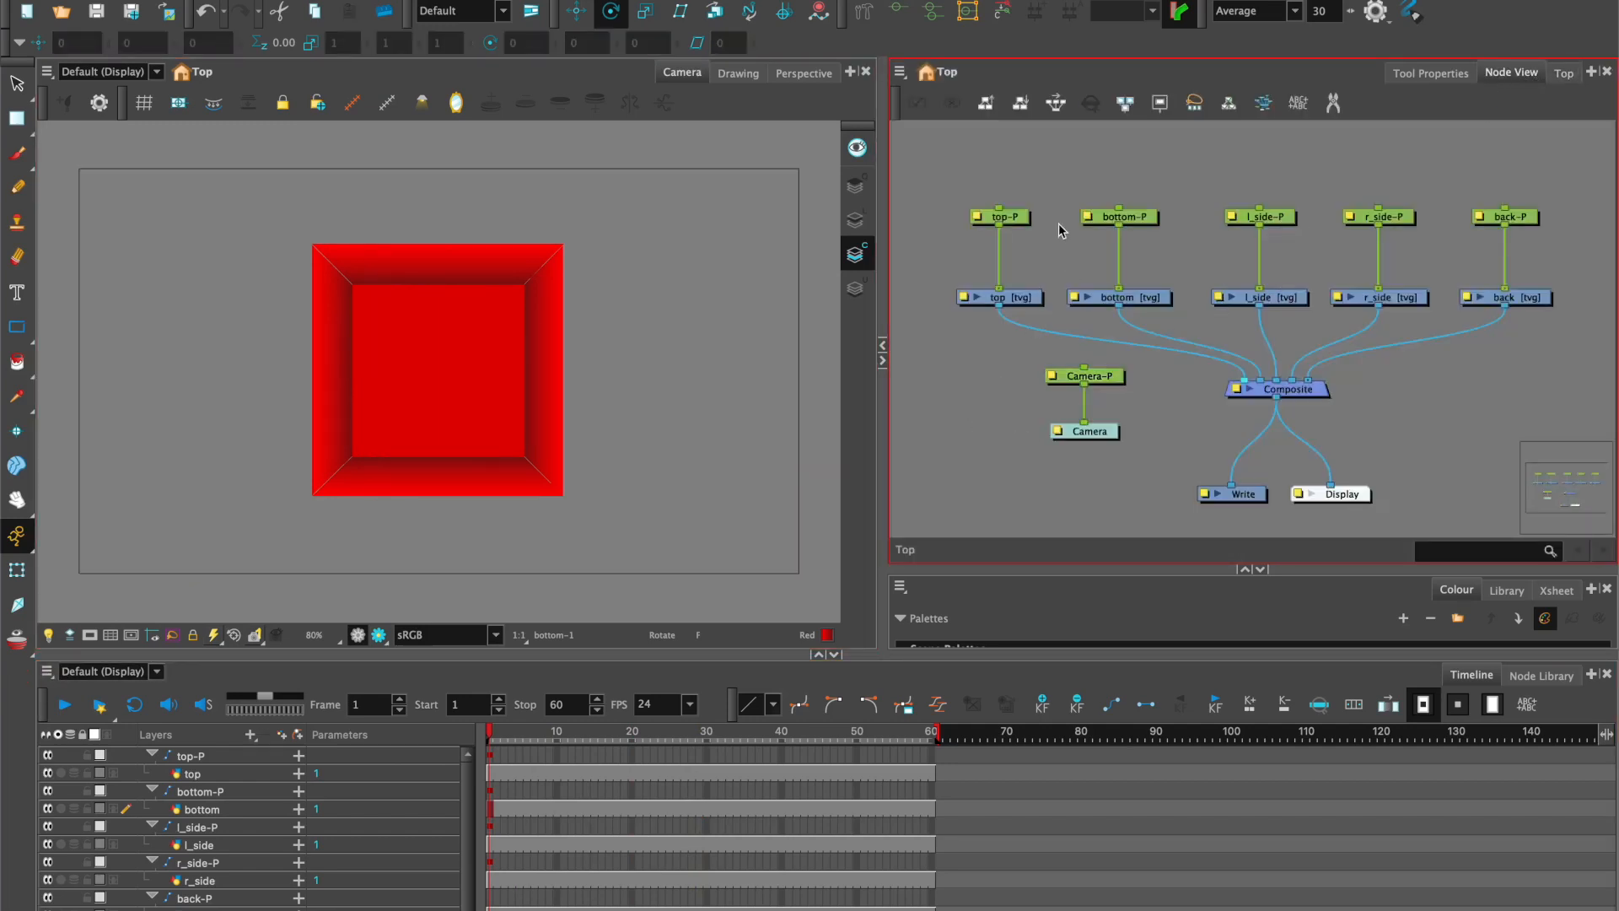
left_click(64, 704)
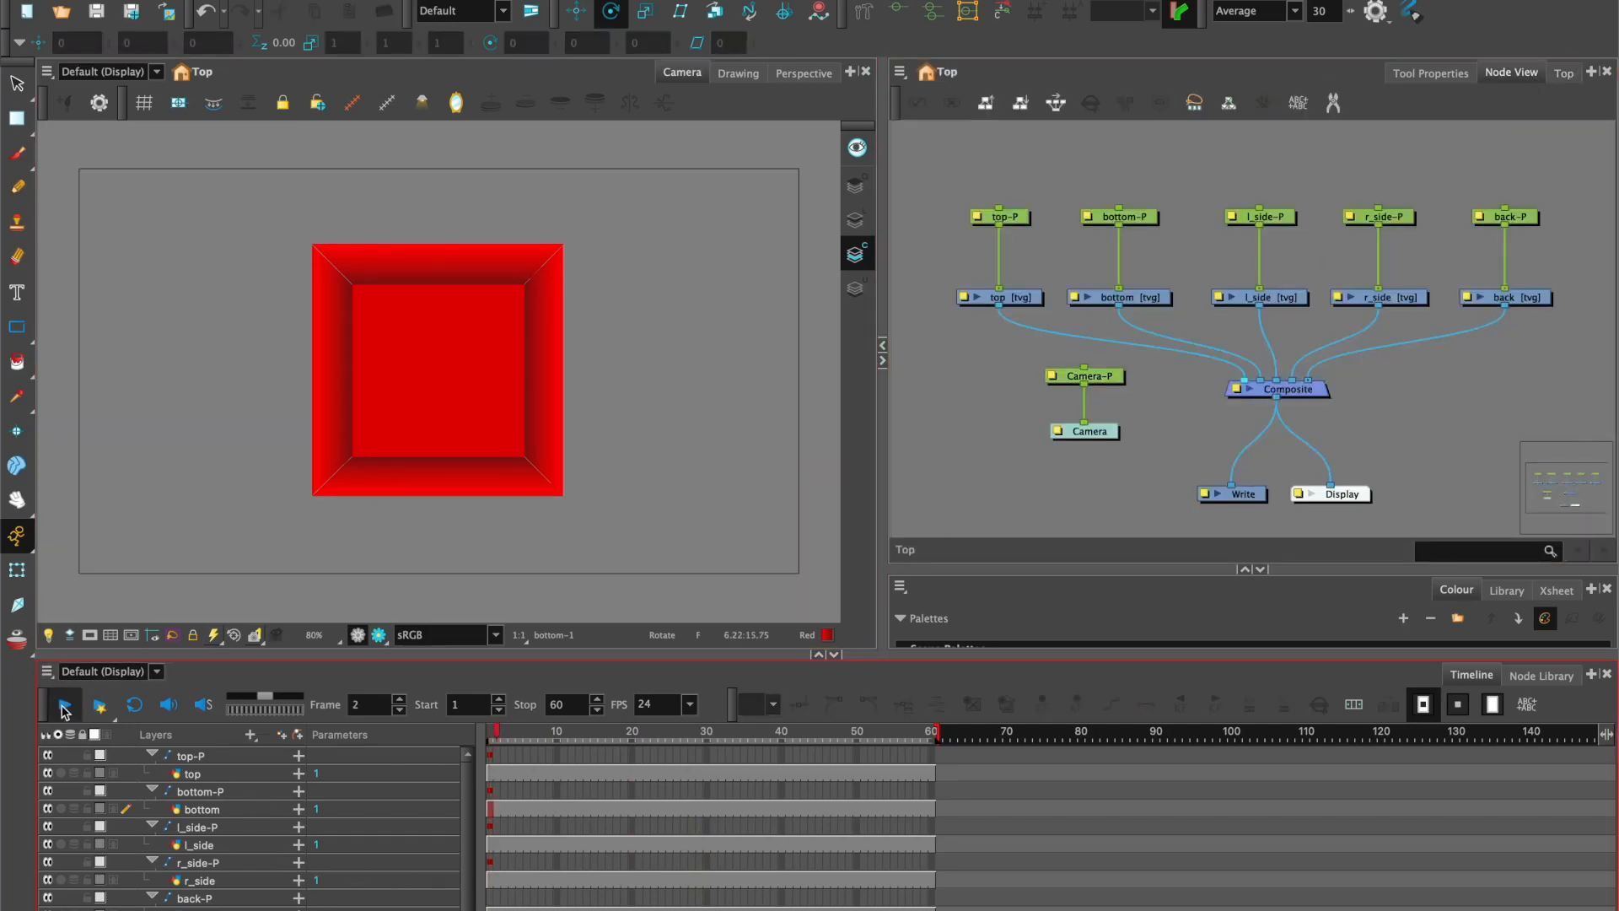